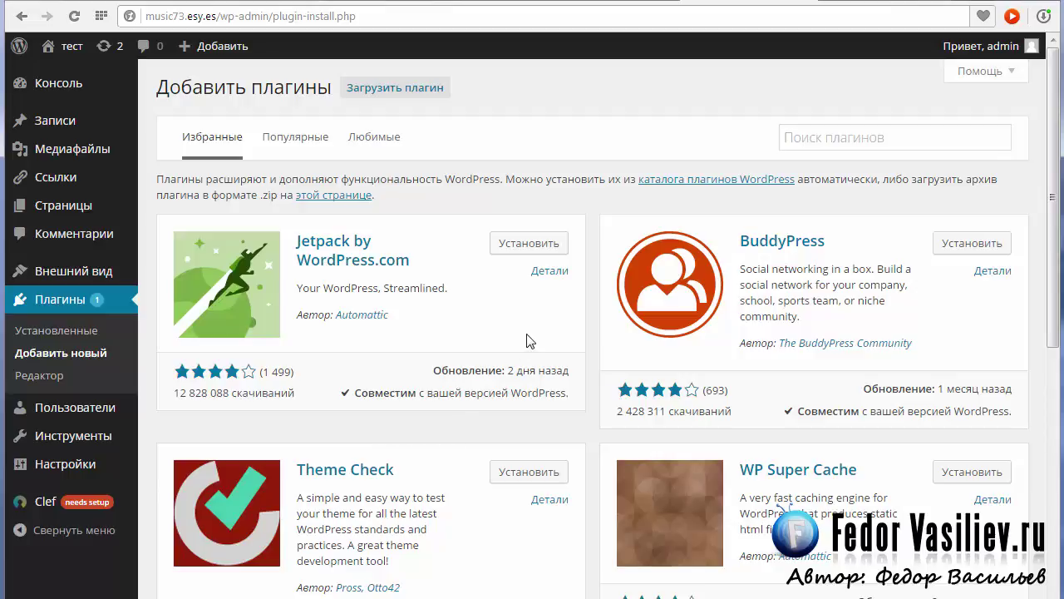
Step: Copy the name RusToLat from the plugin list in Notepad and search for it in the WordPress plugin directory
key("alt+Tab")
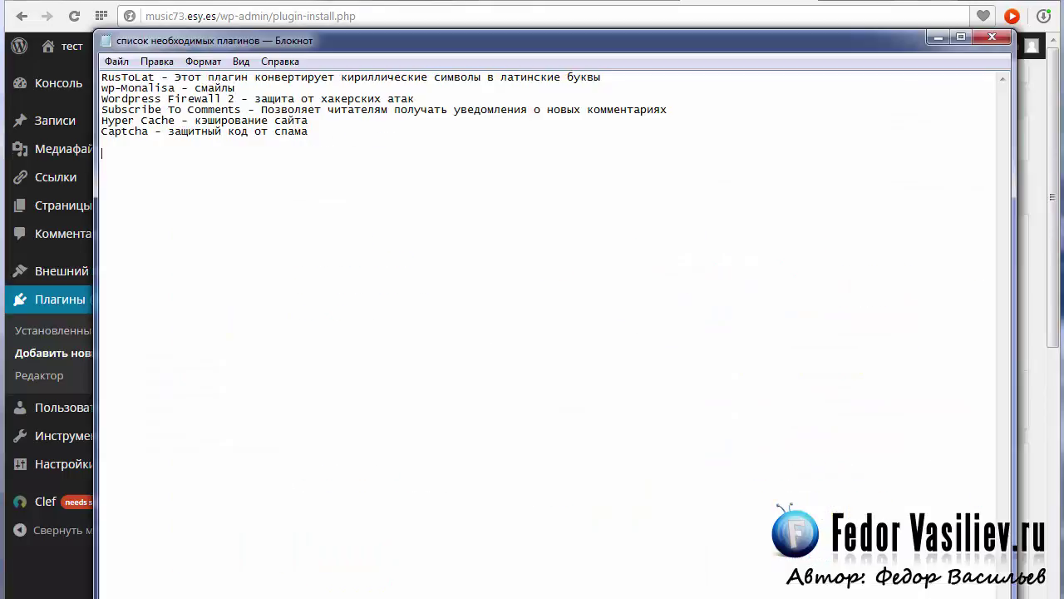
left_click_drag(155, 76, 101, 78)
right_click(123, 77)
left_click(203, 129)
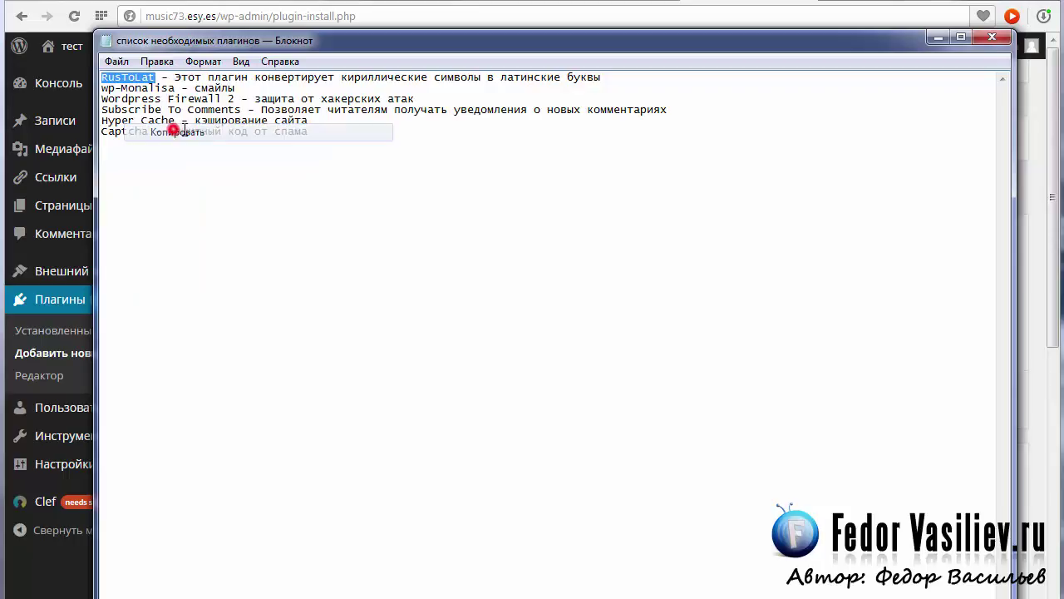
left_click(940, 38)
left_click(832, 137)
right_click(832, 137)
left_click(879, 225)
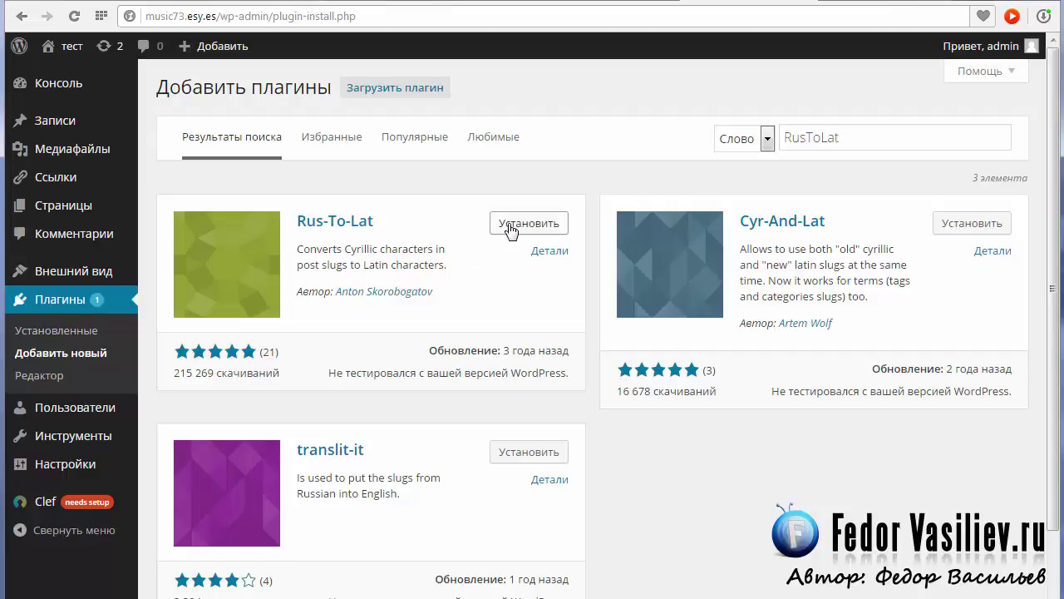
Step: Review the Rus-To-Lat plugin's description, installation notes and changelog, and install the plugin
left_click(542, 252)
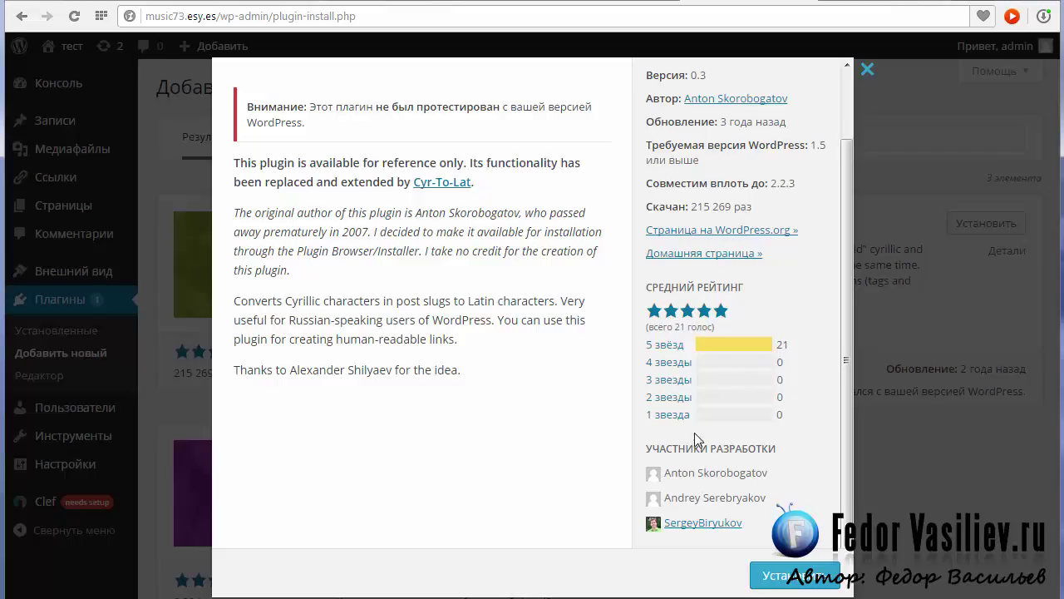
scroll(694, 432, "up", 1)
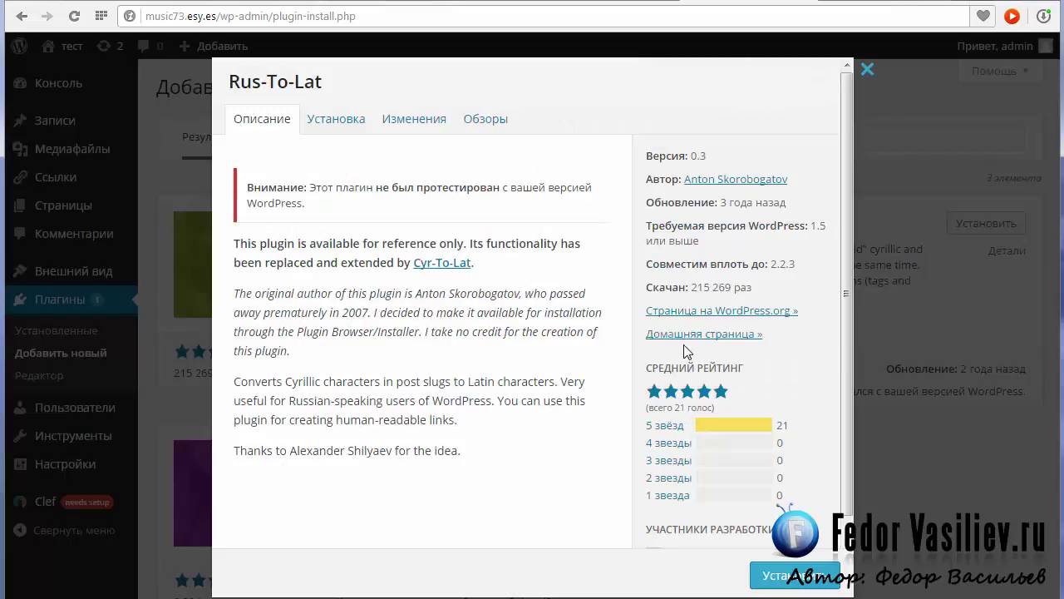
left_click(343, 121)
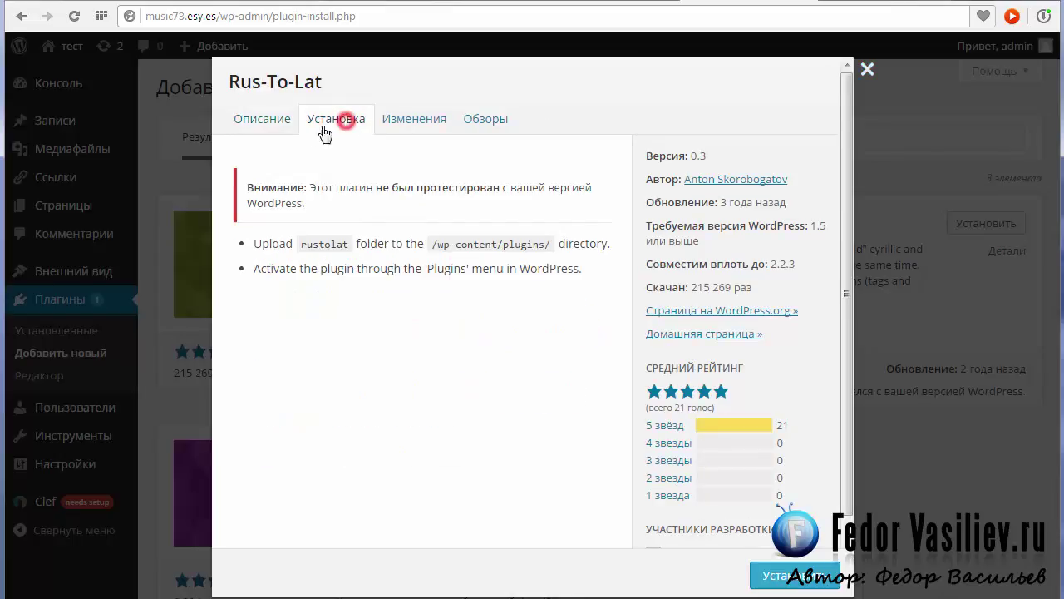
left_click(397, 125)
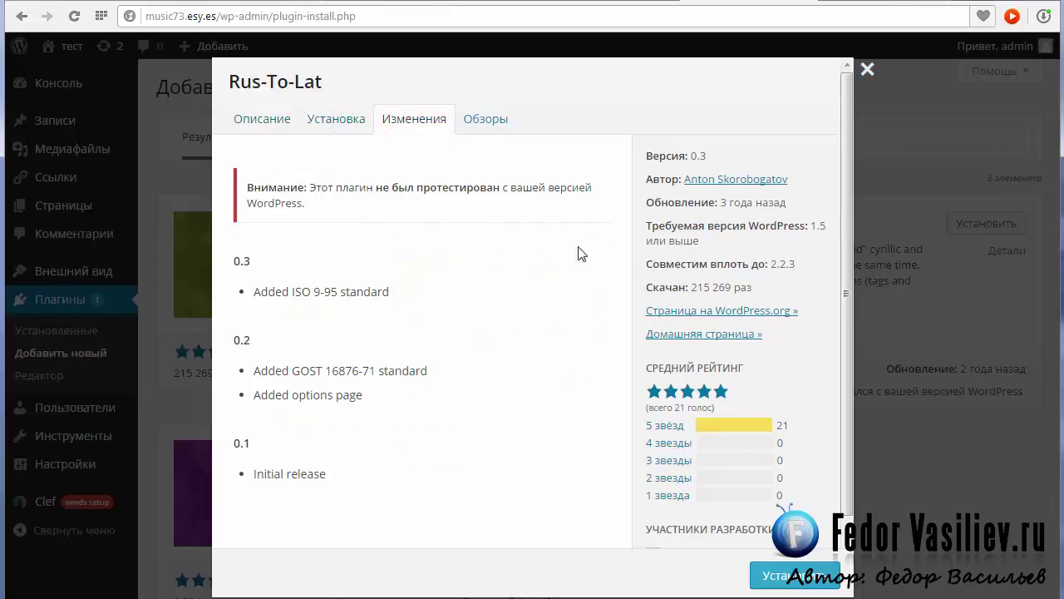
scroll(491, 269, "down", 1)
scroll(501, 323, "up", 1)
left_click(270, 119)
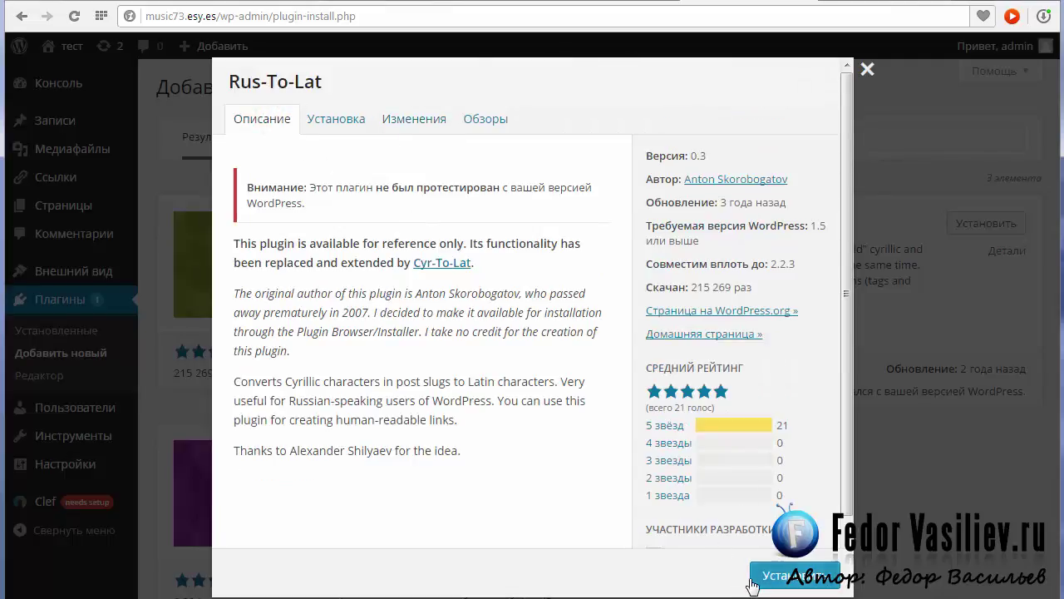
scroll(800, 579, "down", 1)
left_click(800, 579)
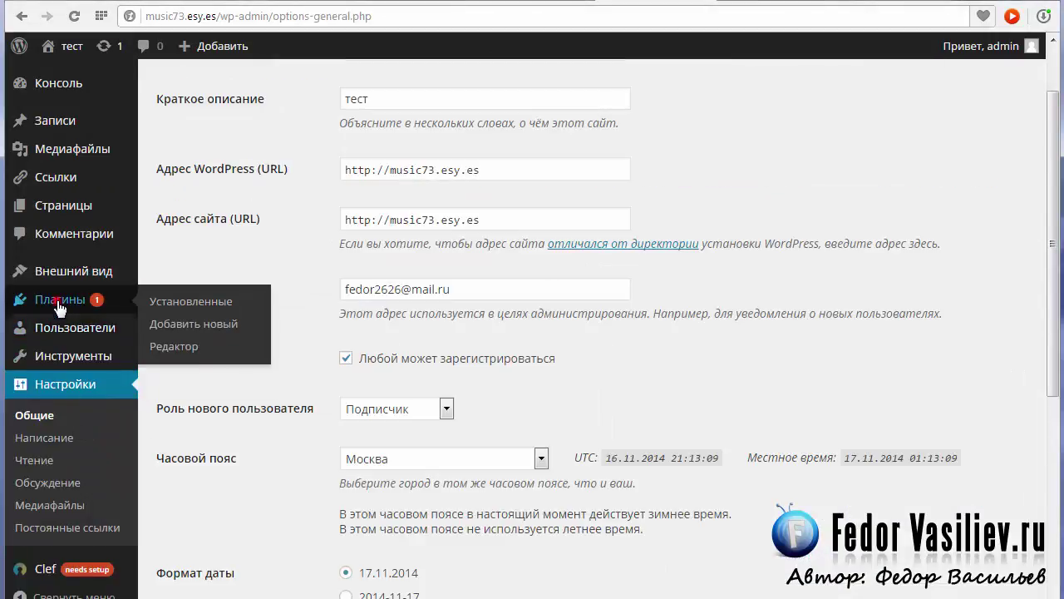
Step: Activate RusToLat from the inactive installed plugins and open its settings page
left_click(59, 308)
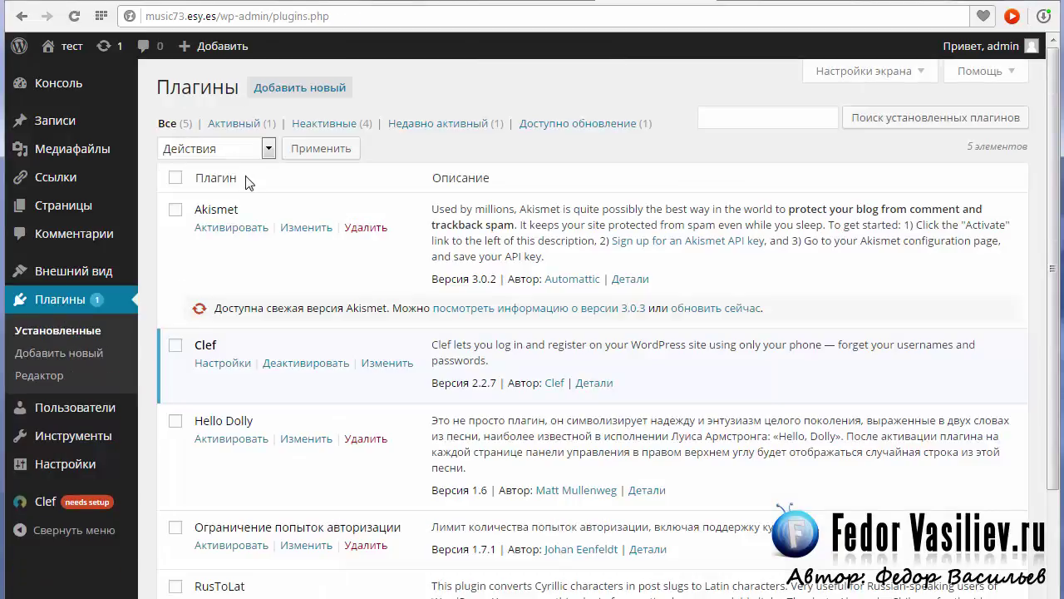
left_click(331, 131)
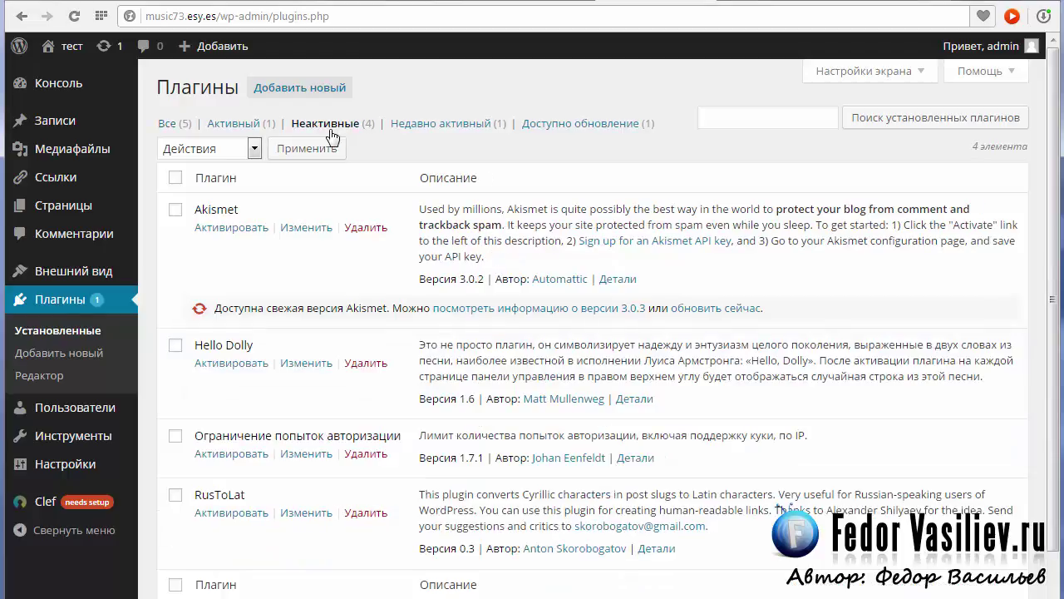
scroll(349, 198, "down", 1)
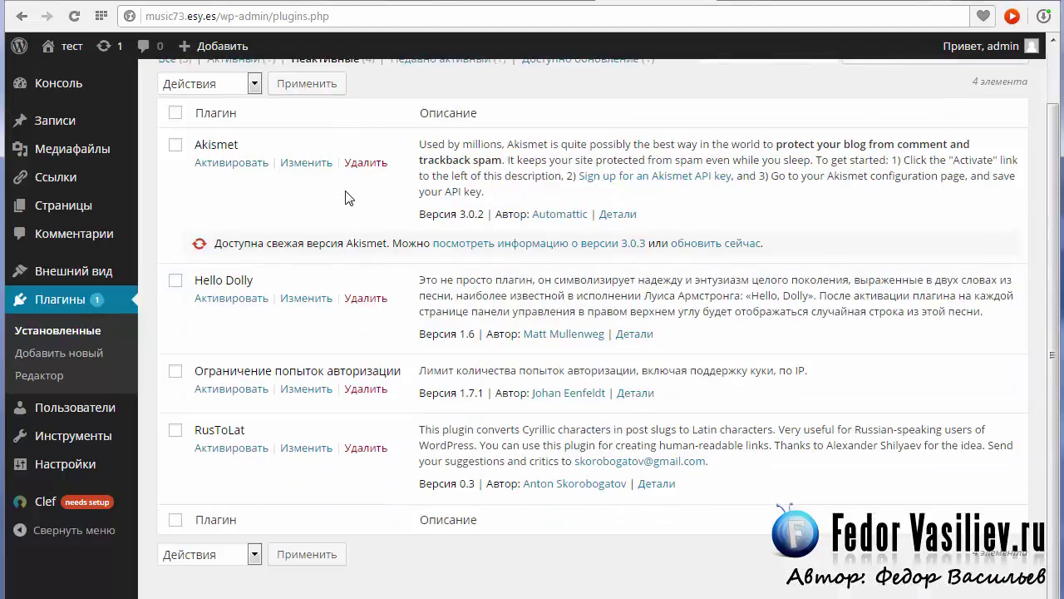
double_click(249, 432)
left_click(231, 449)
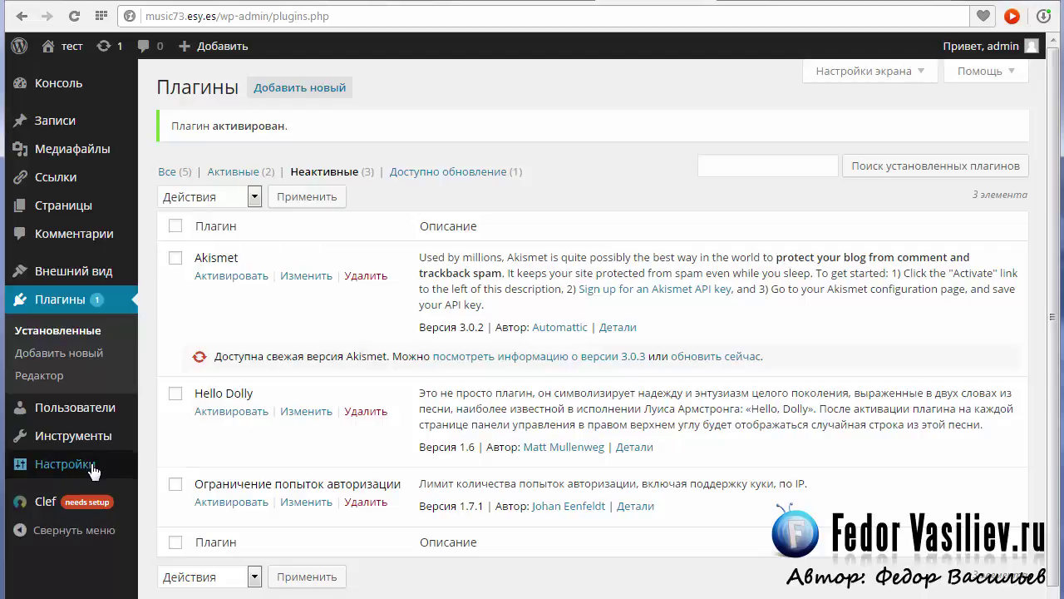
mouse_move(90, 465)
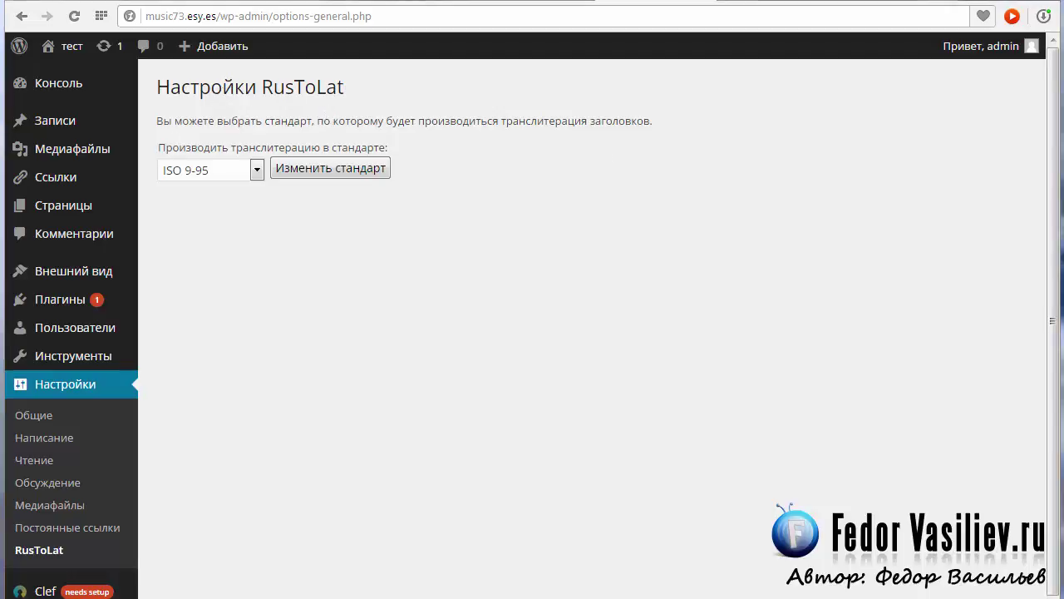
Step: Copy the name wp-Monalisa from the list in Notepad and search for it among the new plugins in WordPress
key("alt+Tab")
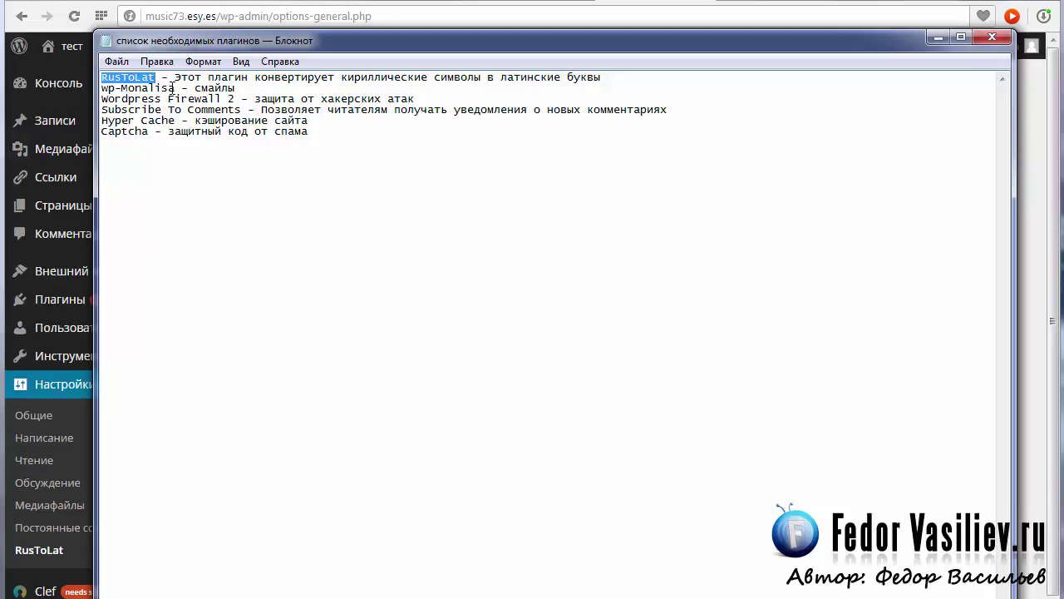
left_click_drag(177, 87, 101, 87)
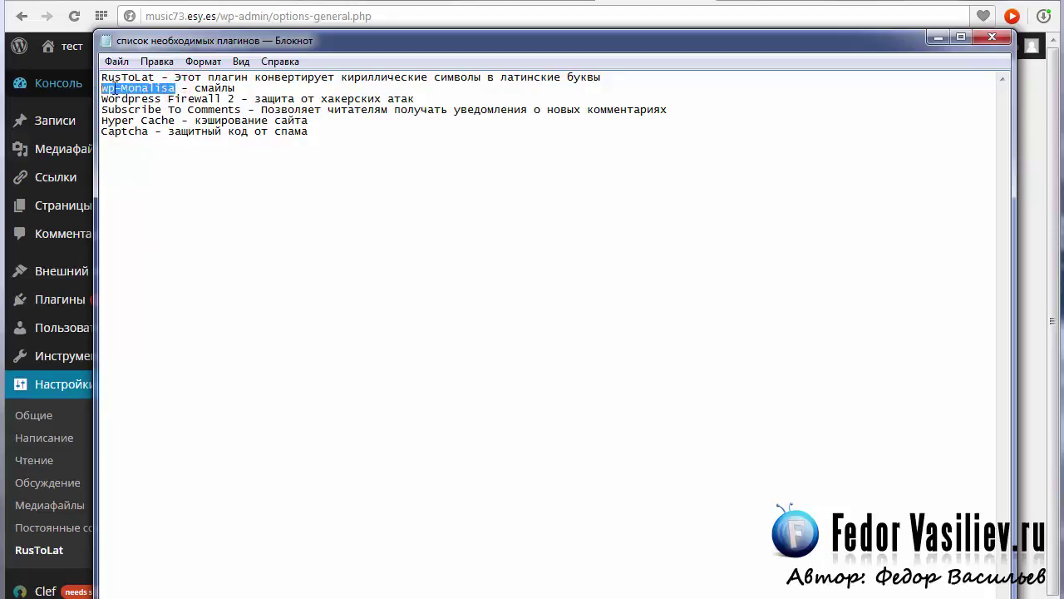
right_click(117, 87)
left_click(163, 141)
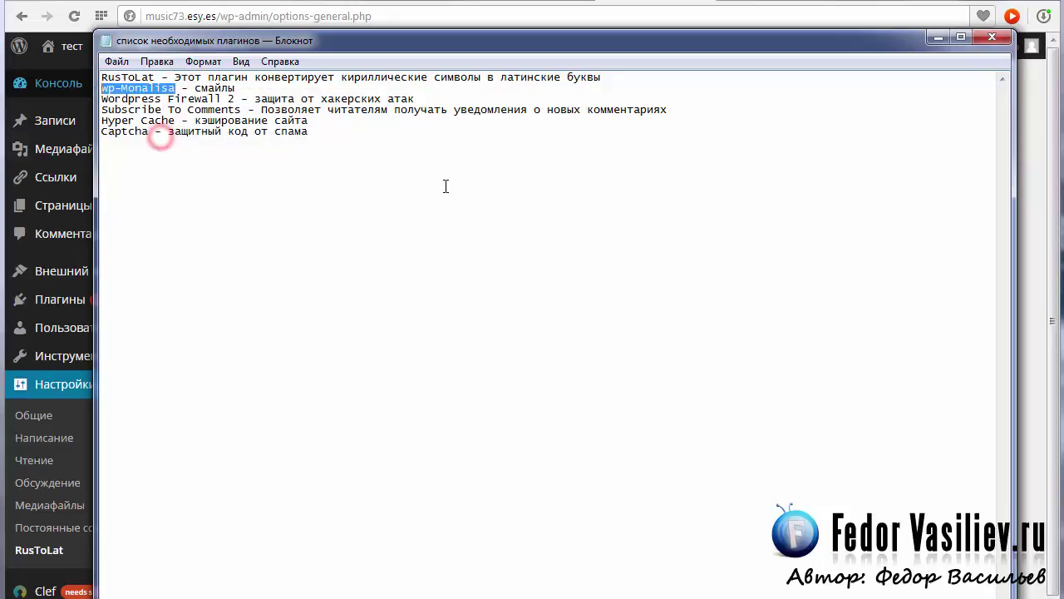
left_click(937, 39)
left_click(58, 298)
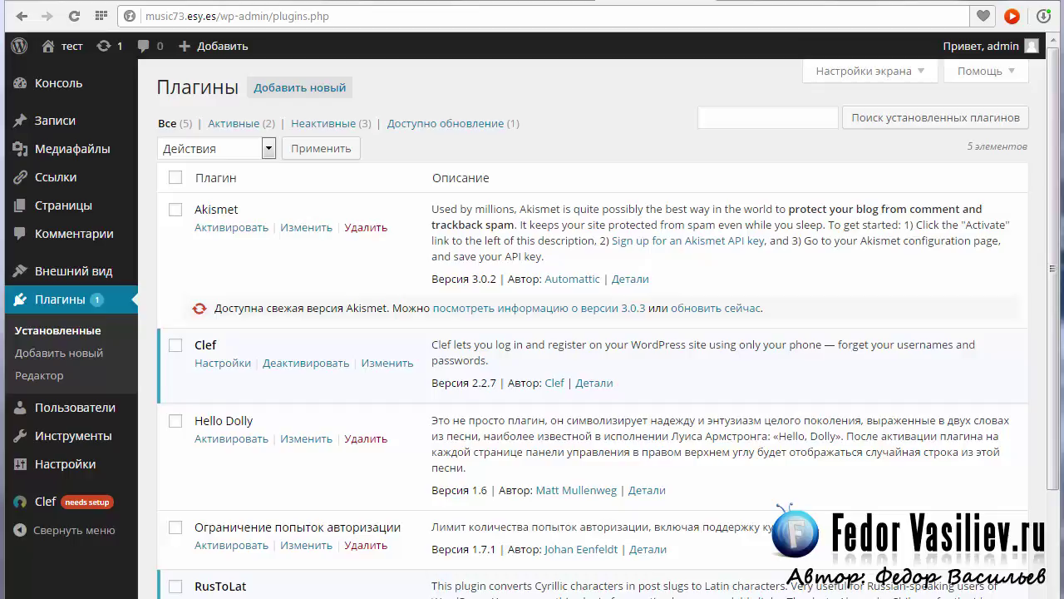
left_click(77, 354)
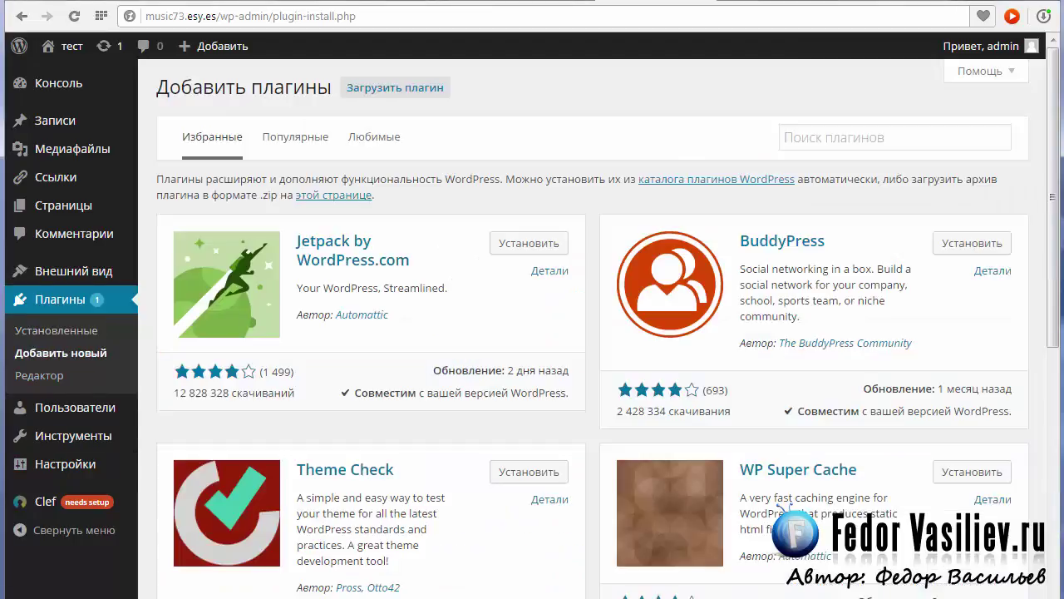
left_click(801, 141)
right_click(800, 138)
left_click(840, 224)
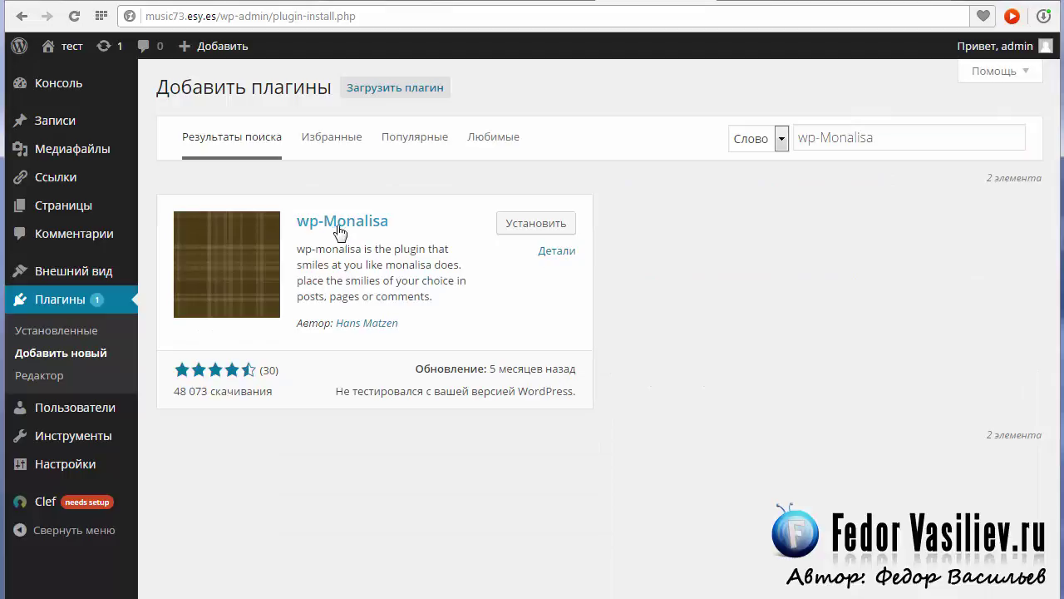
Step: Install the wp-Monalisa plugin and activate it
left_click(522, 228)
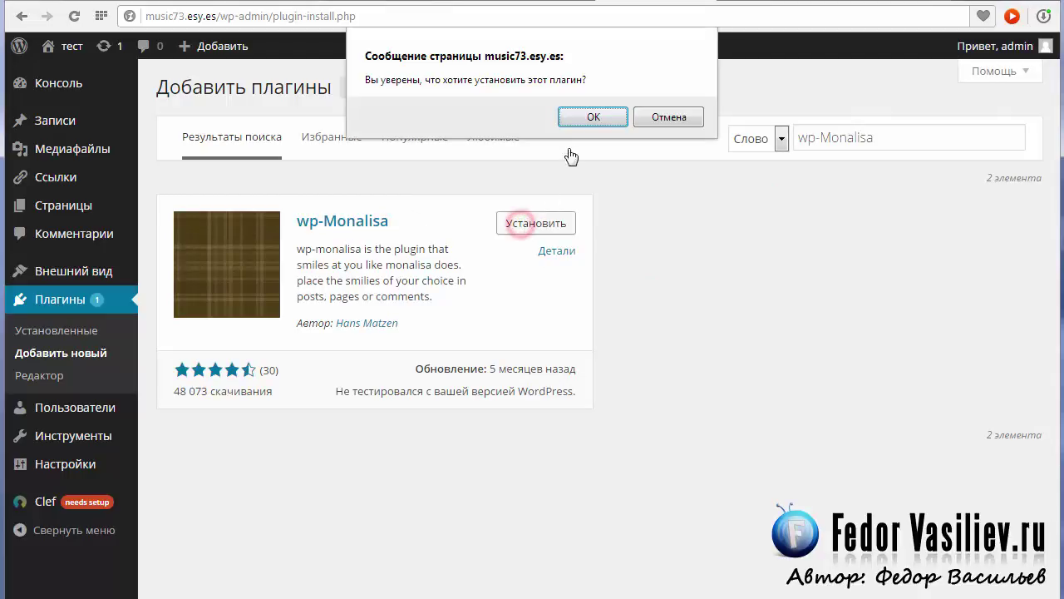
left_click(602, 117)
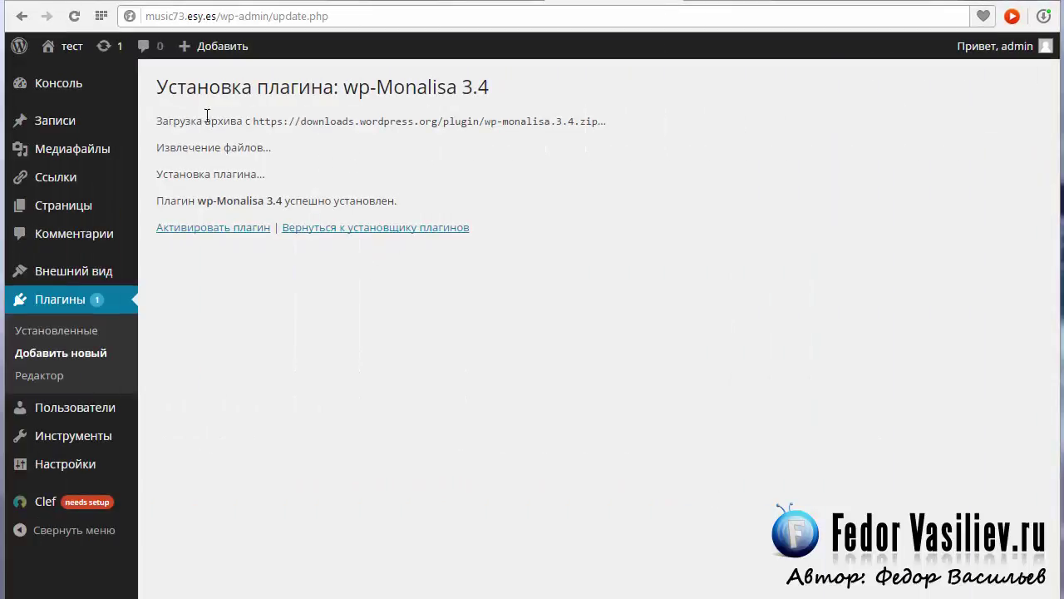
left_click_drag(407, 201, 287, 202)
left_click_drag(264, 255, 209, 247)
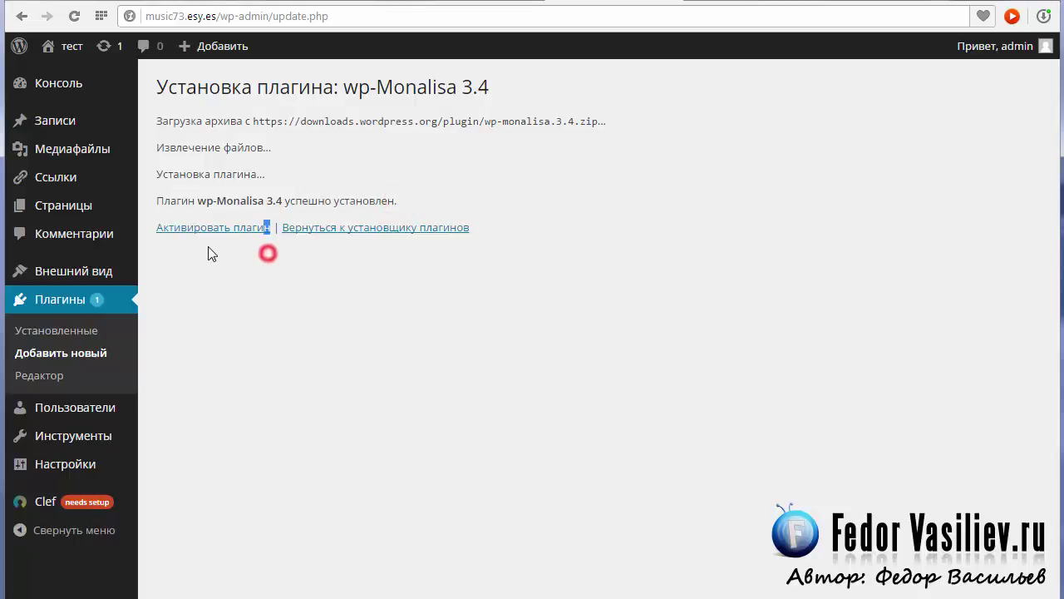
left_click(214, 229)
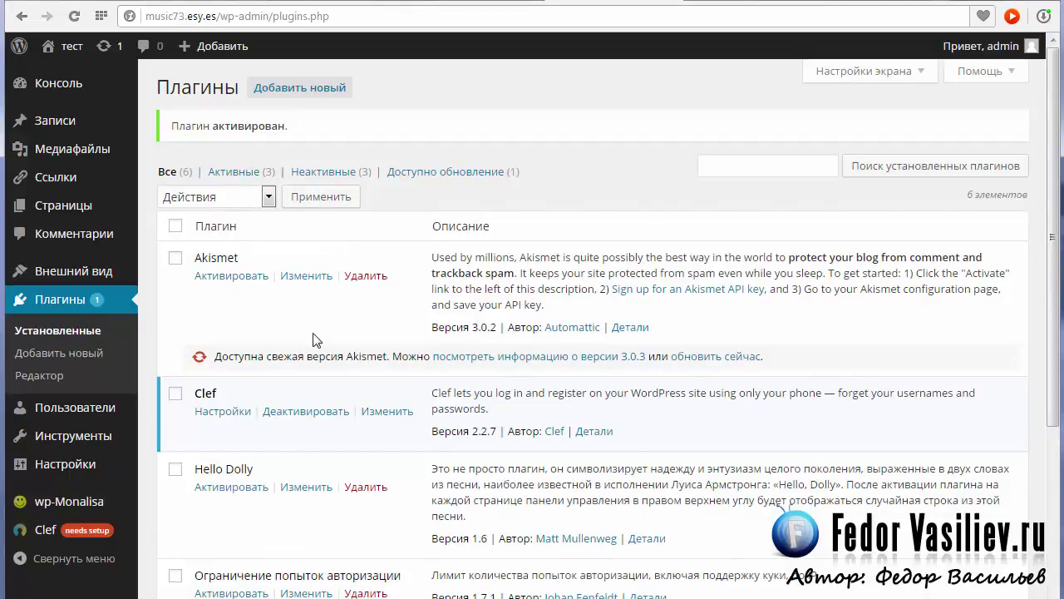
Step: Open the wp-Monalisa settings page and examine its options and the smilies table
scroll(314, 340, "down", 1)
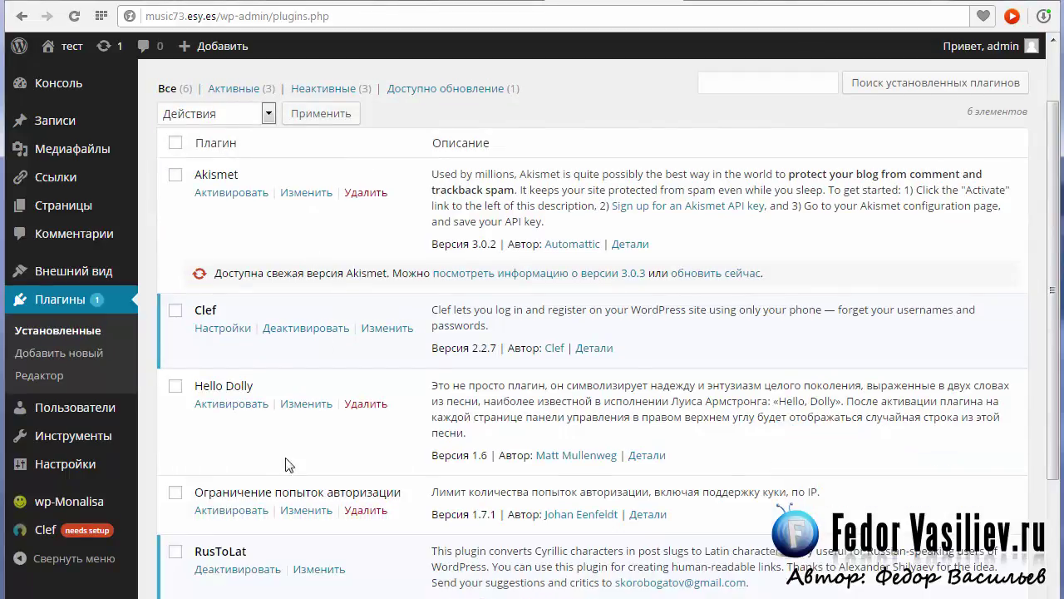
left_click(51, 502)
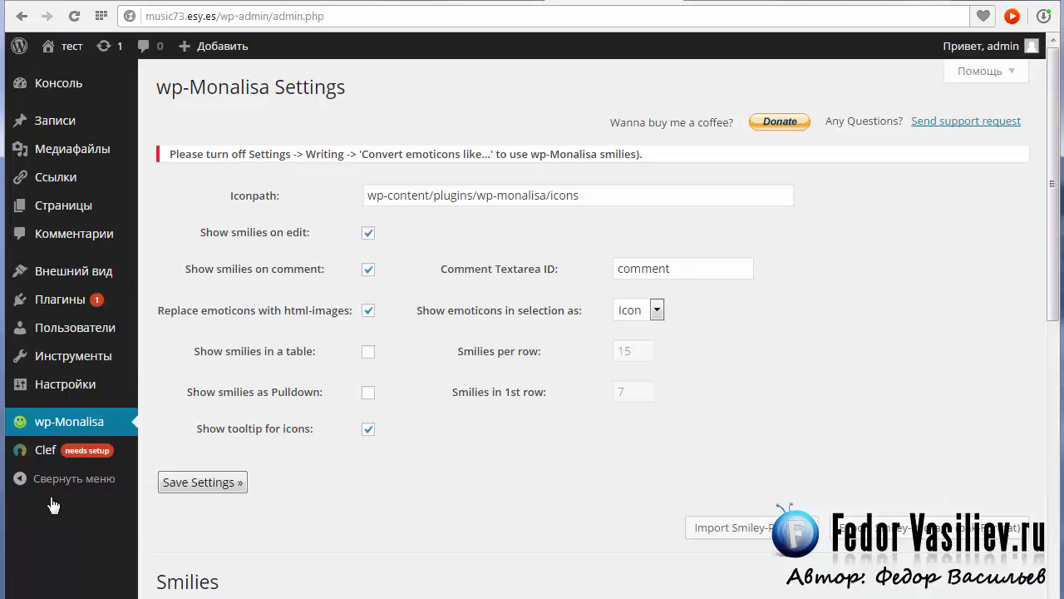
scroll(51, 505, "down", 7)
scroll(593, 489, "up", 3)
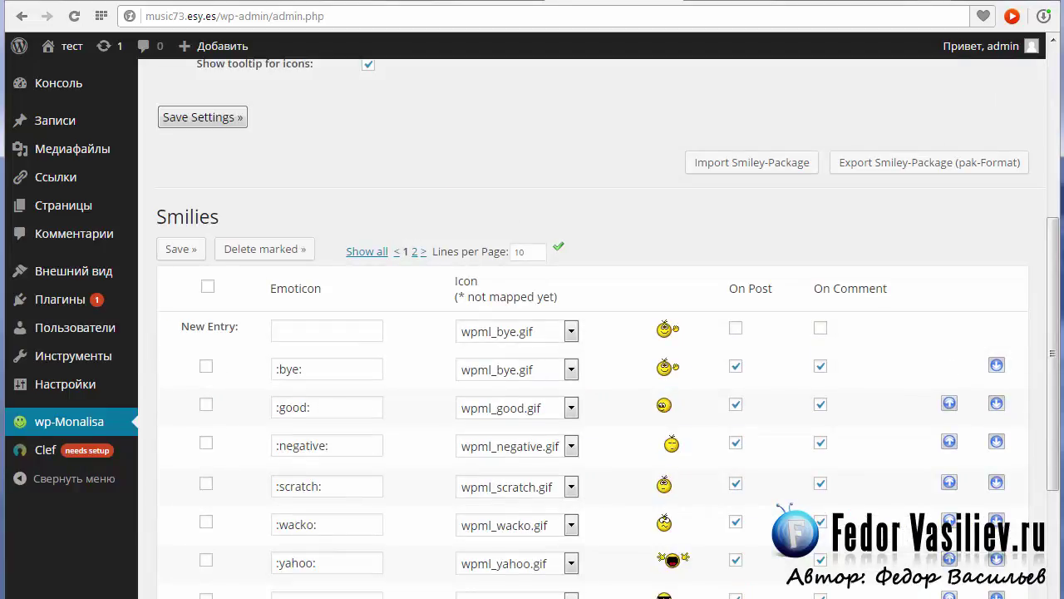
scroll(515, 411, "up", 4)
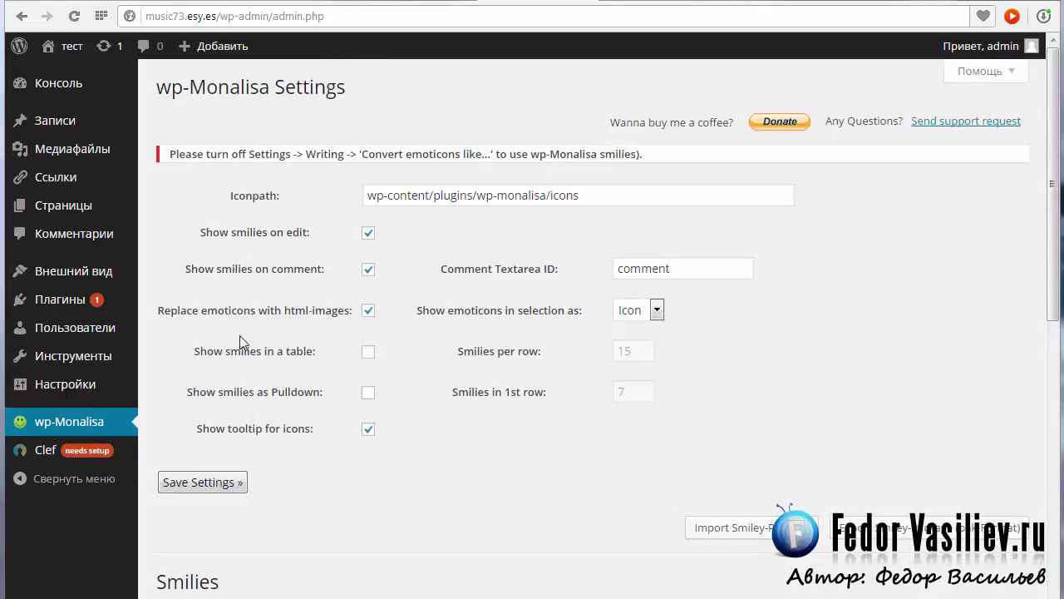
Step: Disable the conversion of emoticons into pictures in the site's writing settings and save the changes
left_click(73, 386)
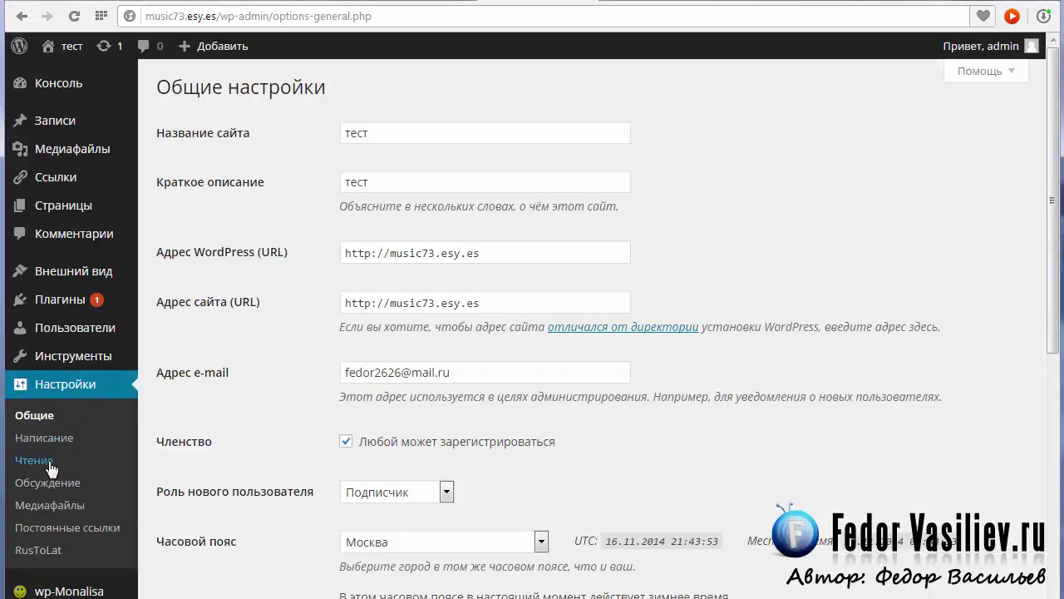
left_click(46, 437)
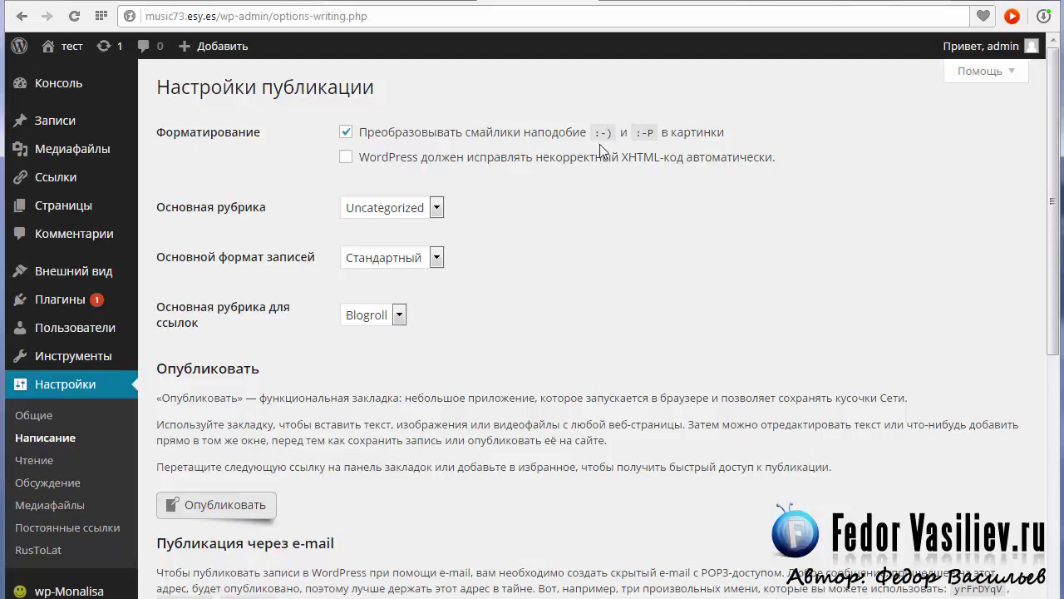
left_click(346, 131)
scroll(418, 210, "down", 6)
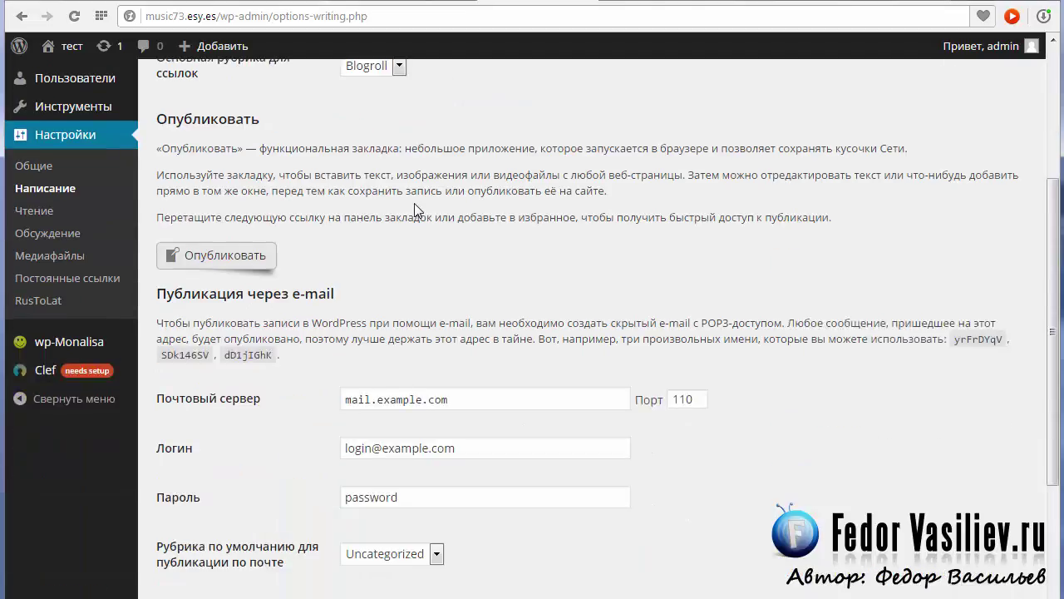
left_click(200, 536)
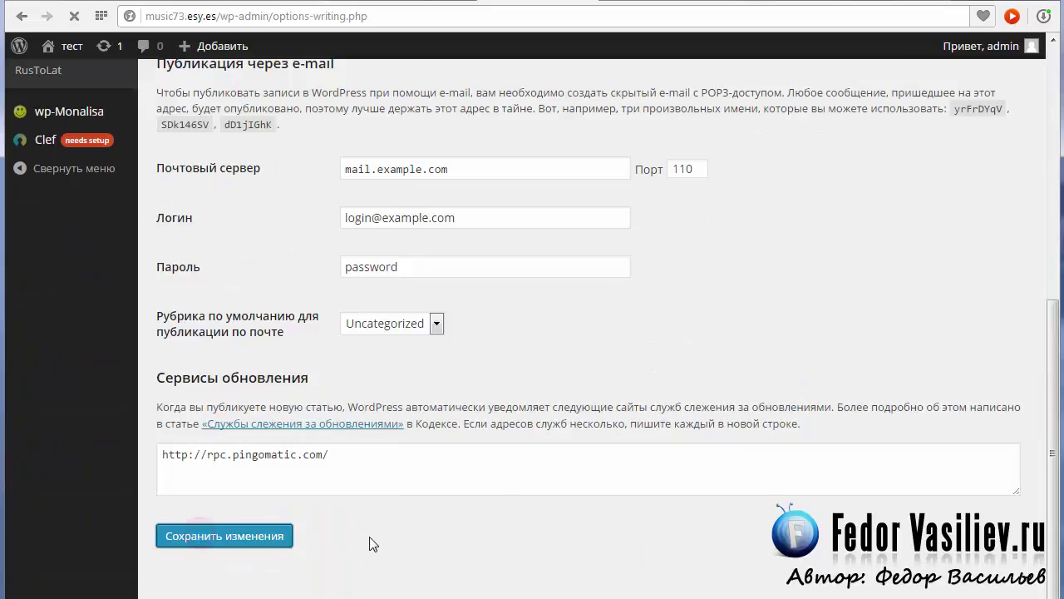
Step: Return to the wp-Monalisa settings page and save the plugin's settings
scroll(272, 485, "down", 5)
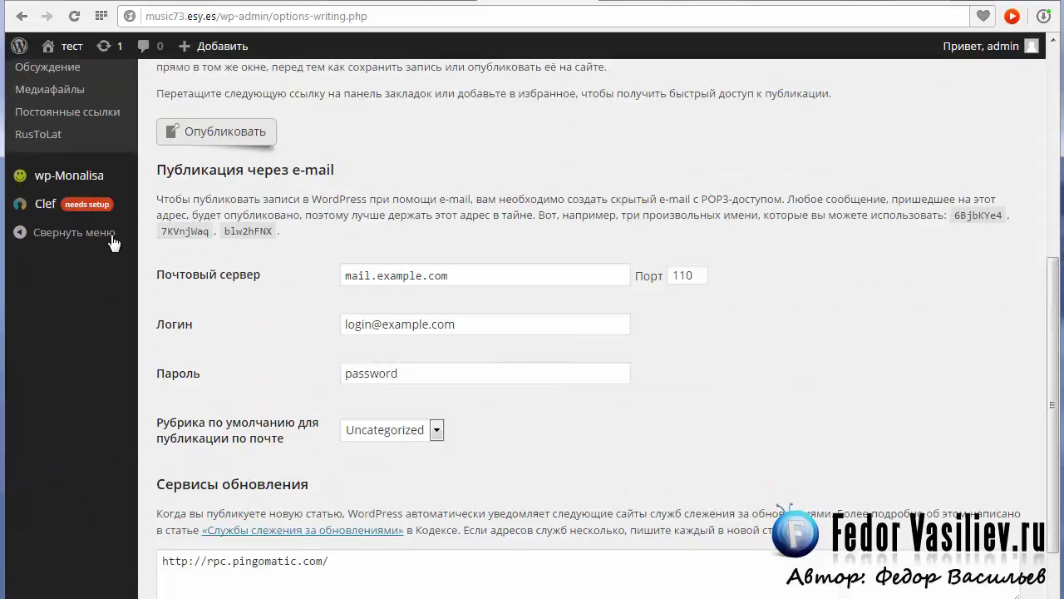
left_click(74, 181)
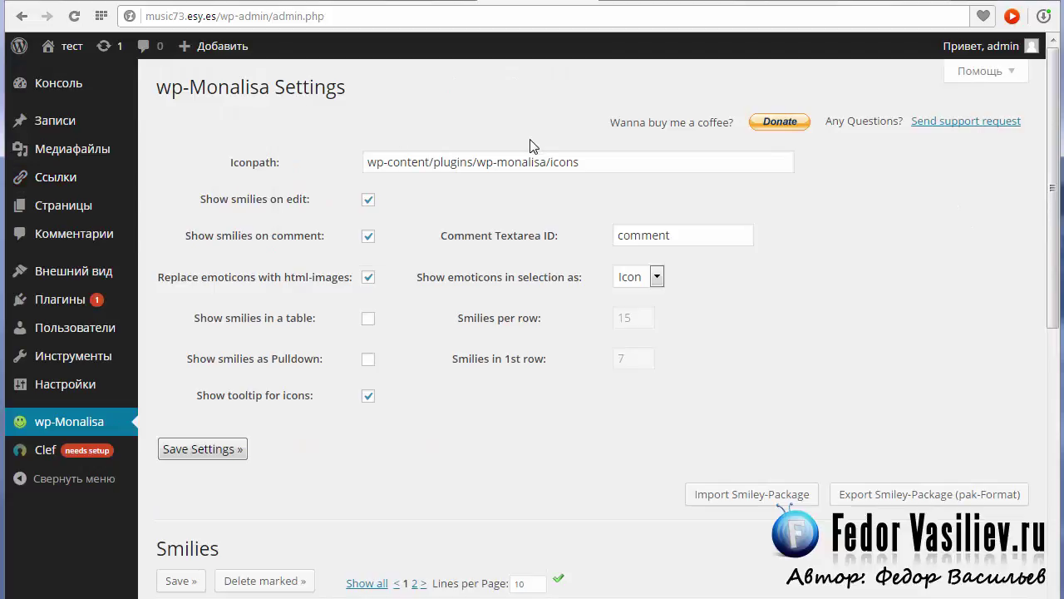
scroll(533, 145, "down", 1)
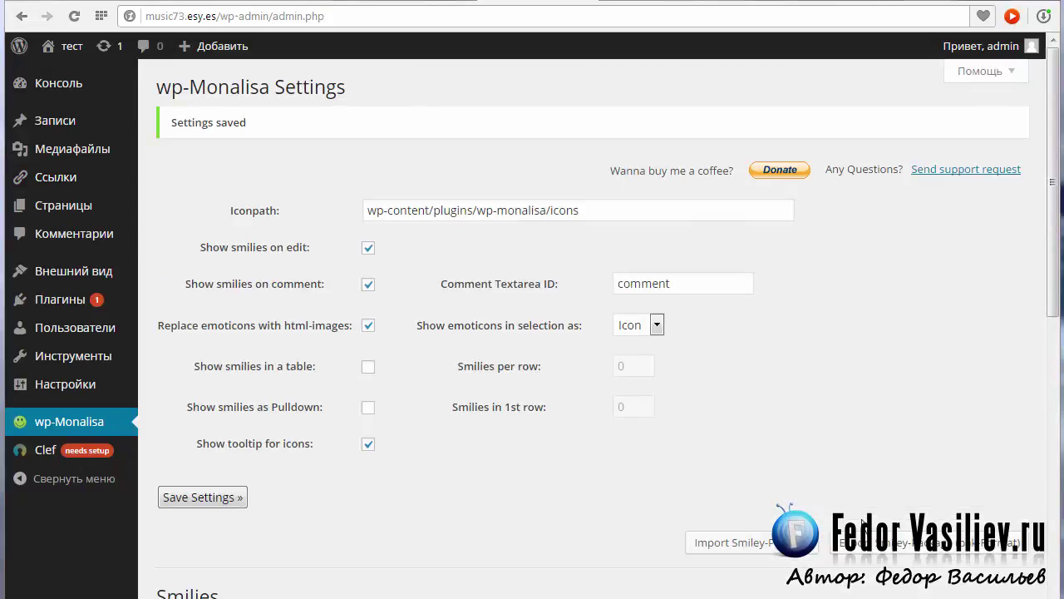
Step: Turn off replacing emoticons with html-images in the wp-Monalisa settings
left_click(367, 325)
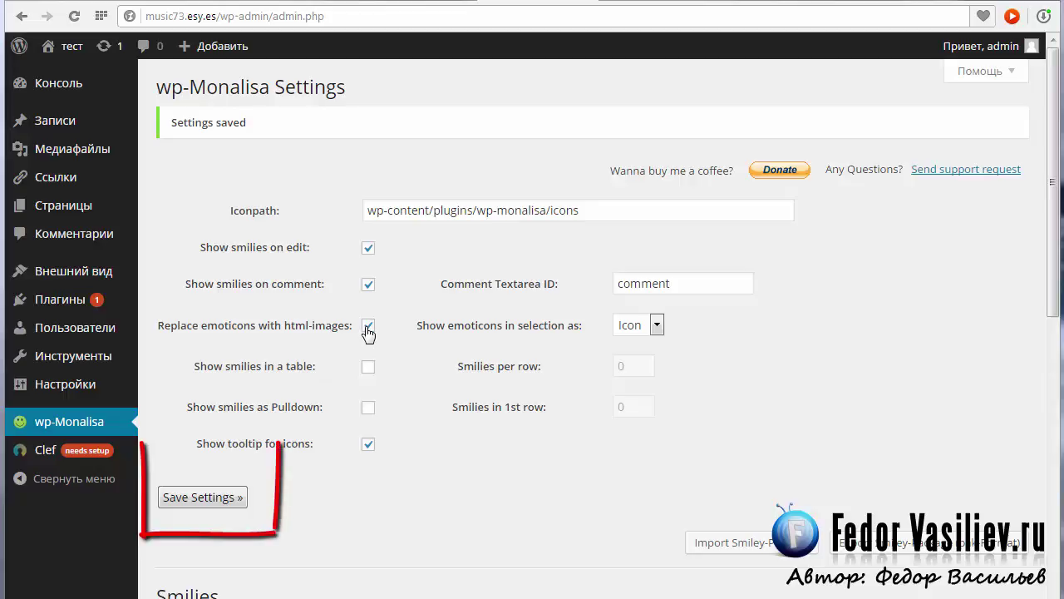
mouse_move(1052, 260)
left_mouse_down()
mouse_move(1056, 582)
mouse_move(1054, 275)
left_mouse_up()
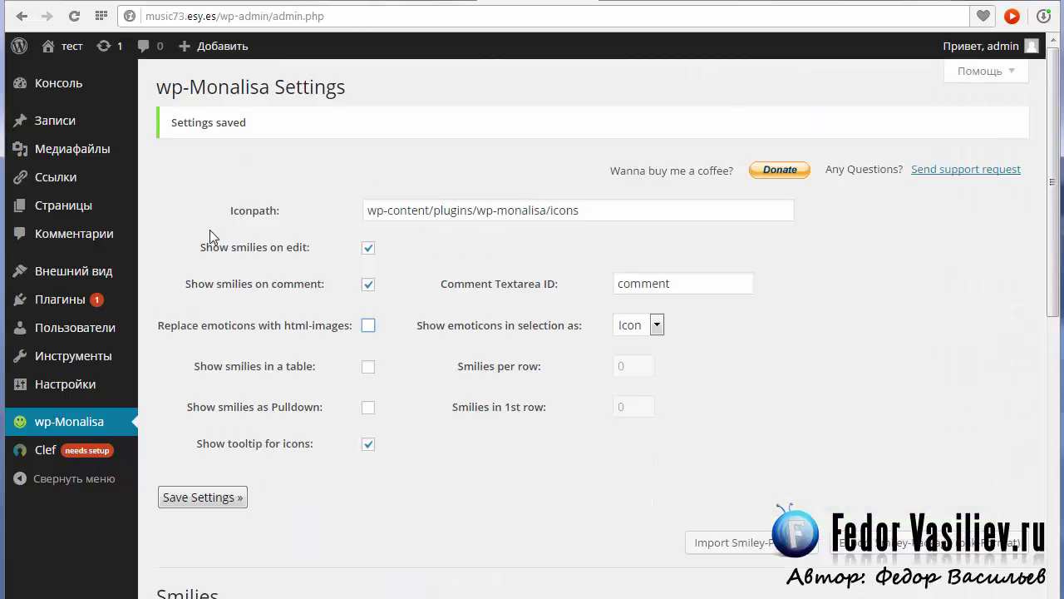
Step: Open the site's front end in a separate tab and go to the comment form of the Hello World post
right_click(48, 84)
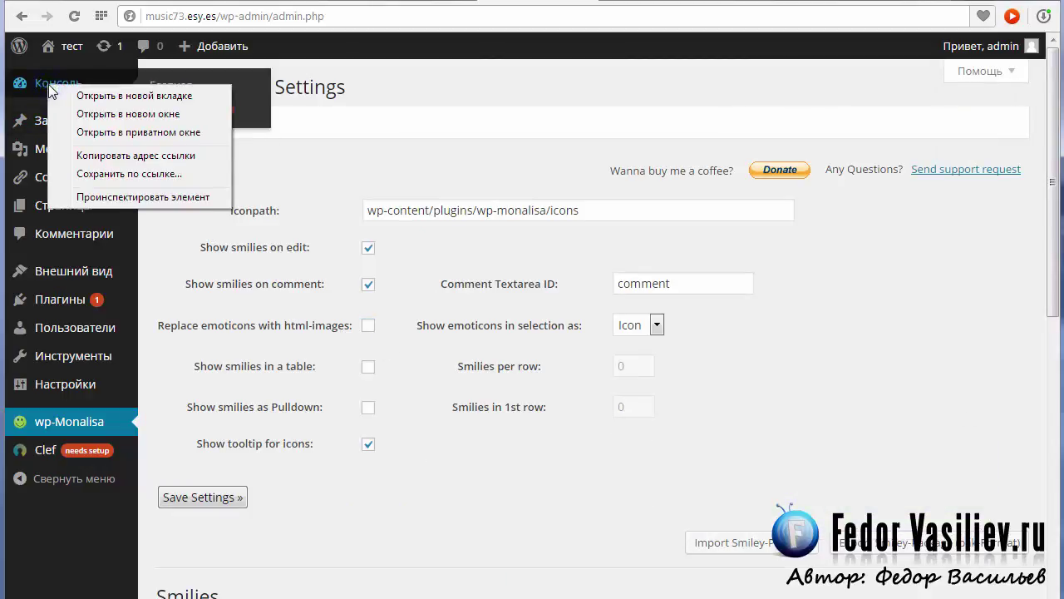
left_click(463, 113)
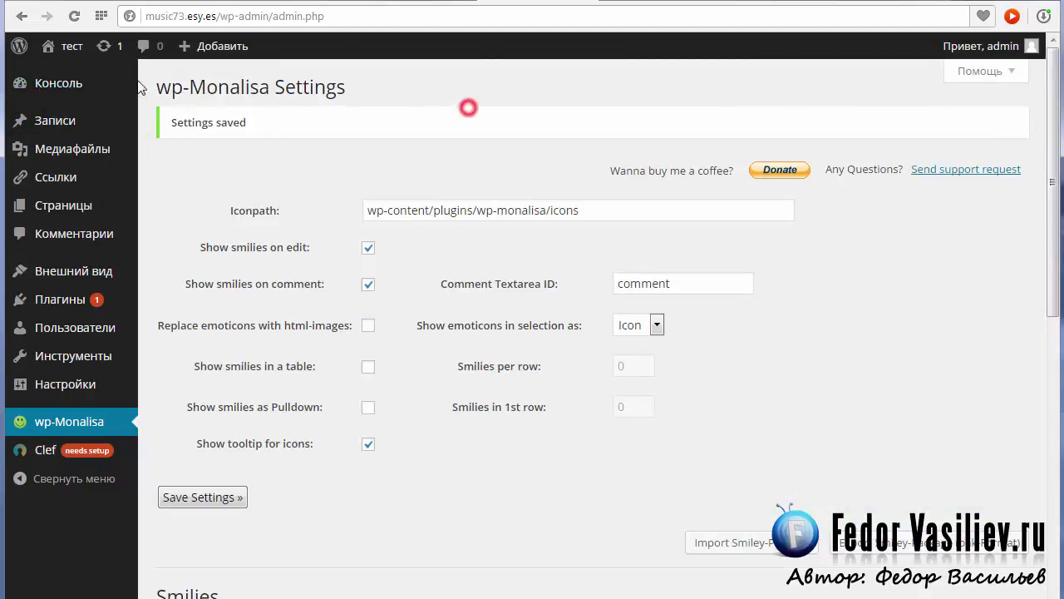
mouse_move(72, 45)
right_click(73, 80)
left_click(133, 83)
left_click(552, 2)
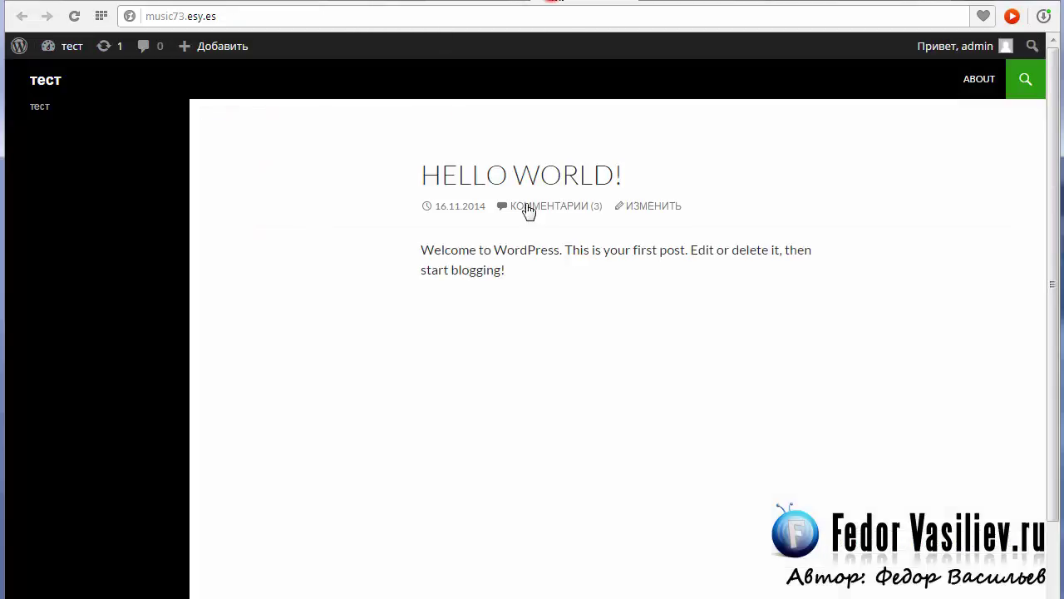
left_click(506, 183)
scroll(463, 208, "down", 9)
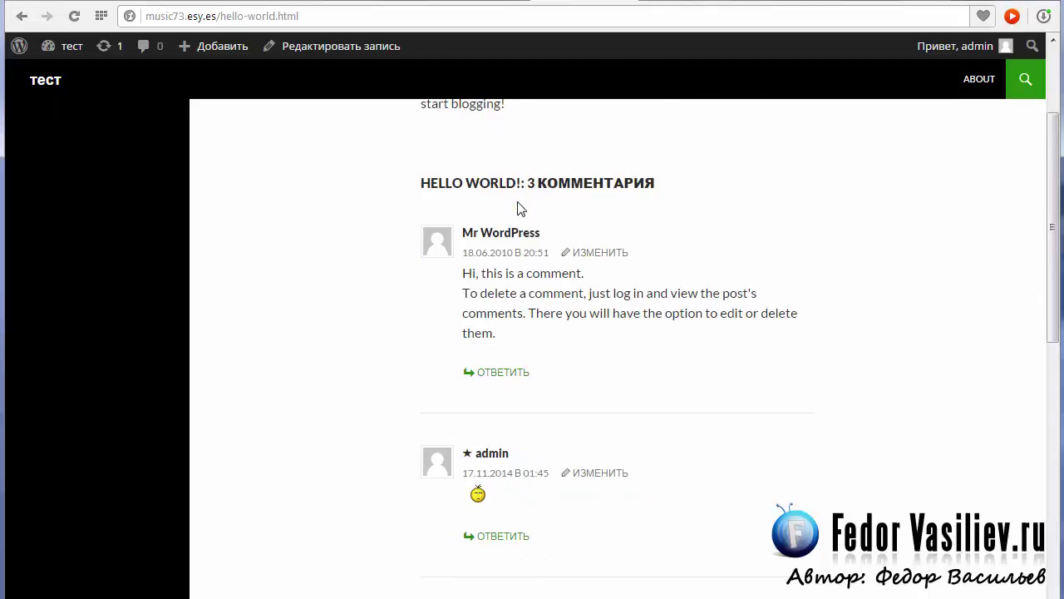
scroll(513, 257, "down", 1)
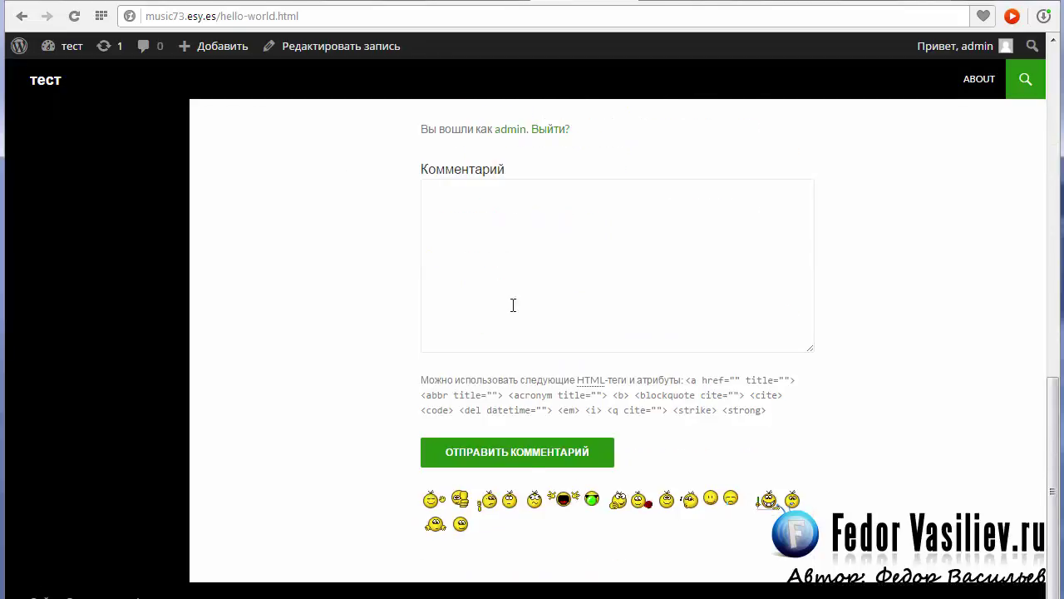
Step: Post a test comment on the Hello World post containing only the :mail: smiley
left_click(767, 499)
left_click(540, 449)
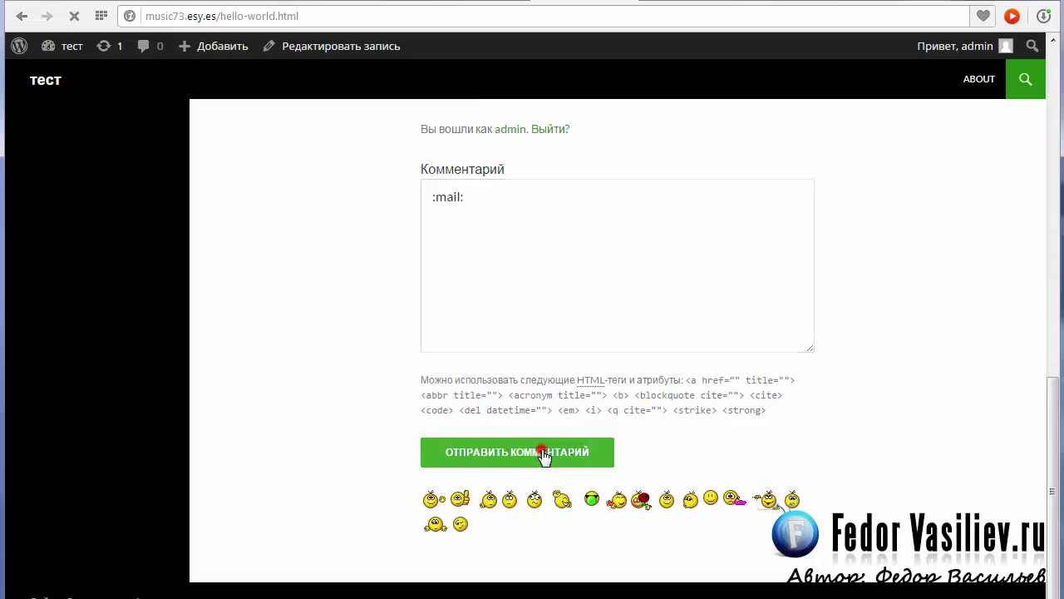
scroll(575, 378, "up", 2)
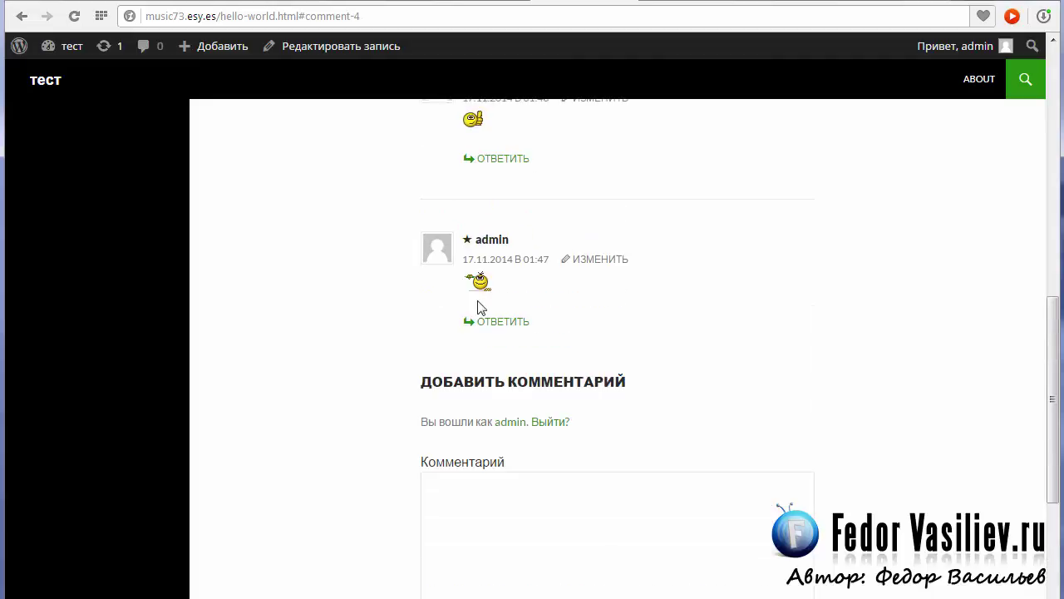
Step: Post another test comment made up of four different smilies from the row under the form
left_click(499, 322)
scroll(606, 302, "down", 3)
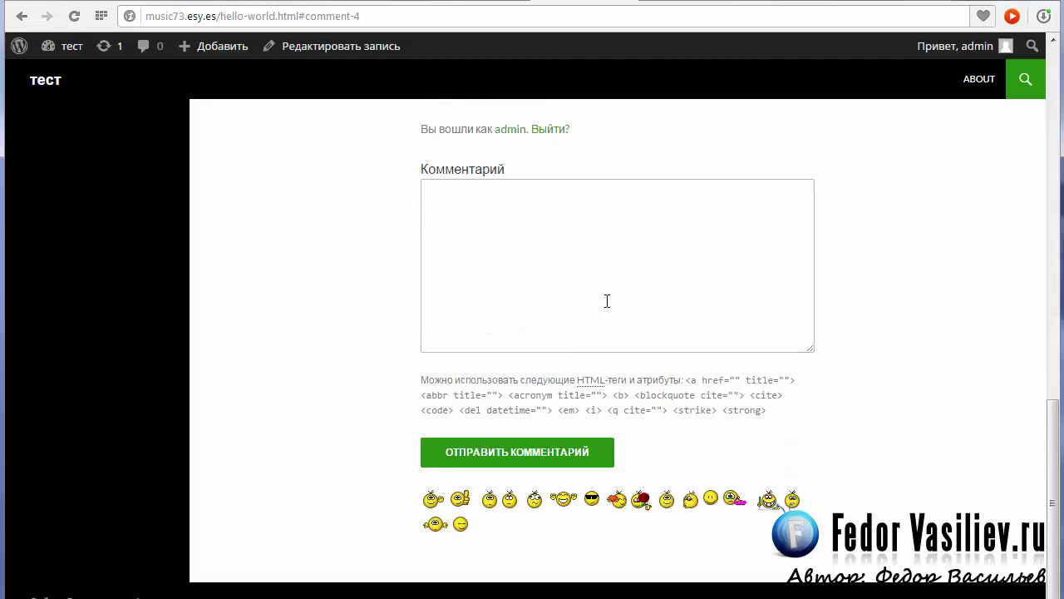
left_click(489, 501)
left_click(615, 500)
left_click(642, 499)
left_click(732, 499)
left_click(510, 454)
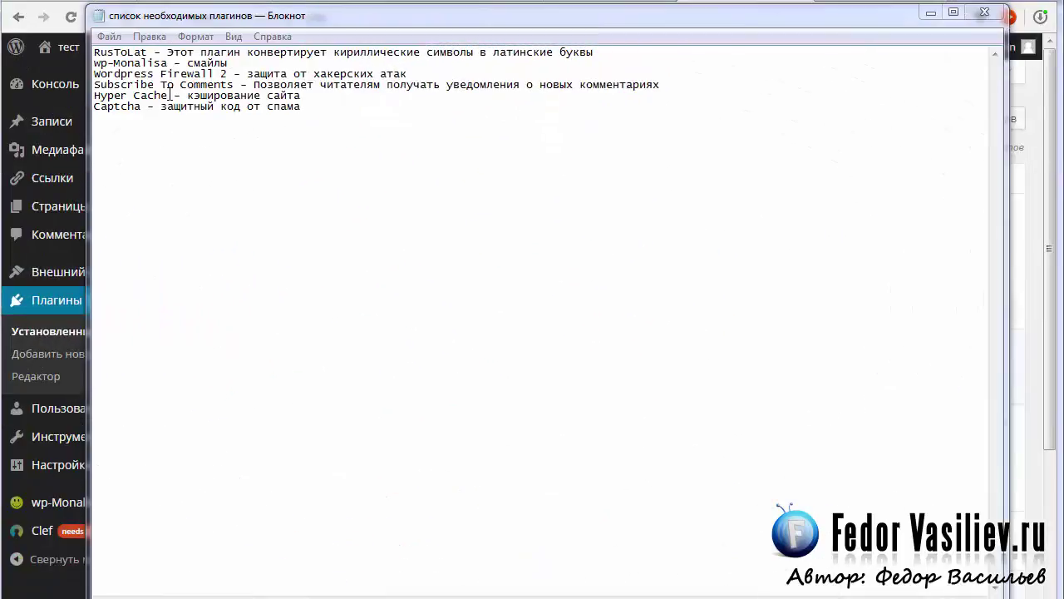
Step: Copy the plugin name "Wordpress Firewall 2" from the Notepad list of necessary plugins and return to the browser
left_click_drag(235, 75, 94, 76)
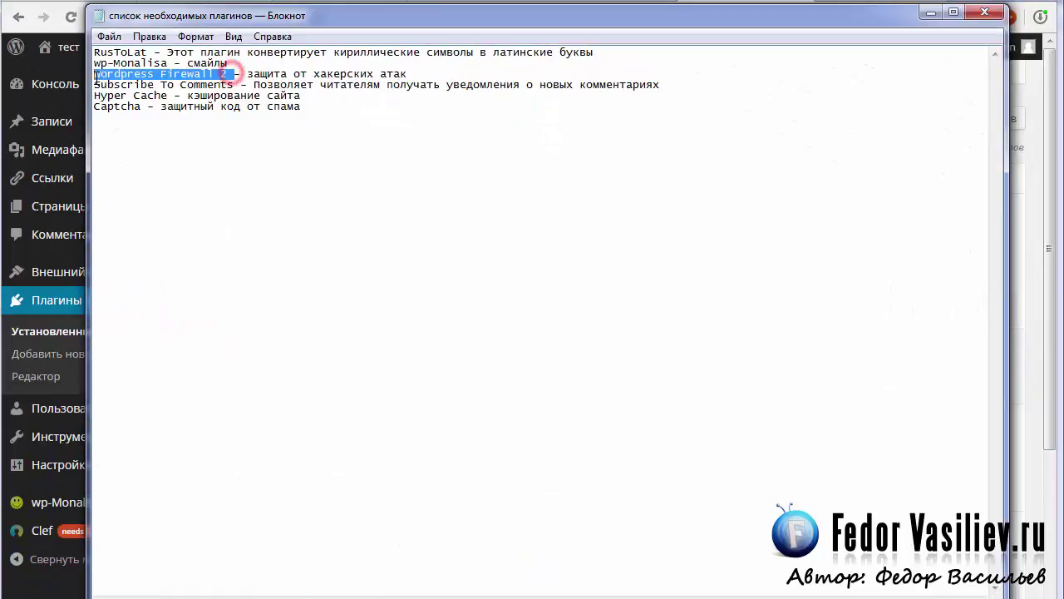
right_click(181, 73)
left_click(223, 124)
left_click(930, 13)
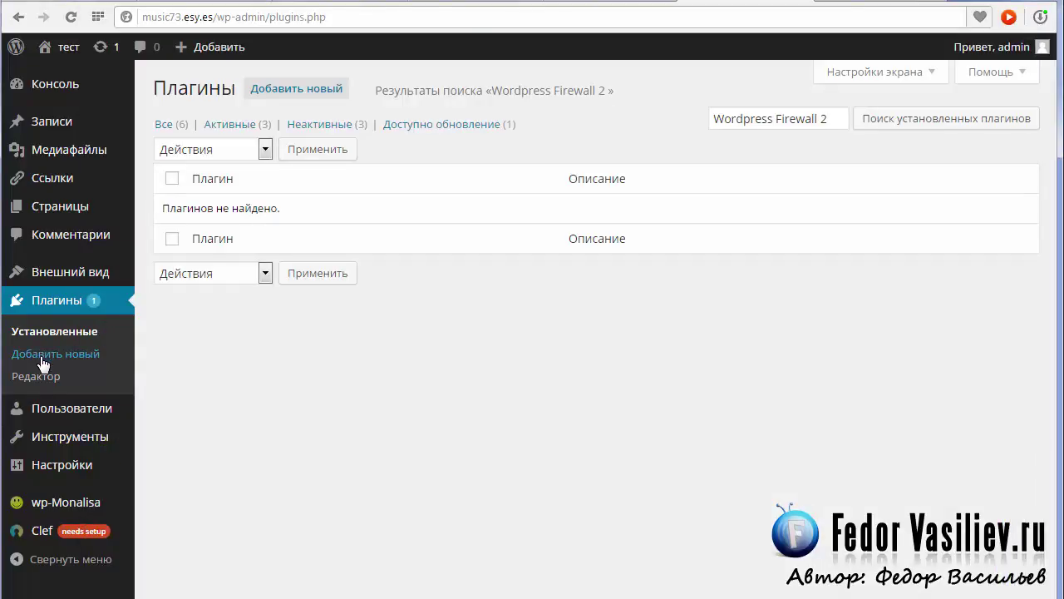
Step: Open the page for adding new plugins and search the catalogue for "Wordpress Firewall 2"
left_click(43, 357)
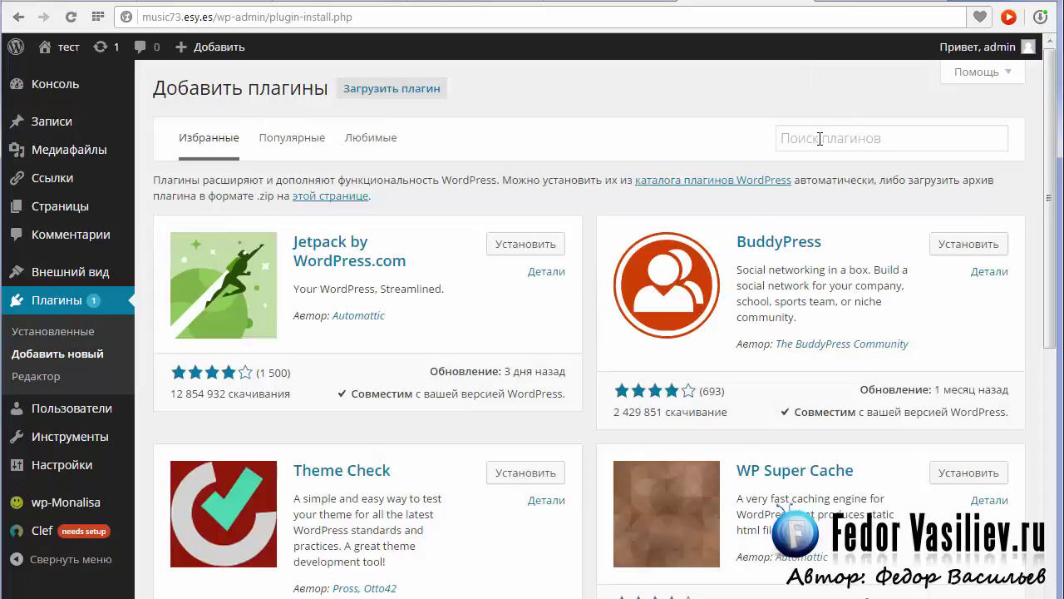
right_click(820, 138)
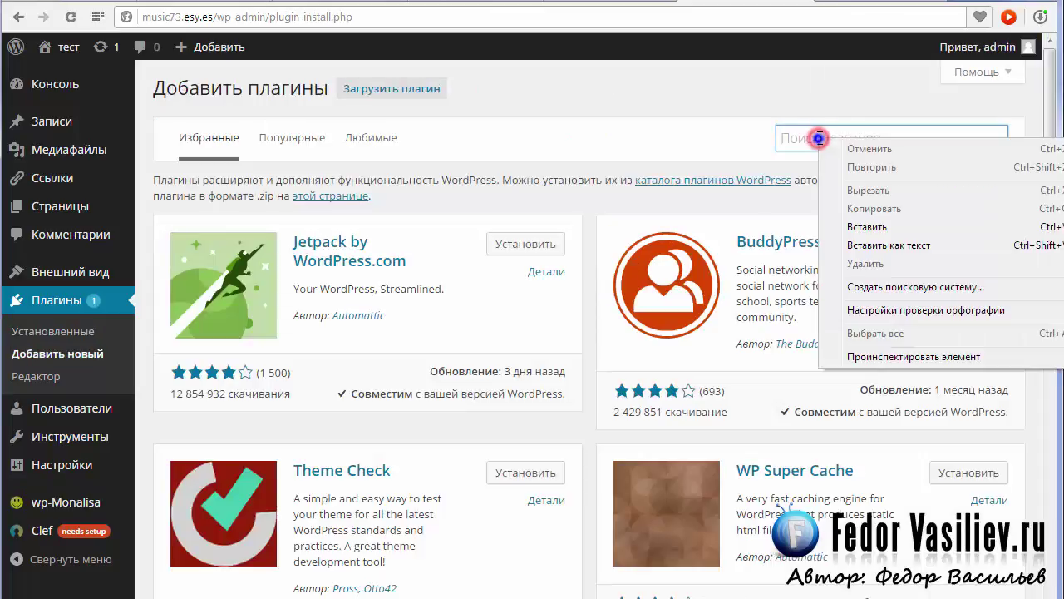
left_click(856, 225)
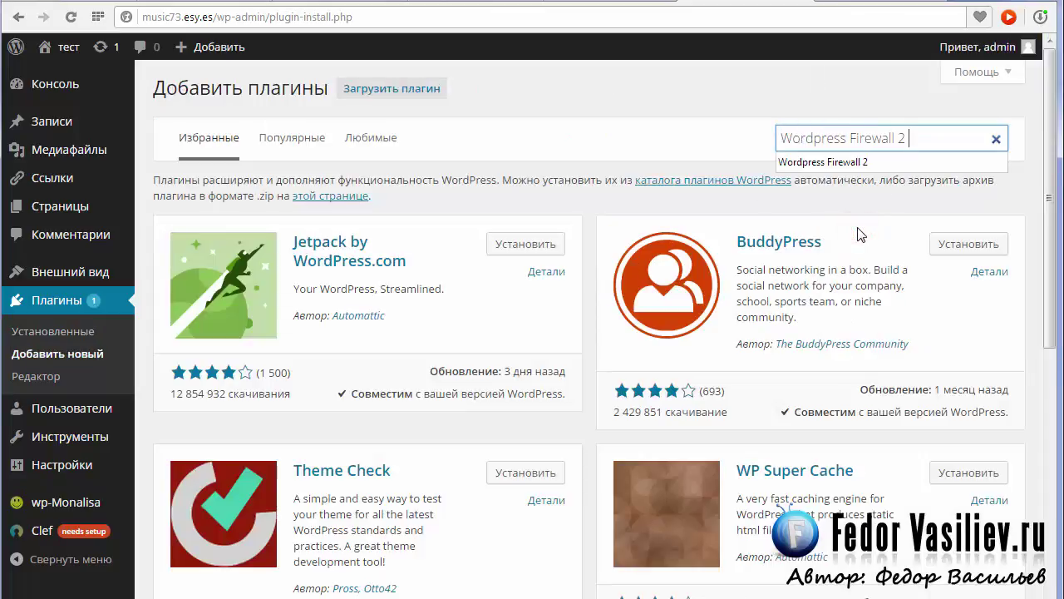
key("Return")
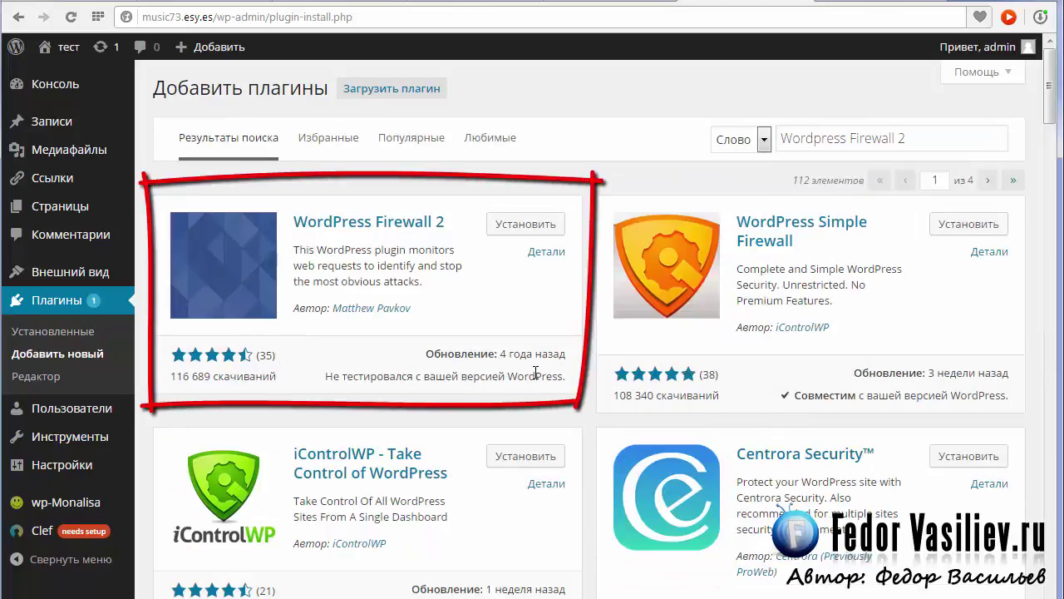
Step: Install the WordPress Firewall 2 plugin and activate it
left_click(522, 224)
left_click(583, 116)
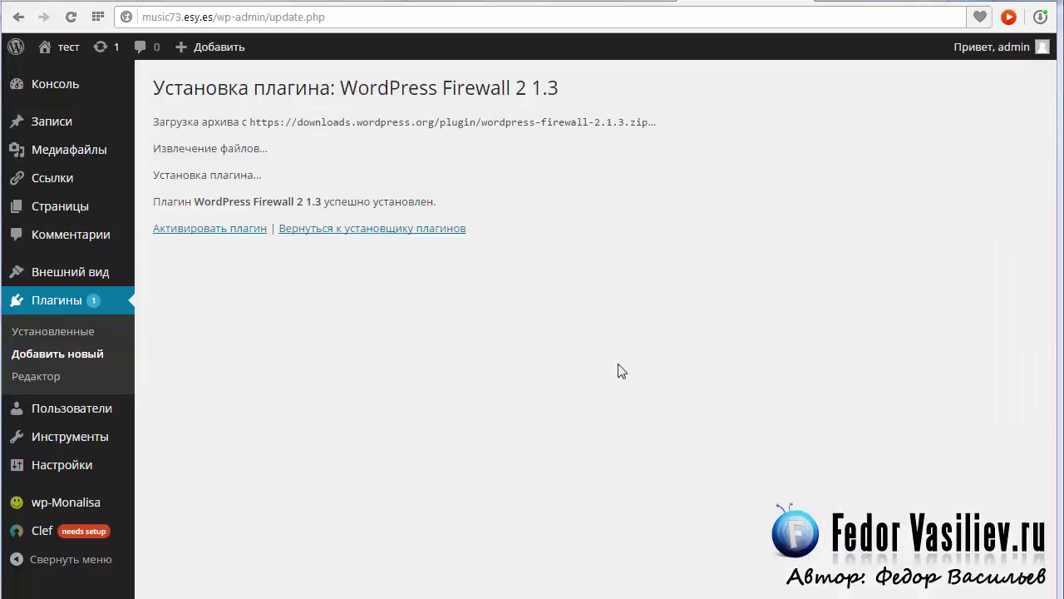
left_click_drag(438, 201, 295, 201)
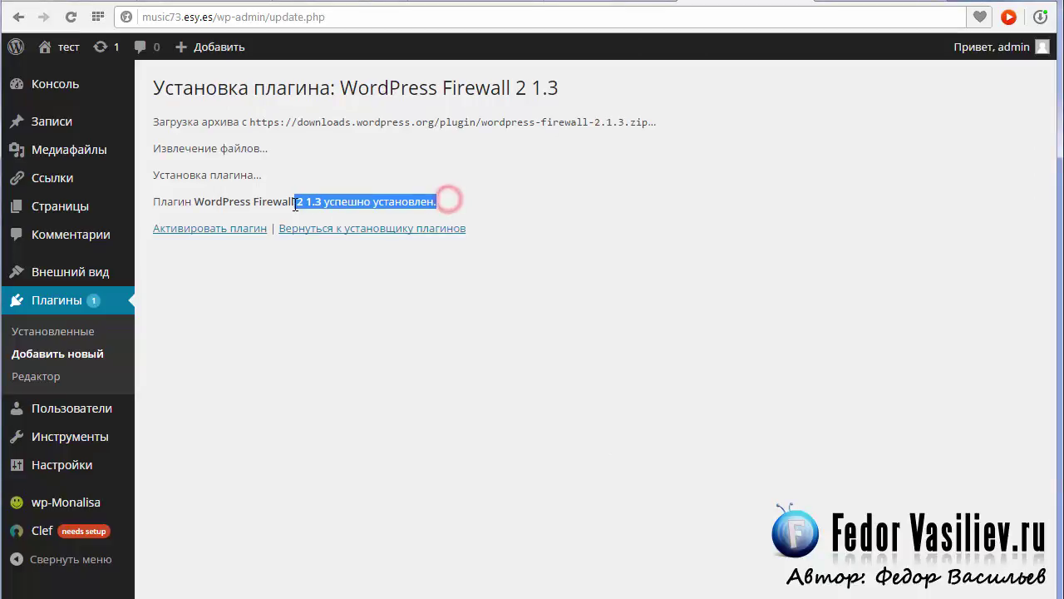
left_click(277, 300)
left_click(196, 233)
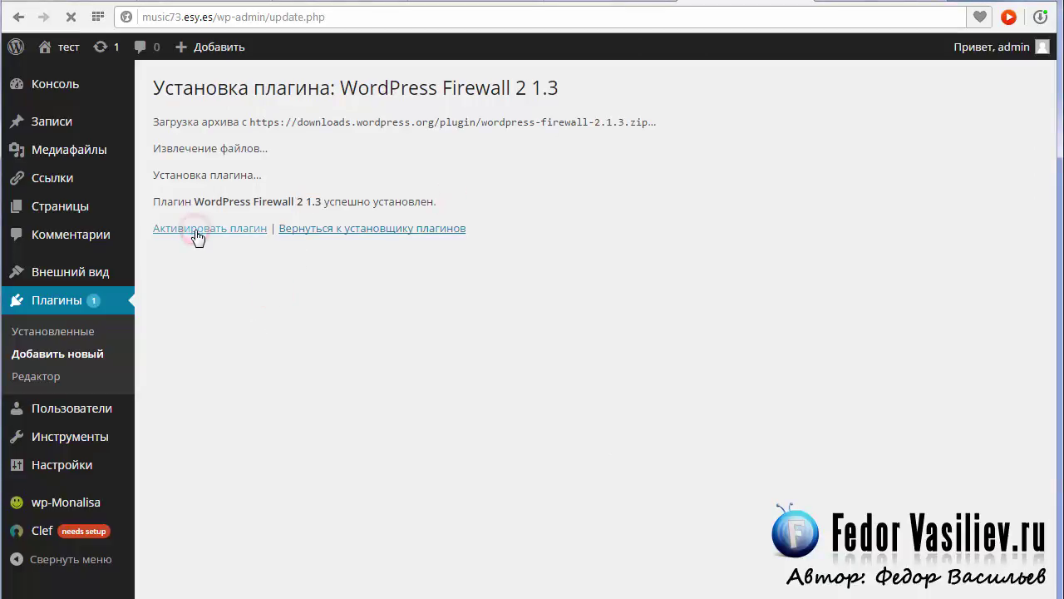
Step: Open the Firewall settings page and examine its security filters, attack report email and whitelist options
scroll(321, 232, "down", 1)
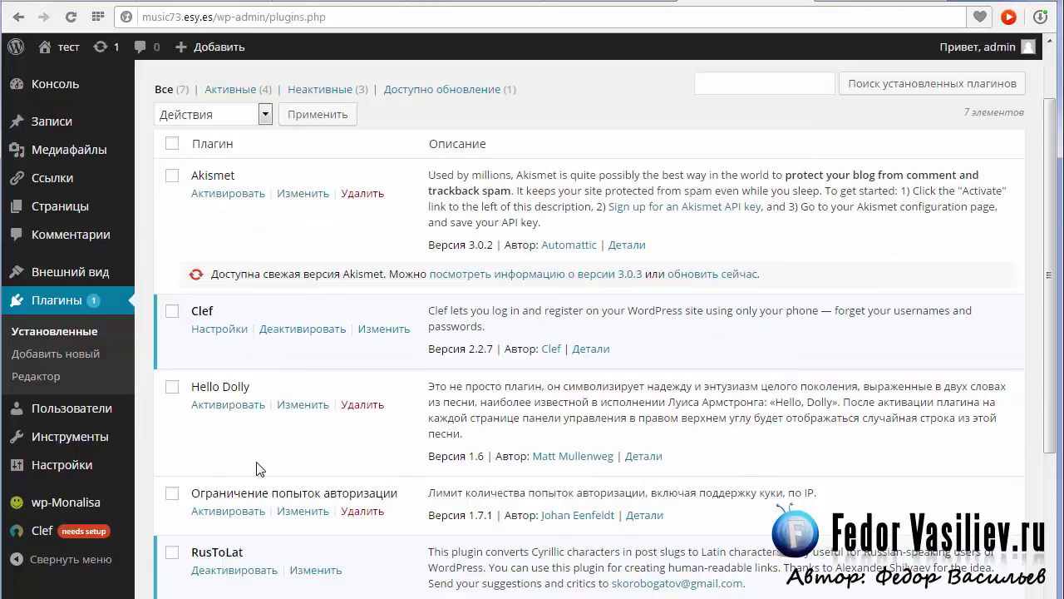
mouse_move(84, 471)
scroll(84, 470, "down", 2)
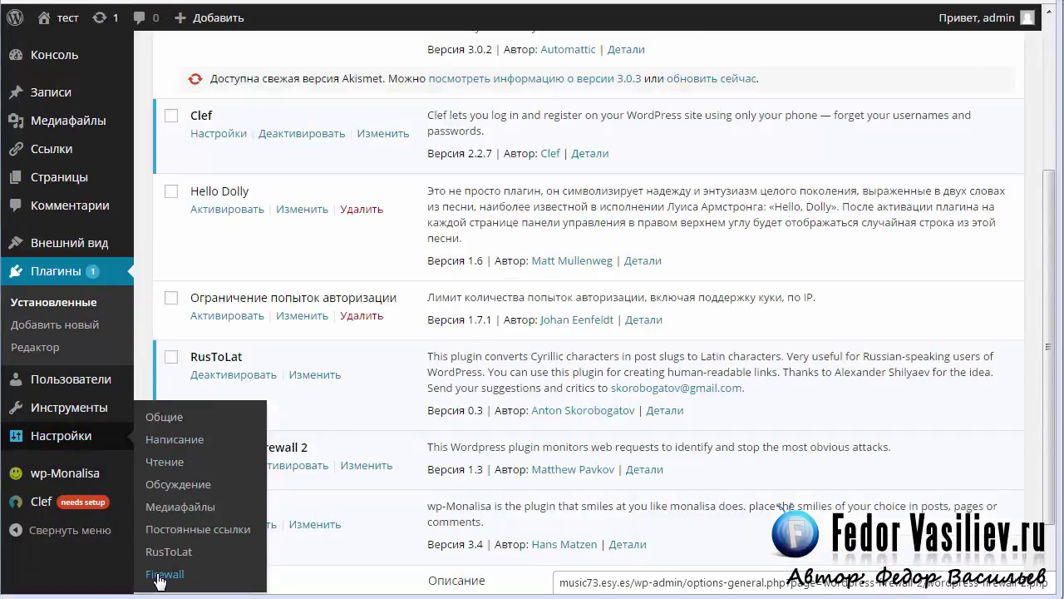
left_click(151, 573)
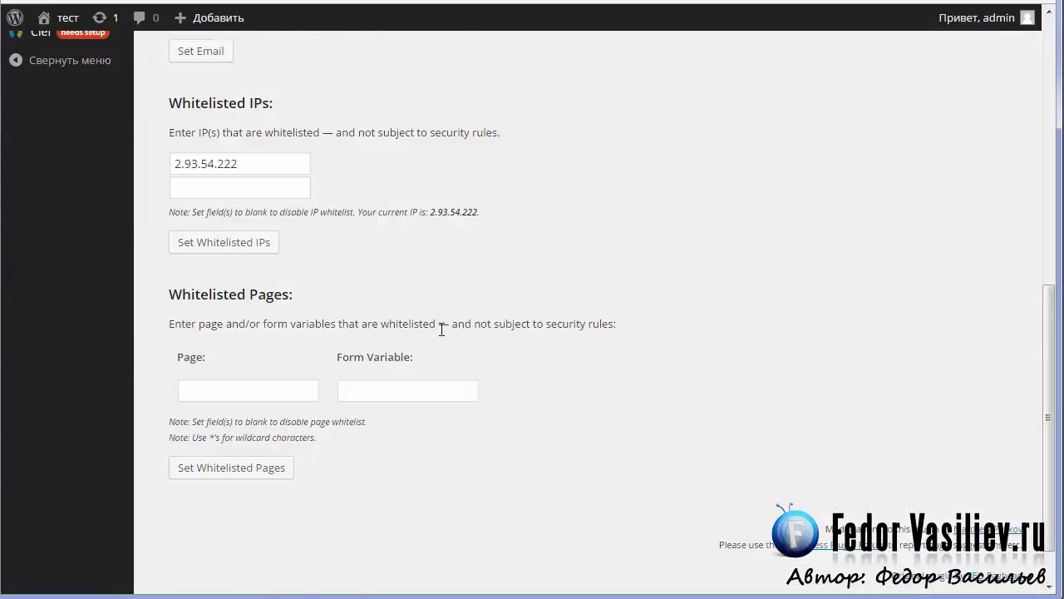
scroll(442, 331, "up", 5)
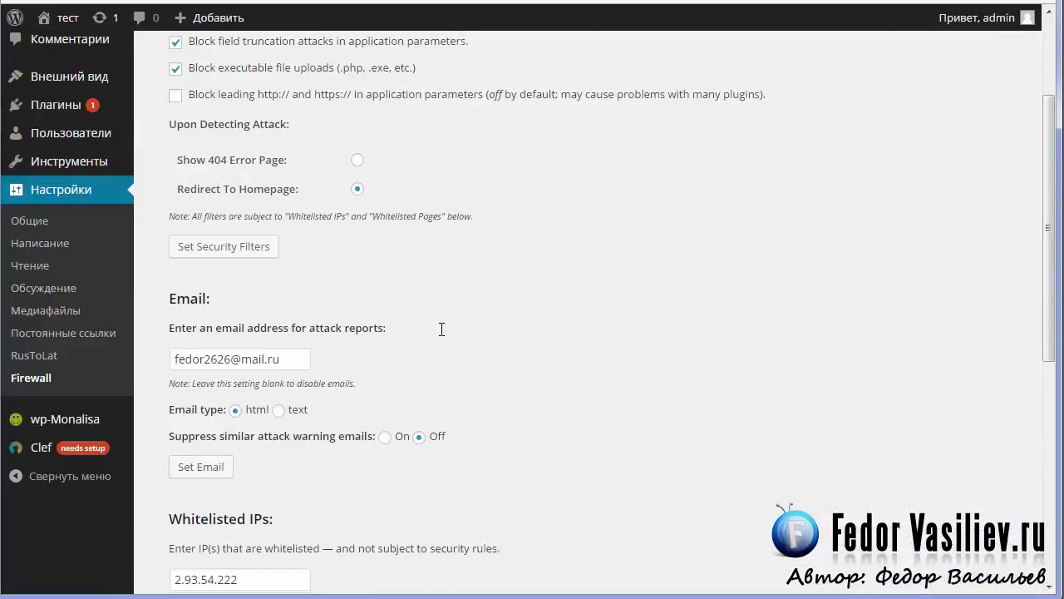
scroll(769, 528, "up", 1)
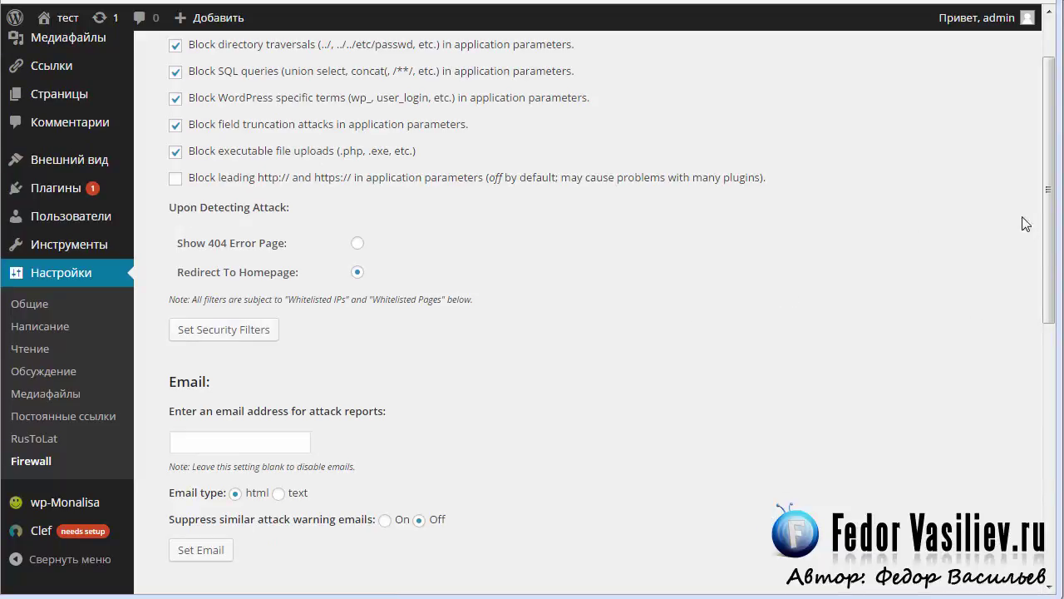
scroll(1031, 223, "up", 1)
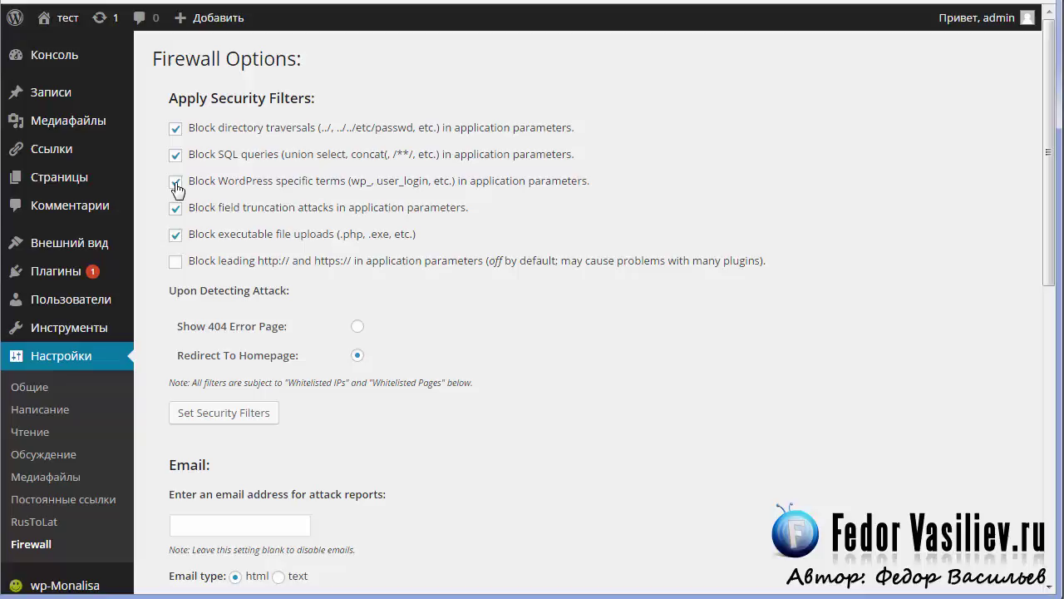
mouse_move(1049, 190)
left_mouse_down()
mouse_move(1049, 491)
mouse_move(1048, 180)
left_mouse_up()
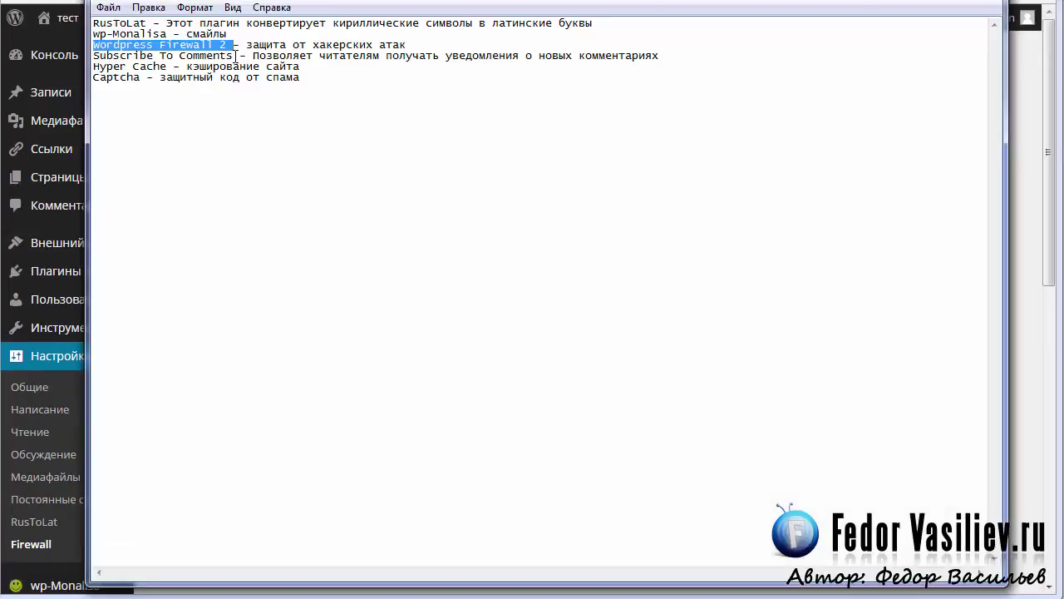
Step: Copy the plugin name "Subscribe To Comments" from the Notepad list and return to the browser
left_click_drag(236, 55, 94, 55)
key("ctrl+c")
right_click(105, 54)
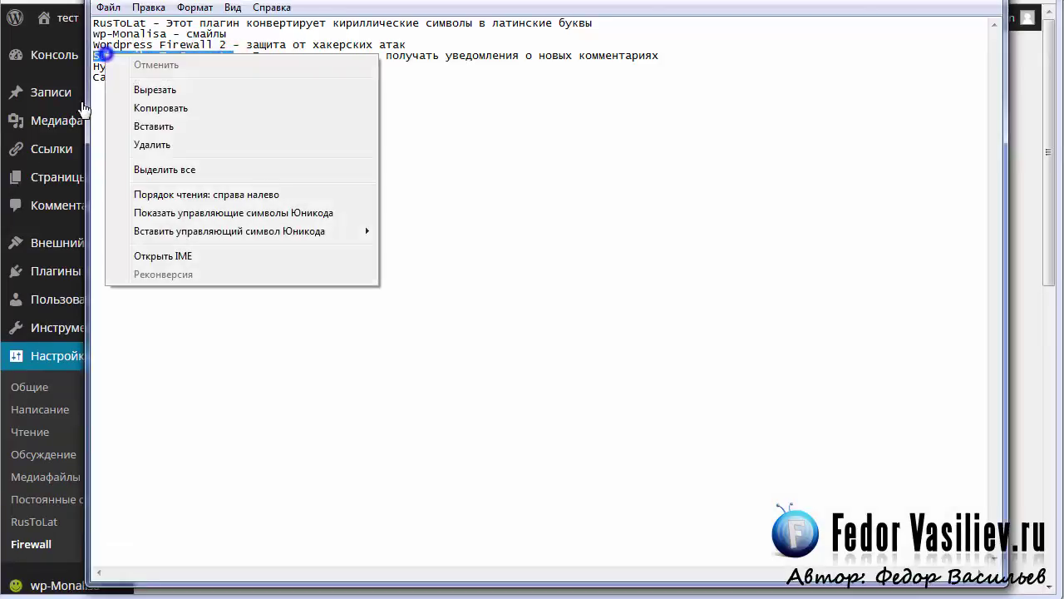
left_click(151, 109)
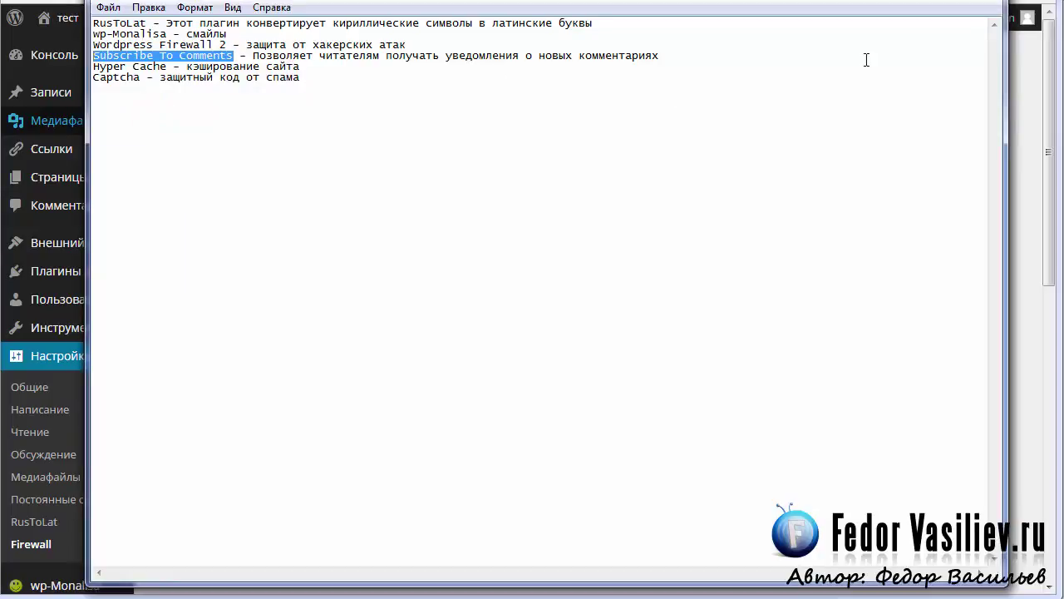
key("alt+Tab")
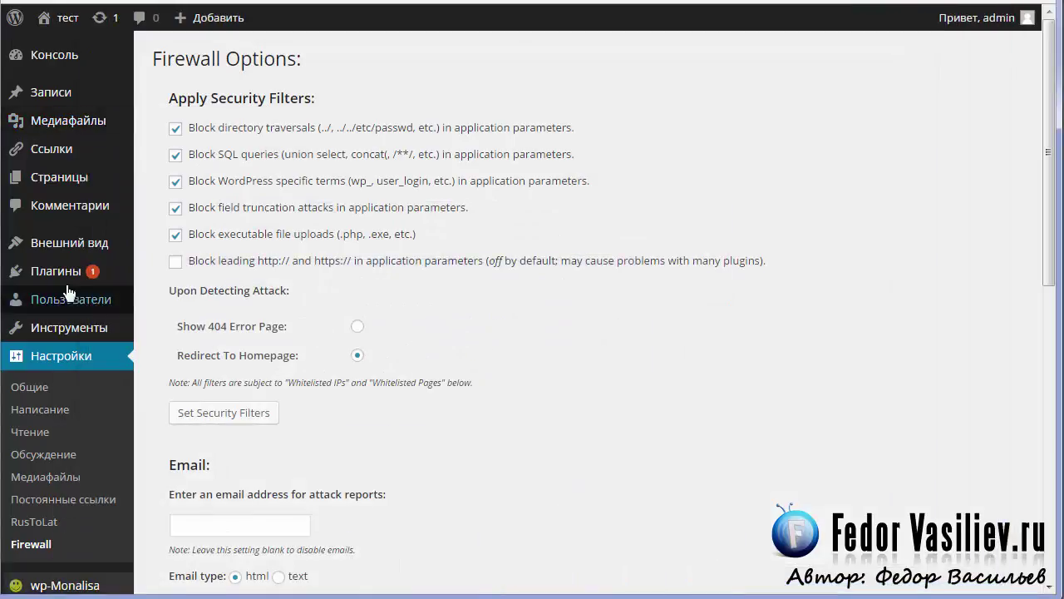
Step: Search the new plugins catalogue for "Subscribe To Comments" and install the Subscribe to Comments plugin
mouse_move(50, 271)
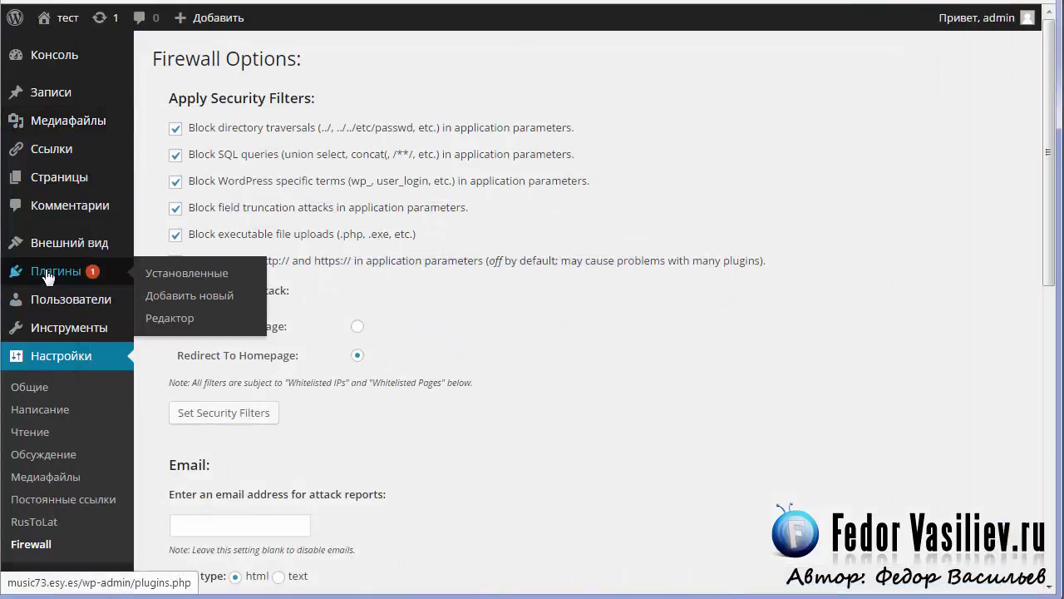
left_click(187, 298)
left_click(812, 108)
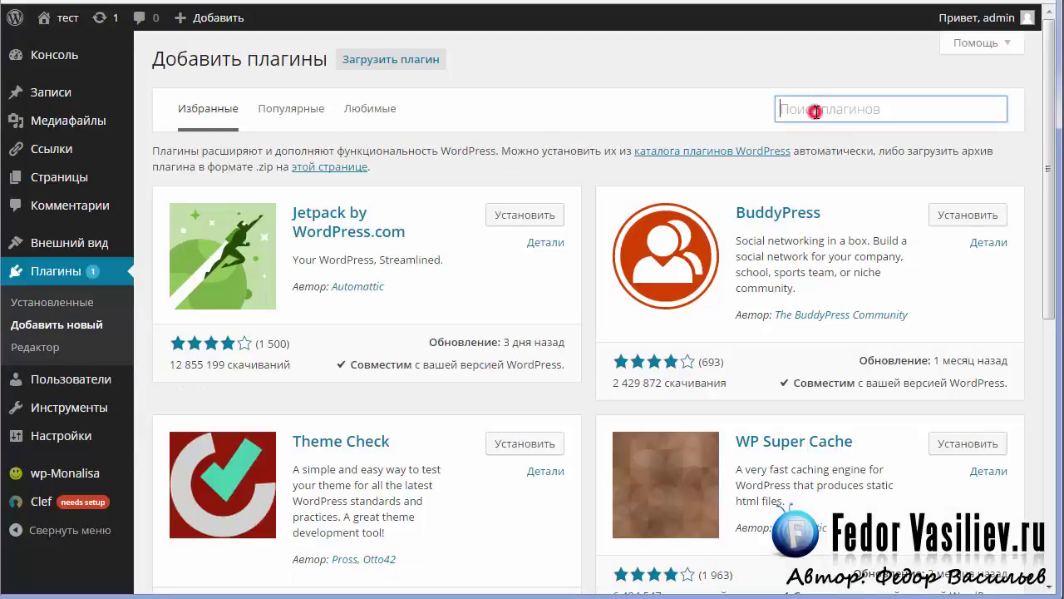
right_click(814, 110)
left_click(860, 201)
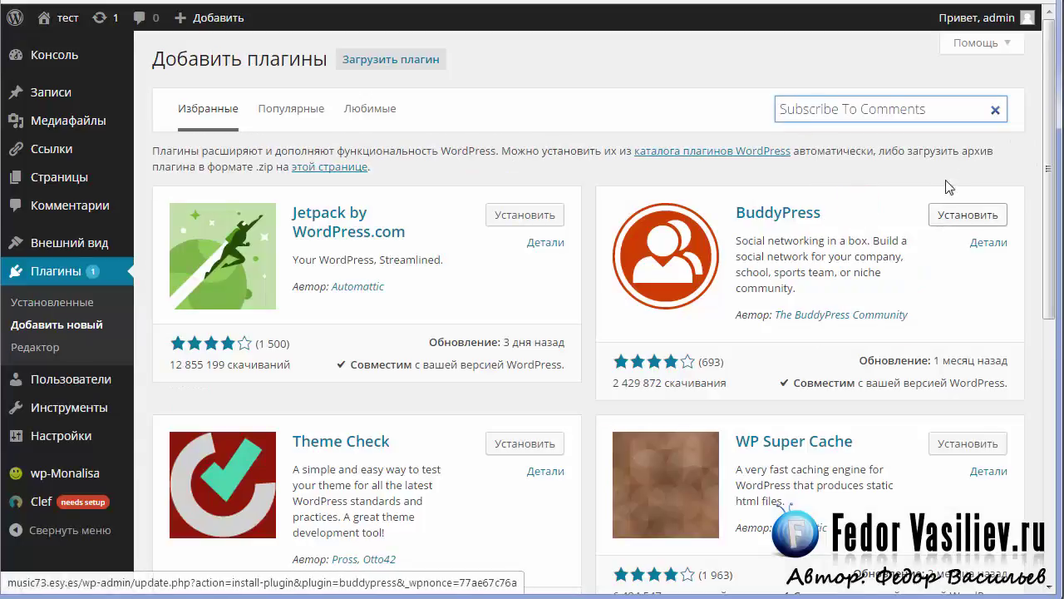
key("Return")
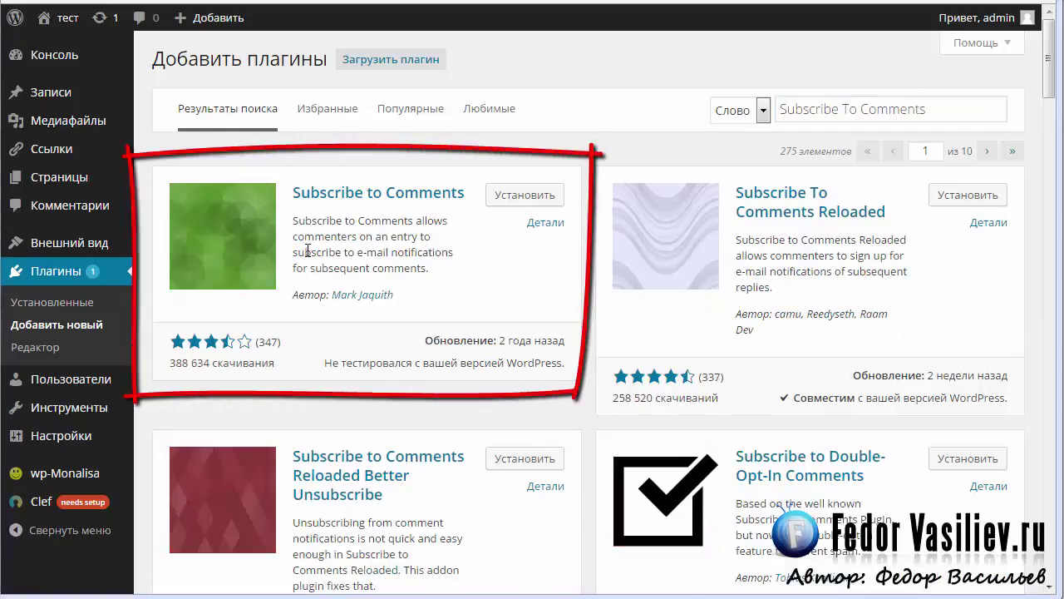
left_click(518, 202)
left_click(555, 91)
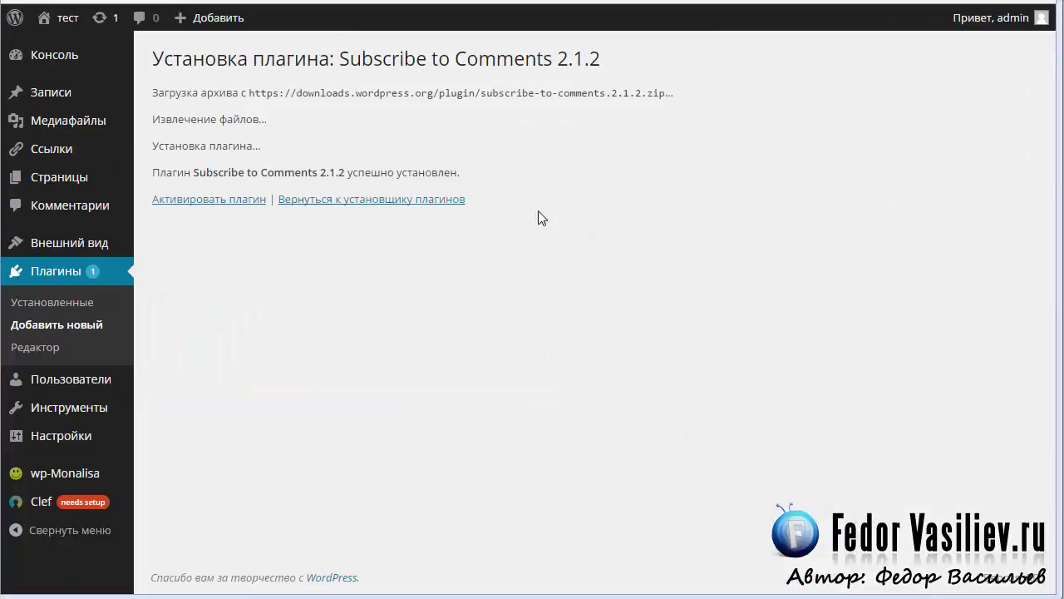
Step: Activate the newly installed Subscribe to Comments 2.1.2 plugin
left_click_drag(496, 172, 269, 172)
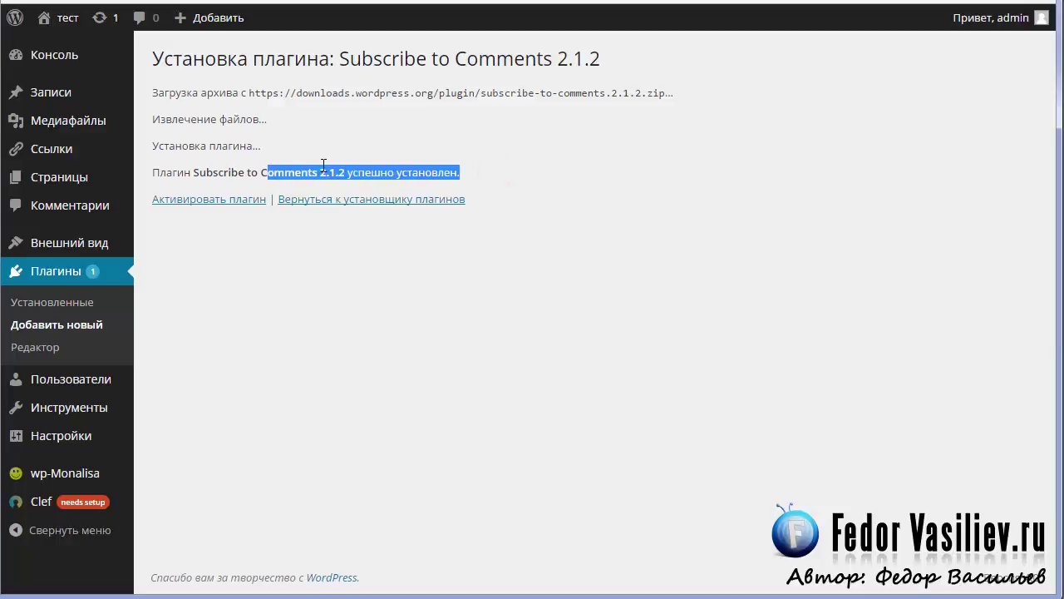
left_click(323, 128)
left_click(191, 202)
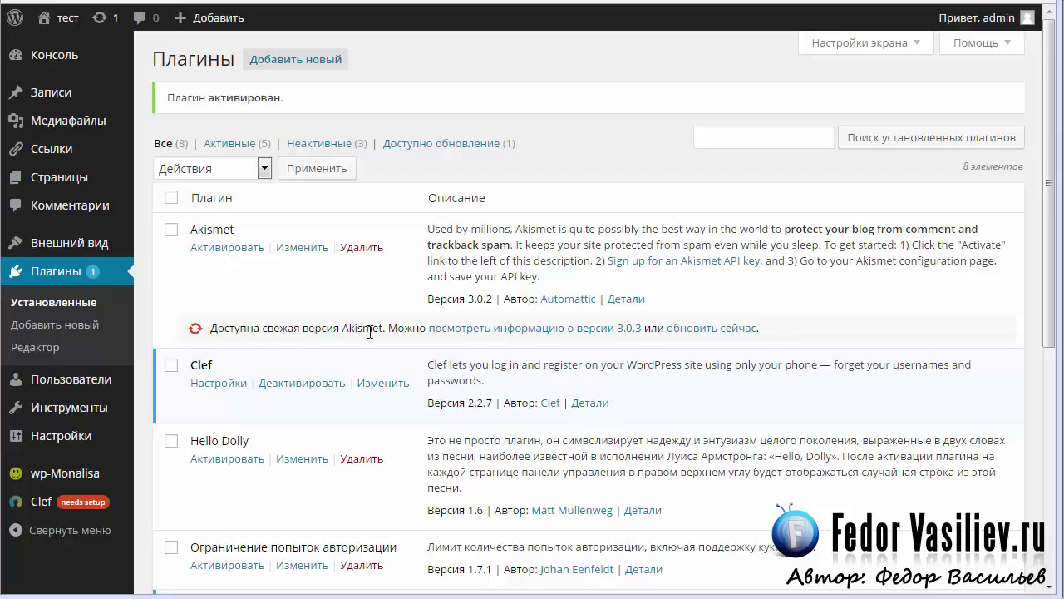
Step: Open the Subscribe to Comments options page from the site settings and look through its fields
mouse_move(58, 436)
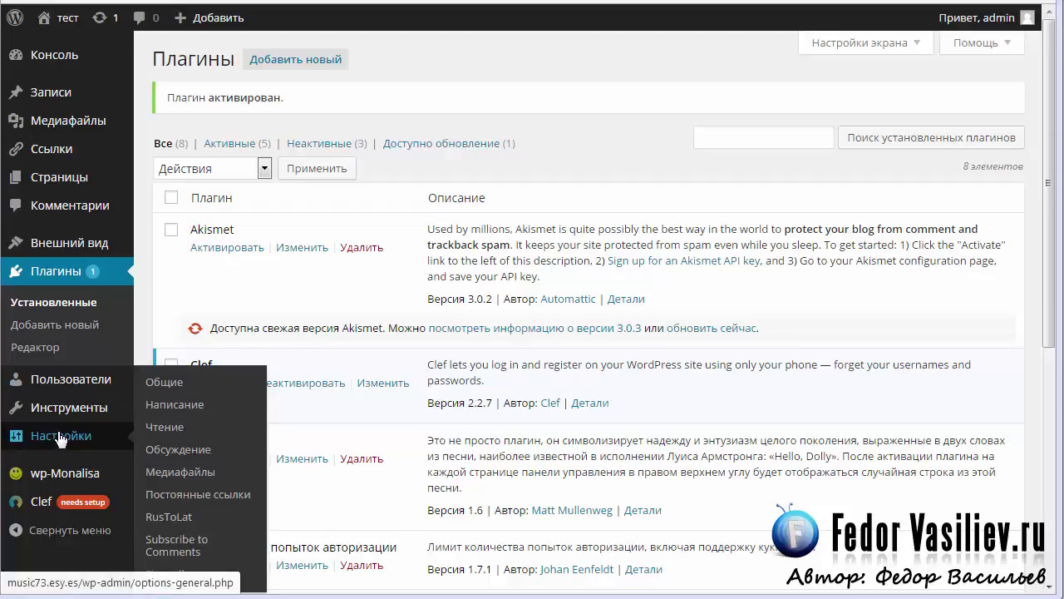
left_click(173, 552)
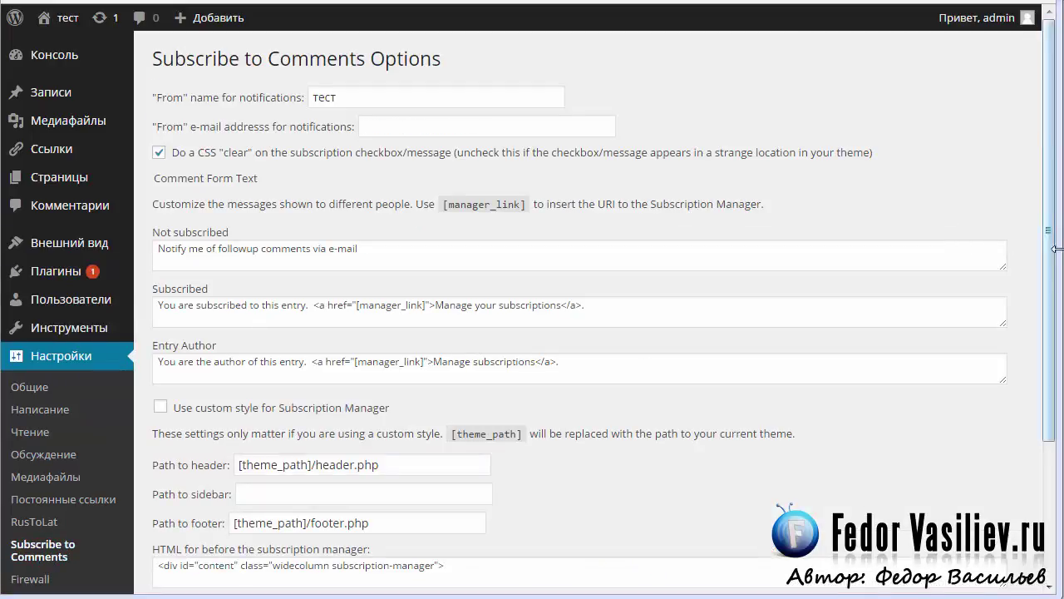
left_click_drag(1047, 258, 1055, 387)
scroll(1053, 387, "up", 3)
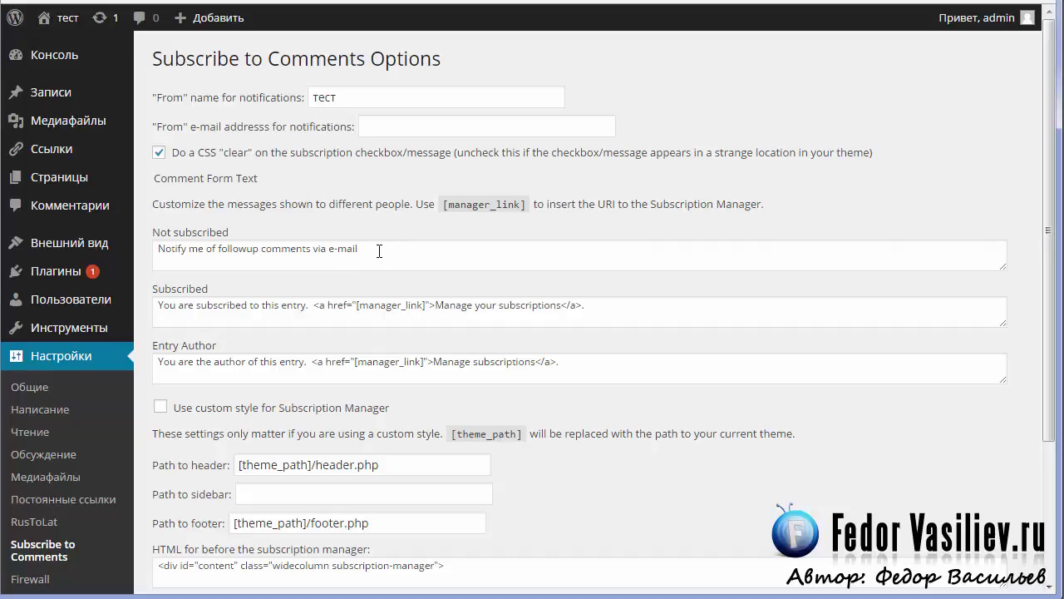
Step: Copy the "Not subscribed" message "Notify me of followup comments via e-mail" and translate it from English to Russian in Google Translate
left_click_drag(390, 248, 125, 249)
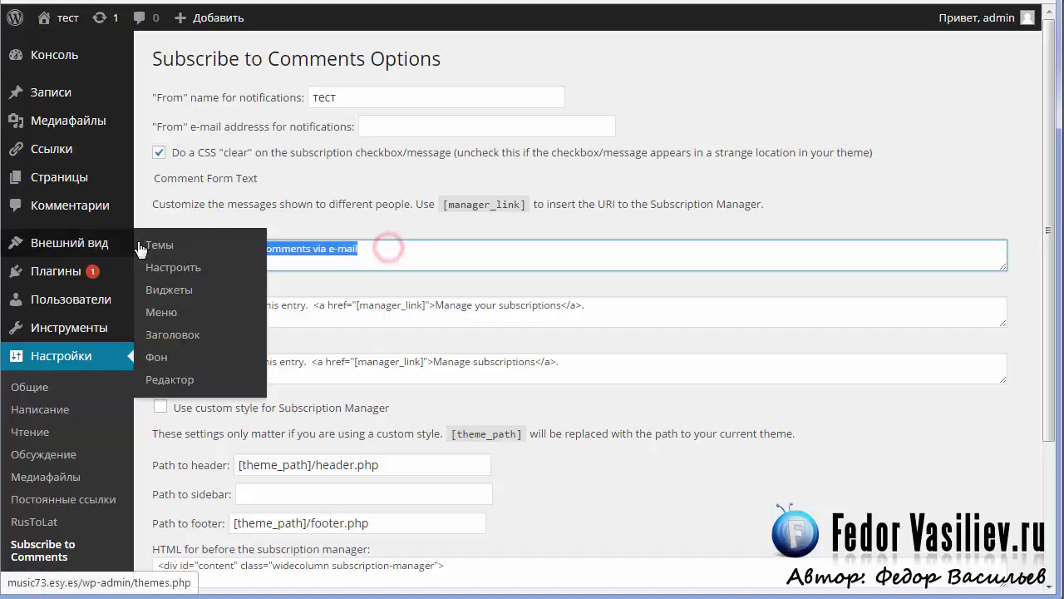
right_click(294, 247)
left_click(309, 310)
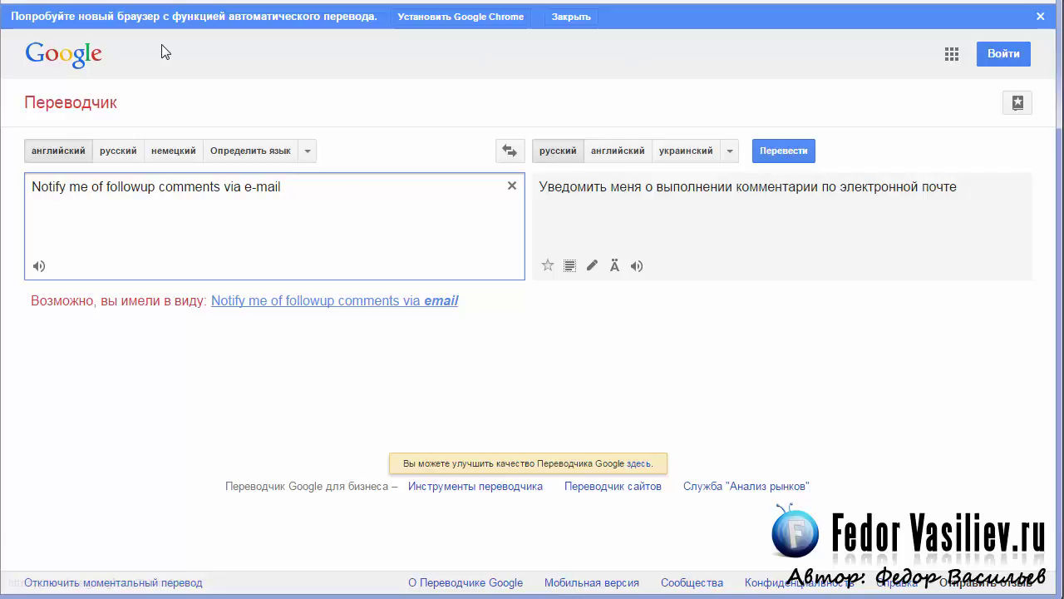
left_click_drag(315, 196, 33, 188)
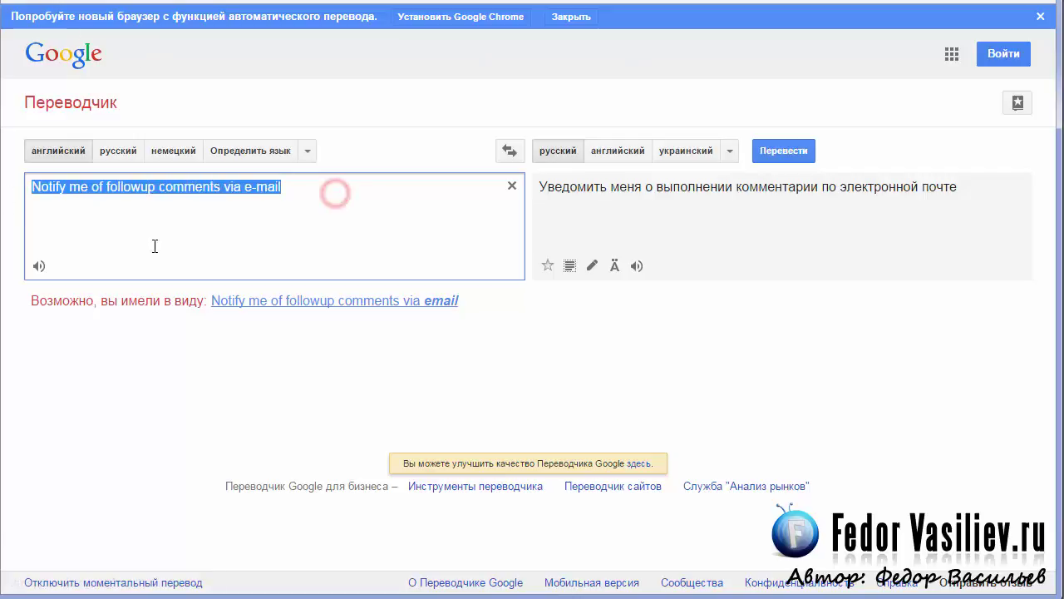
left_click(510, 150)
left_click(510, 151)
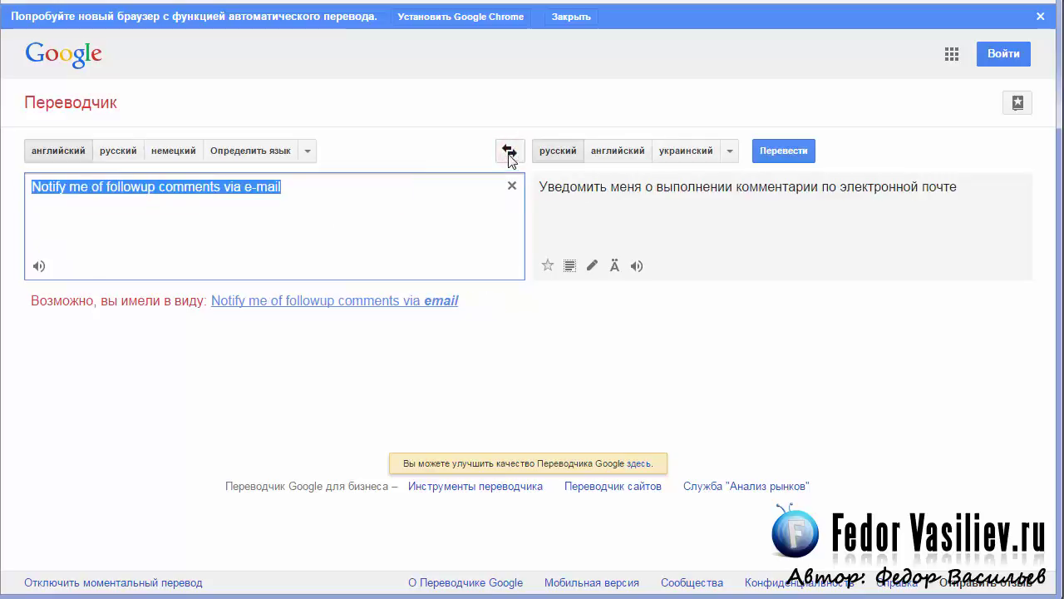
left_click(378, 208)
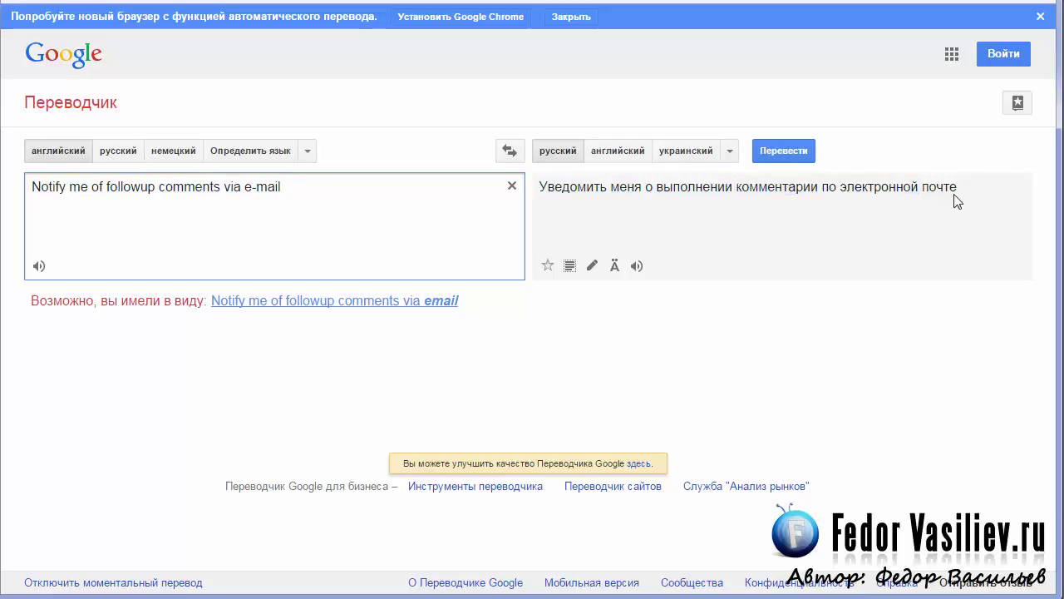
Step: Replace the "Not subscribed" message in the plugin options with the copied translation "Уведомить меня о выполнении комментарии по электронной почте"
left_click_drag(962, 189, 546, 188)
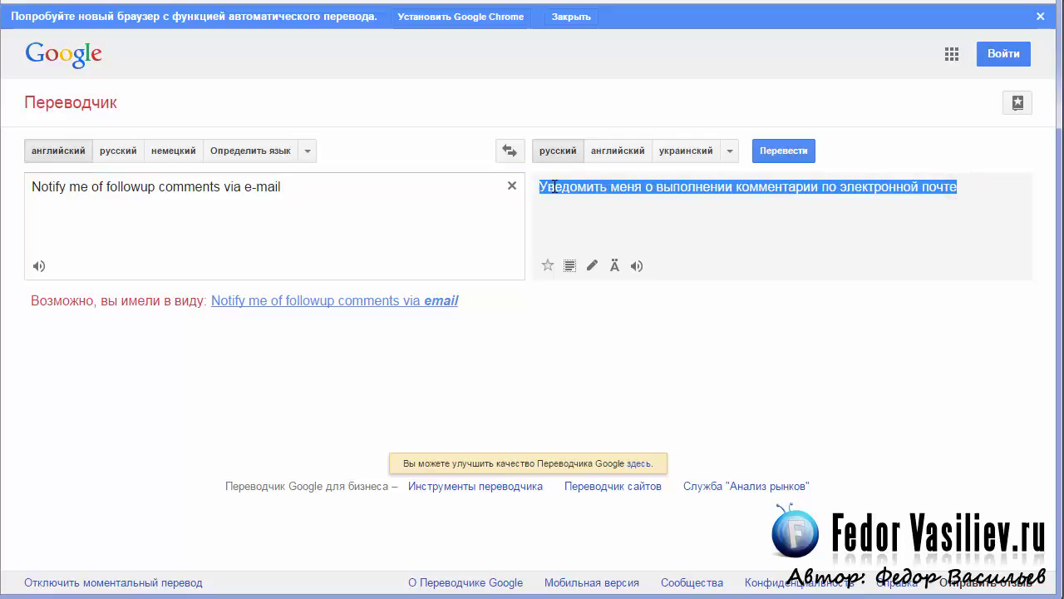
right_click(555, 188)
left_click(600, 237)
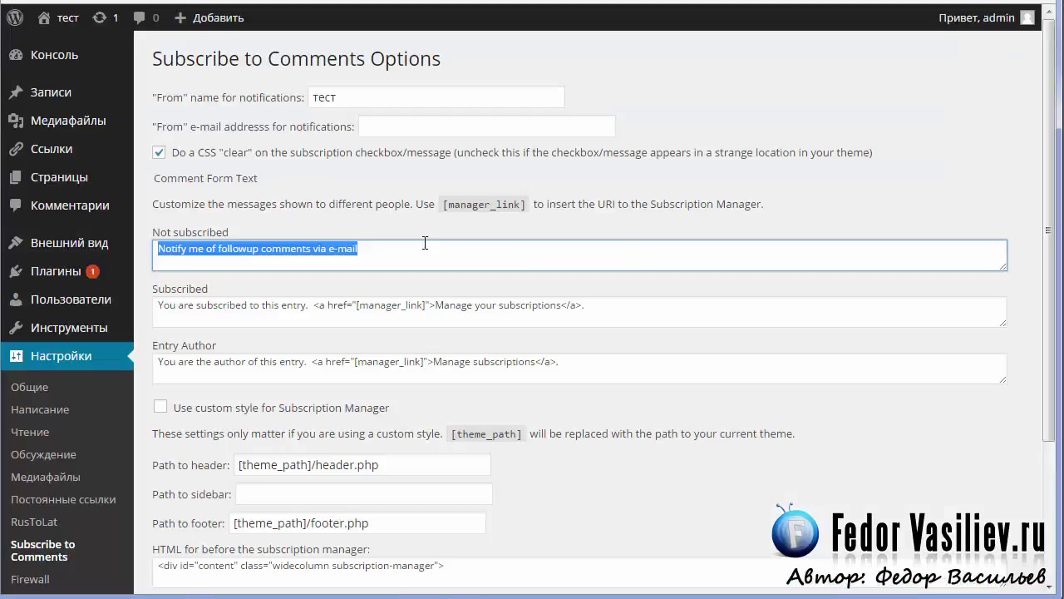
right_click(392, 257)
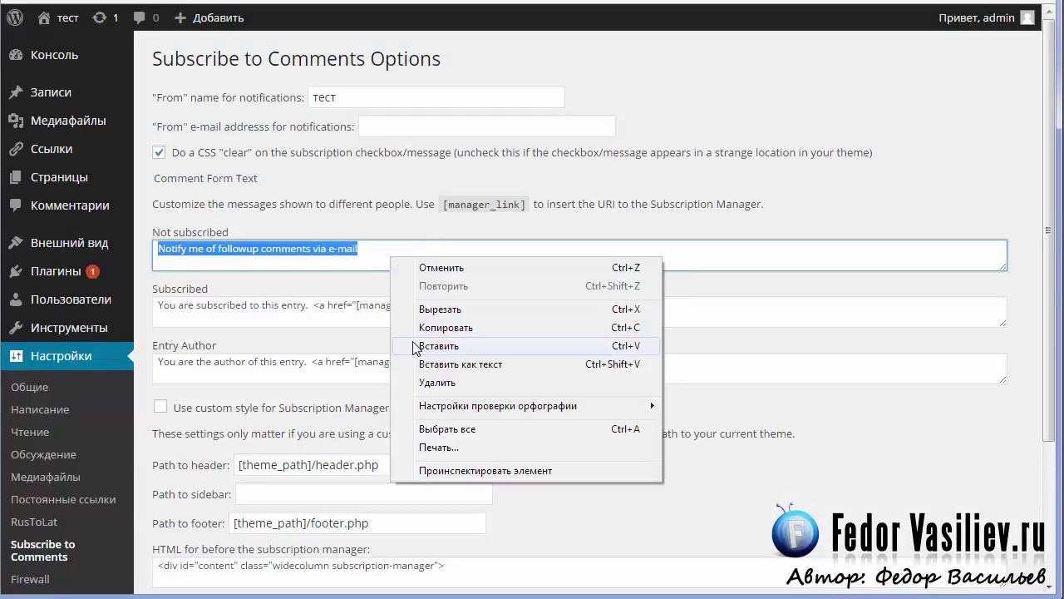
left_click(442, 346)
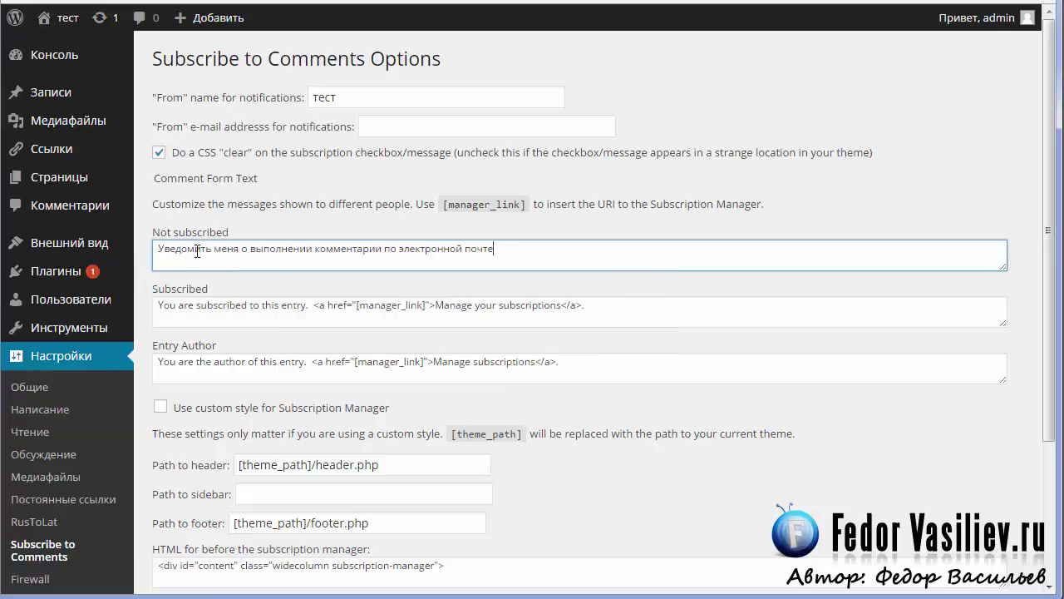
Step: Copy the sentence "You are subscribed to this entry." from the "Subscribed" message and translate it into Russian in Google Translate
scroll(705, 311, "down", 1)
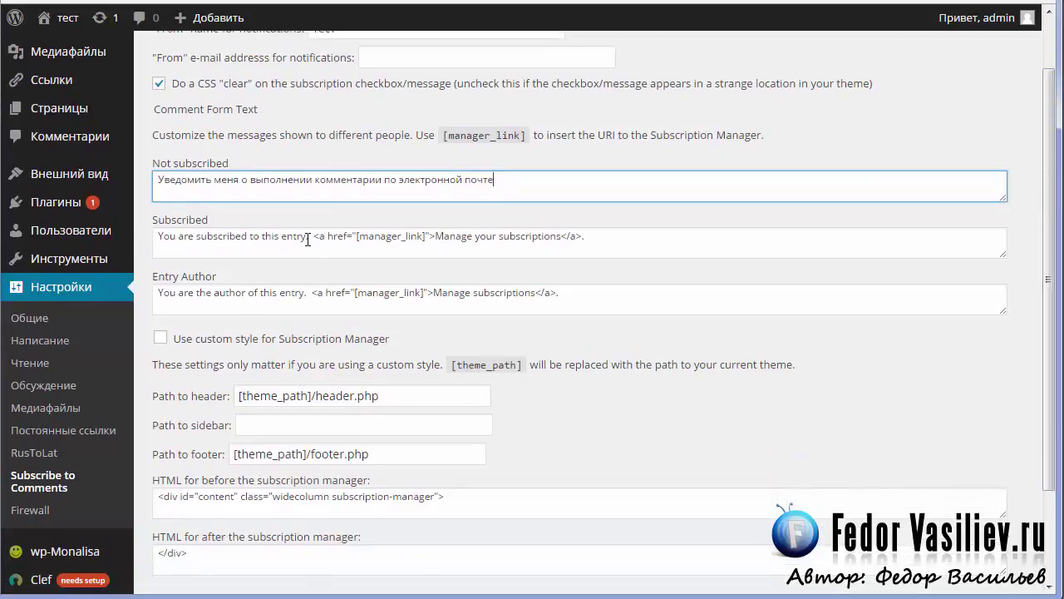
left_click_drag(309, 236, 158, 236)
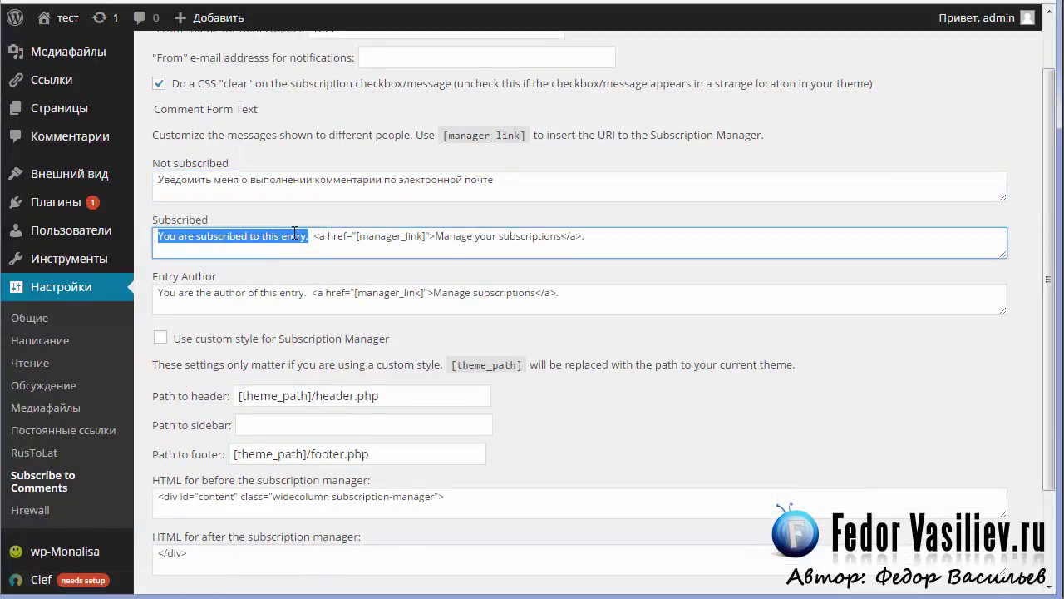
right_click(292, 232)
left_click(347, 303)
key("alt+Tab")
triple_click(364, 204)
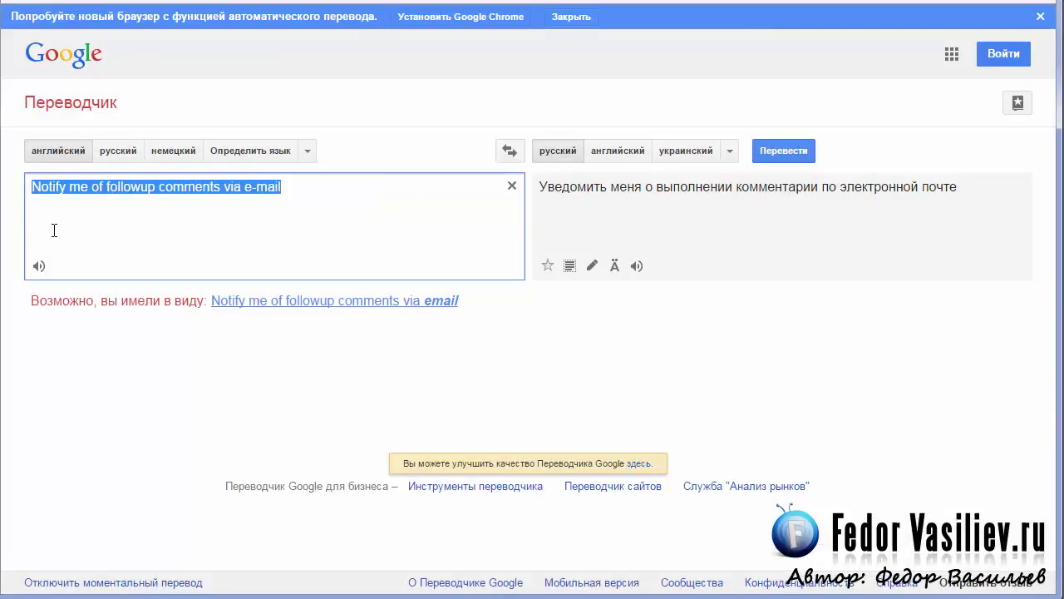
key("BackSpace")
right_click(81, 209)
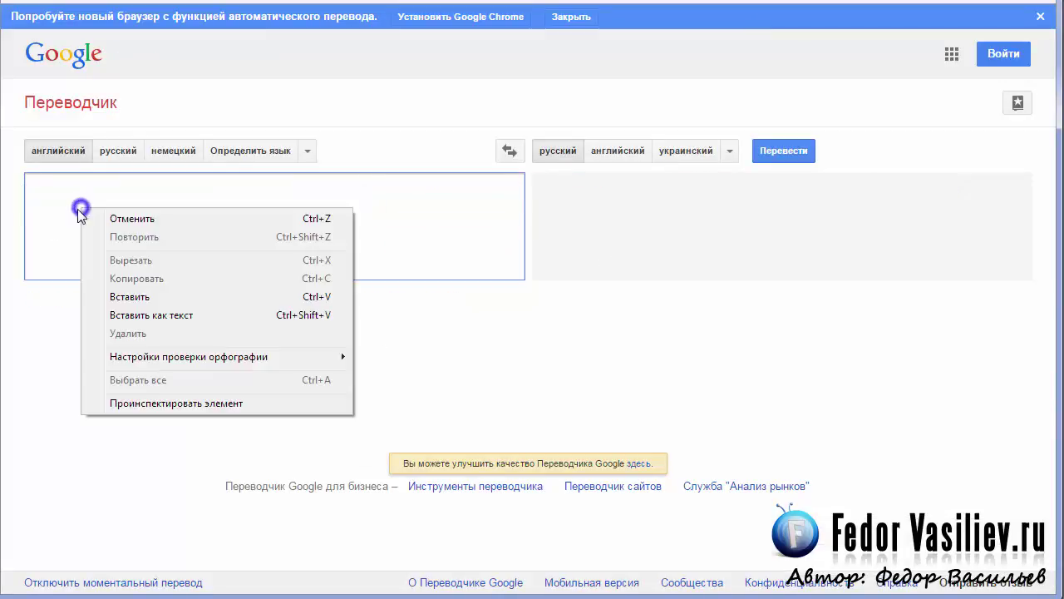
left_click(133, 293)
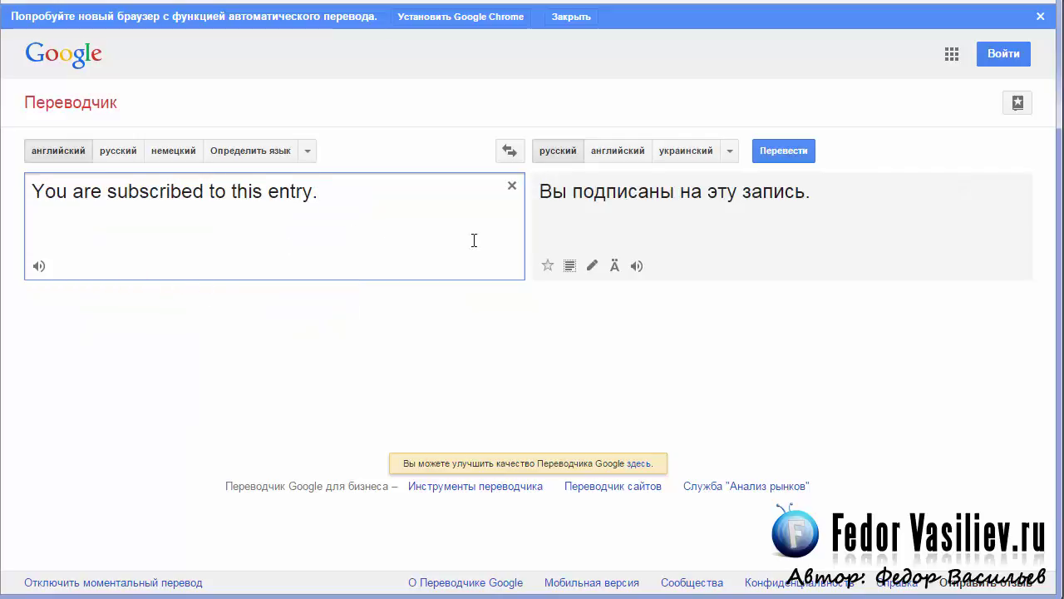
Step: Replace the English sentence in the plugin's "Subscribed" message with the copied translation "Вы подписаны на эту запись."
left_click_drag(824, 196, 548, 192)
right_click(548, 192)
left_click(586, 244)
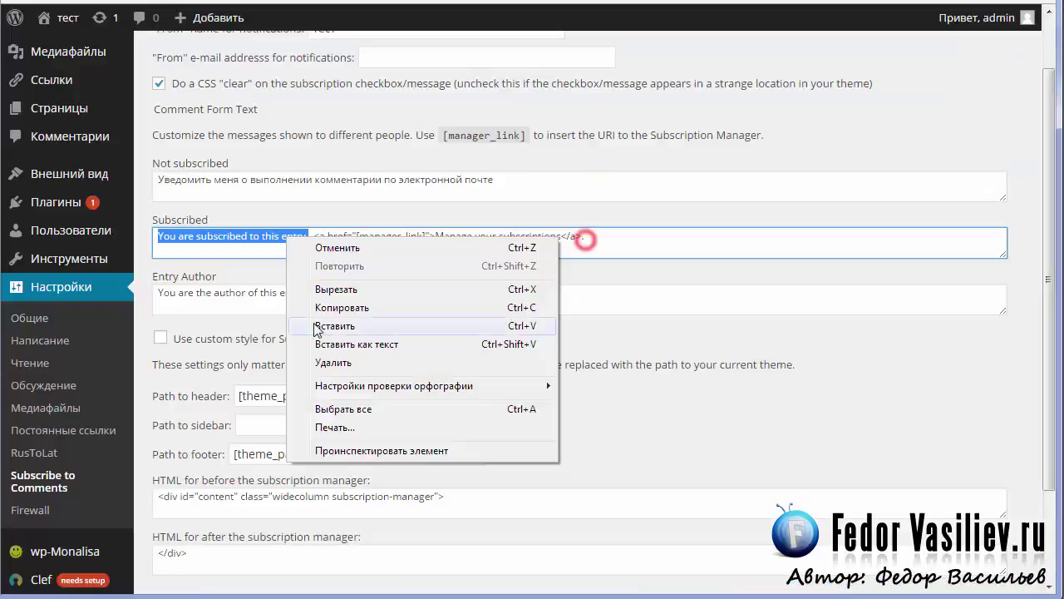
left_click(333, 327)
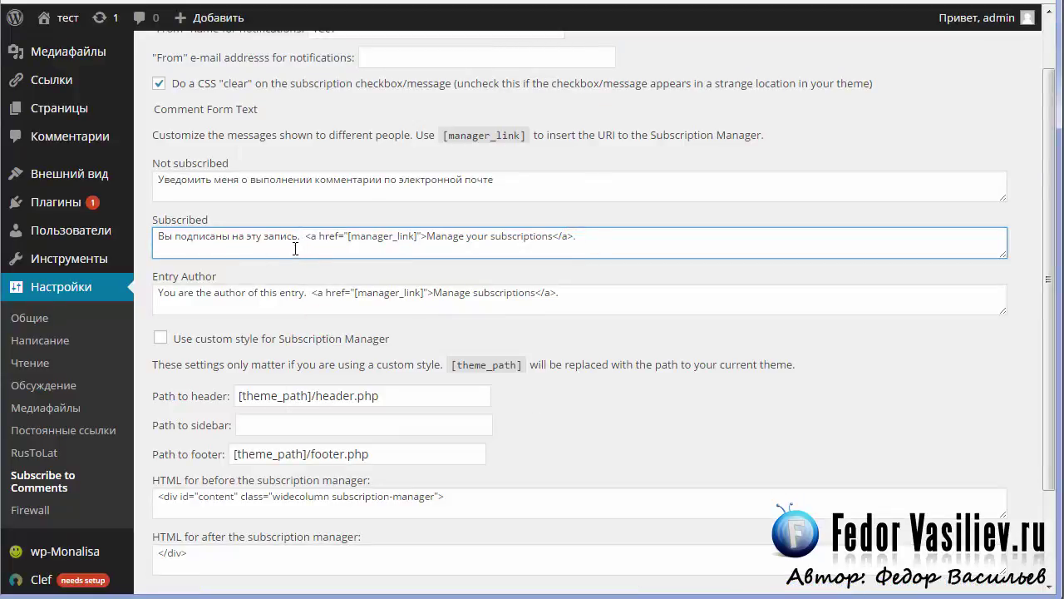
Step: Copy the link text "Manage your subscriptions" from the "Subscribed" message and translate it into Russian in Google Translate
left_click_drag(306, 236, 414, 240)
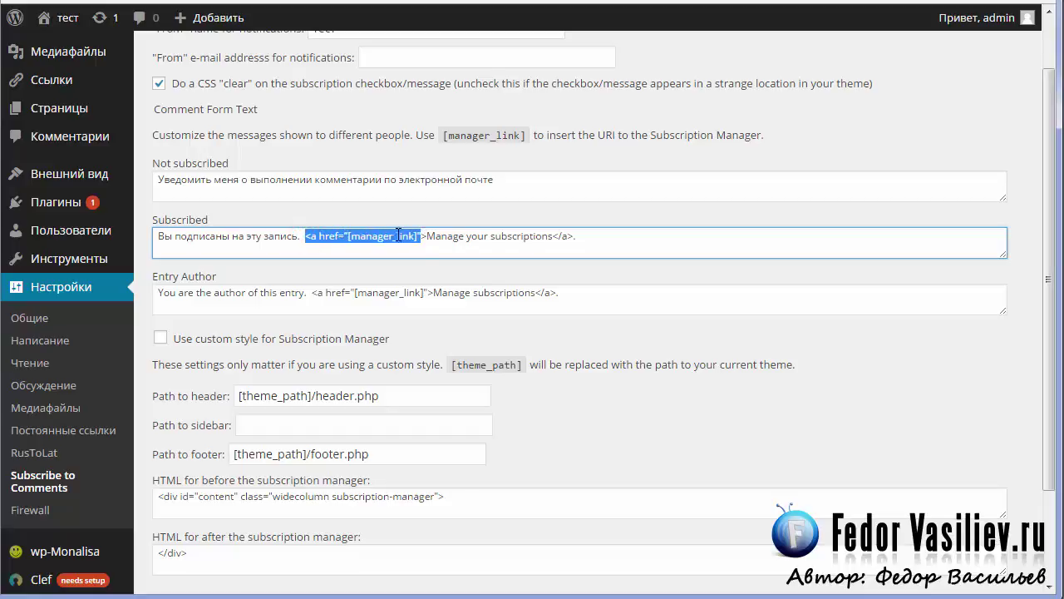
left_click(410, 241)
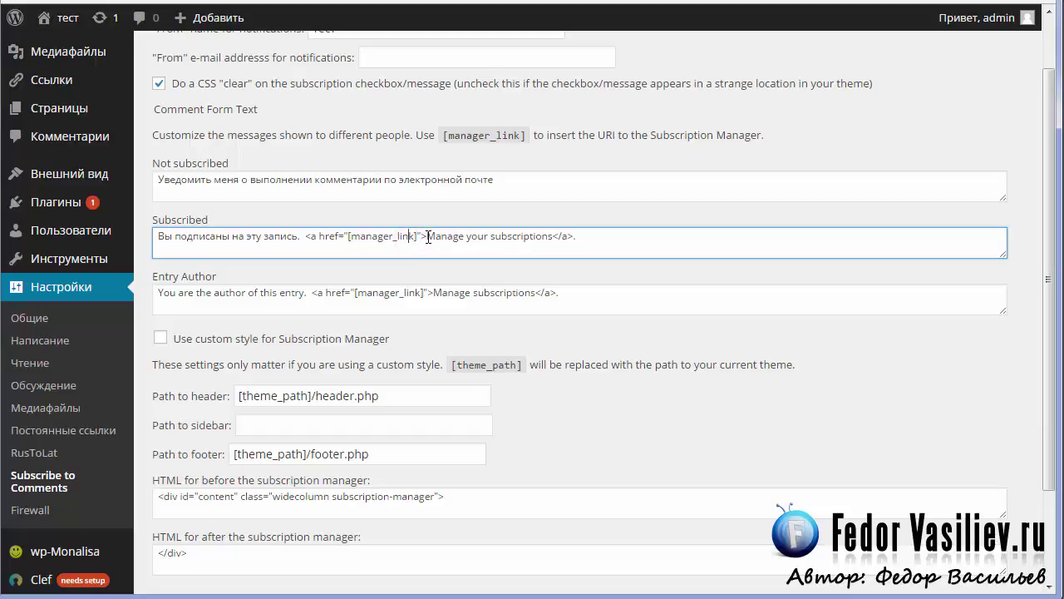
left_click_drag(428, 237, 555, 237)
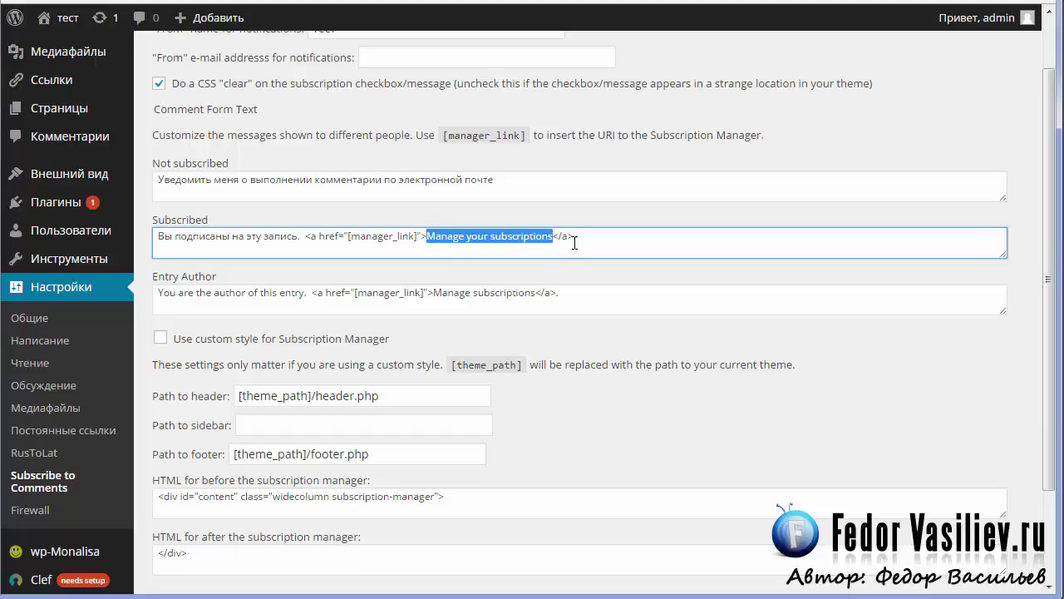
right_click(442, 236)
left_click(553, 304)
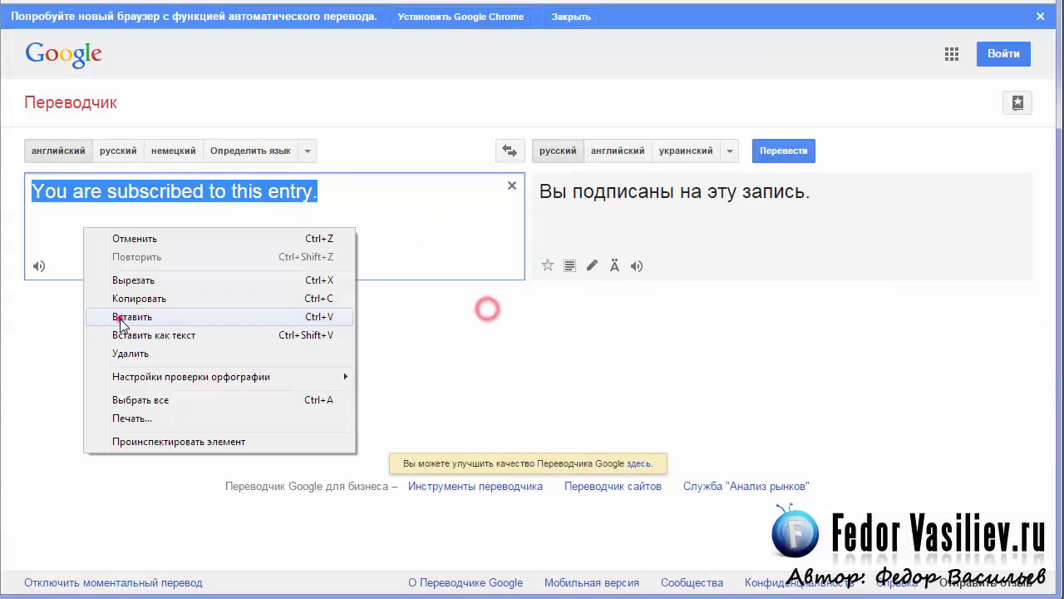
left_click(185, 312)
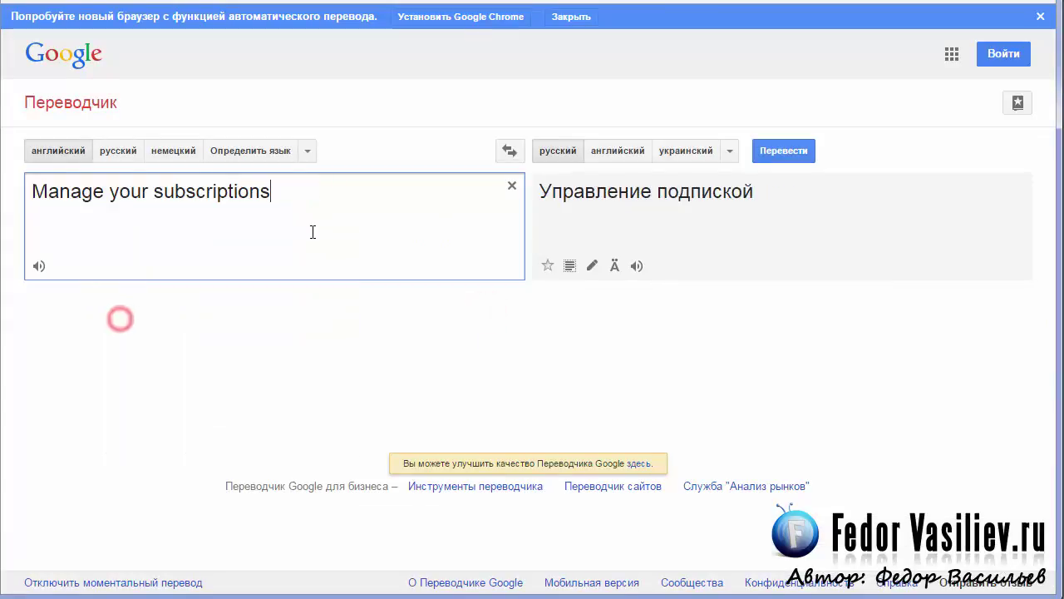
Step: Replace the link text in the plugin's "Subscribed" message with the copied translation "Управление подпиской", keeping the link tags
left_click_drag(773, 190, 542, 194)
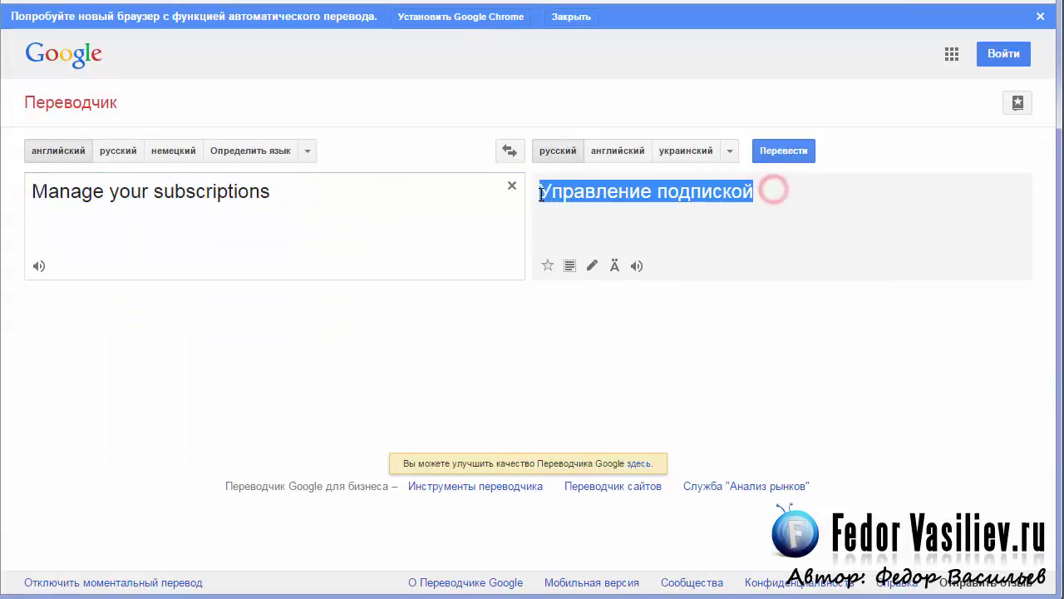
right_click(541, 192)
left_click(588, 241)
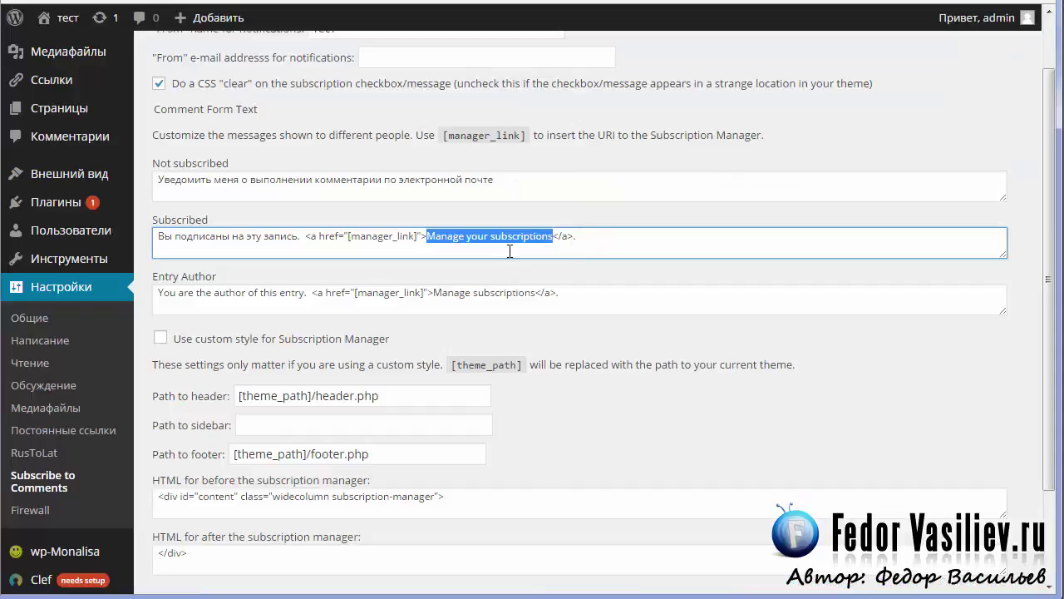
right_click(505, 235)
left_click(547, 324)
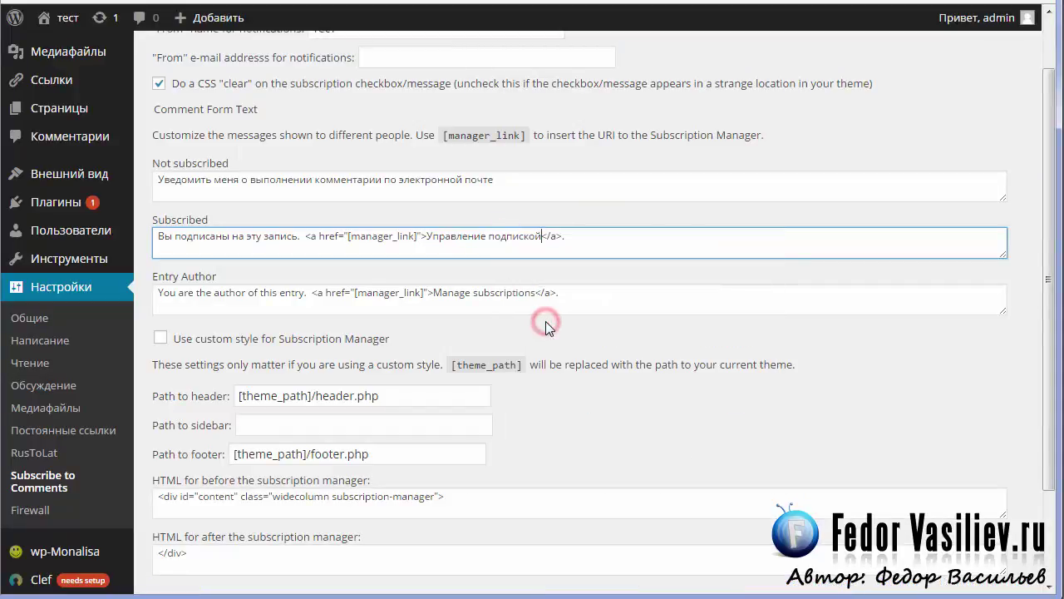
Step: Replace "You are the author of this entry" in the "Entry Author" message with its Russian translation "Вы автор этой записи"
scroll(701, 233, "down", 1)
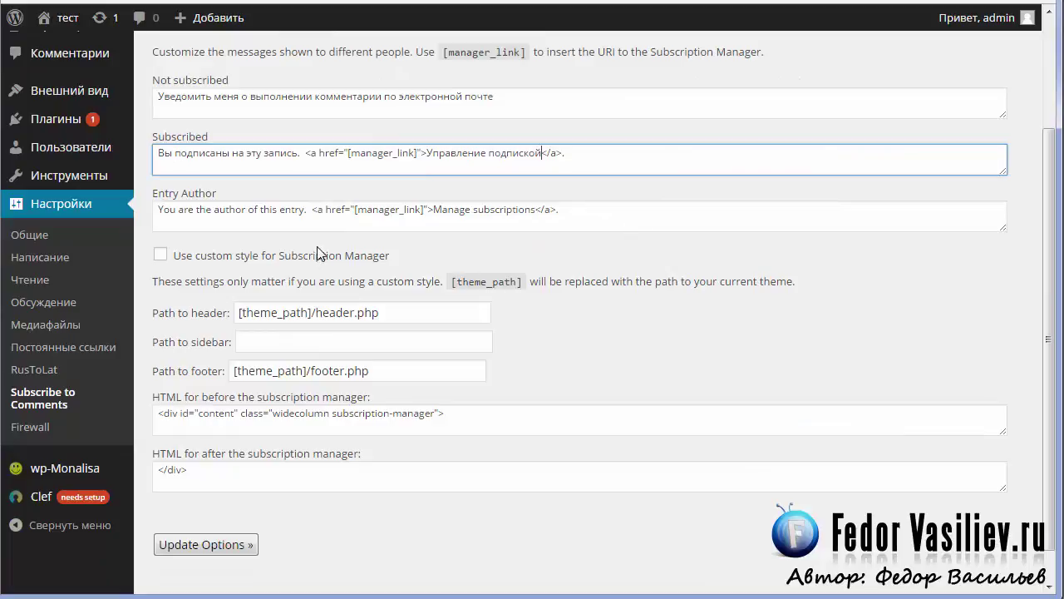
left_click_drag(306, 210, 280, 209)
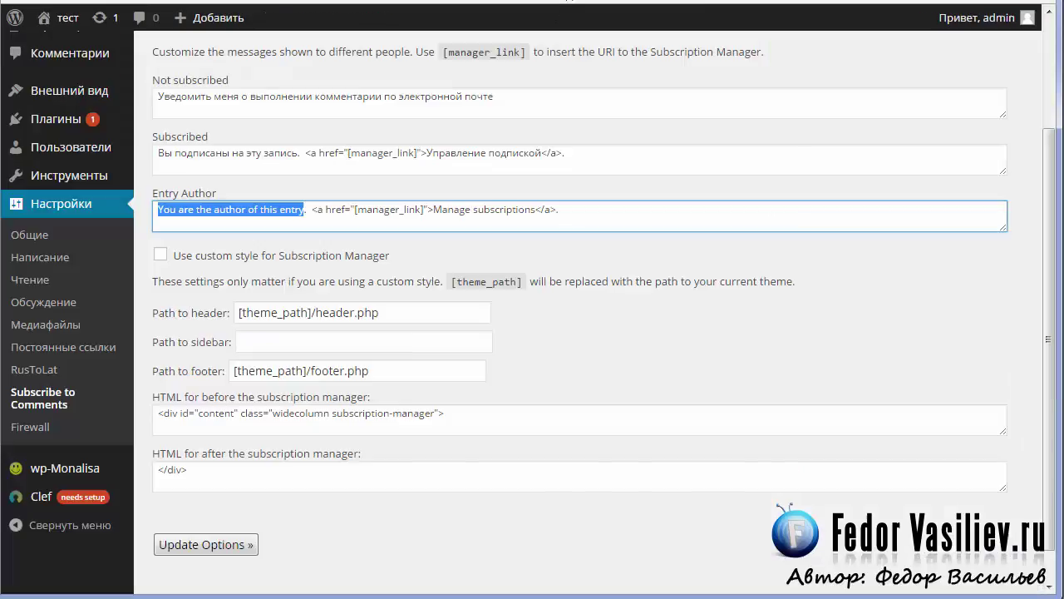
right_click(232, 209)
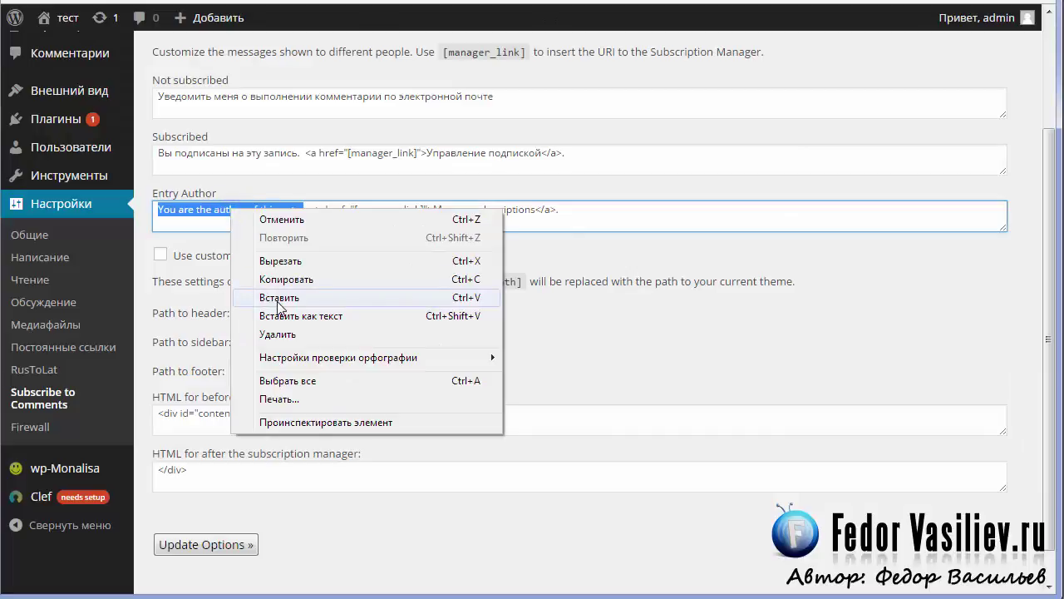
left_click(279, 298)
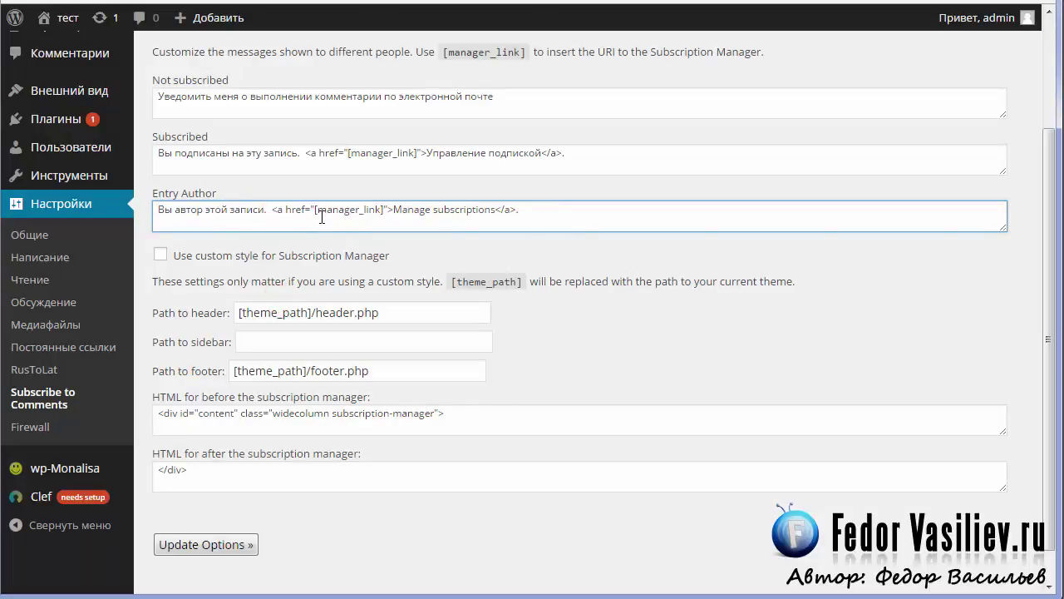
Step: Copy the link text "Manage subscriptions" from the "Entry Author" message and translate it into Russian in Google Translate
left_click_drag(393, 209, 496, 212)
right_click(495, 211)
left_click(444, 275)
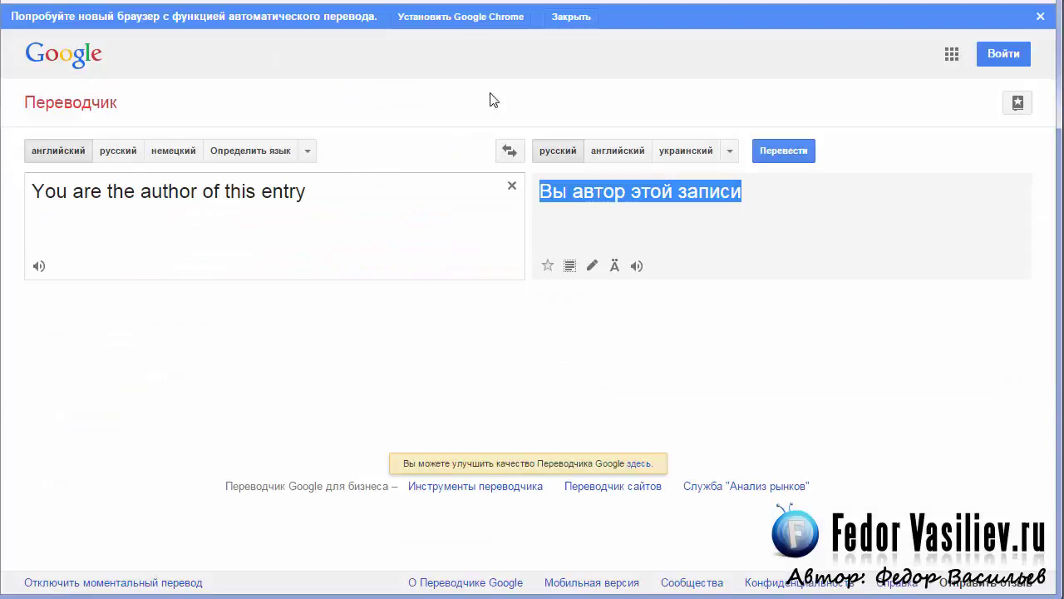
left_click(357, 197)
key("ctrl+a")
key("ctrl+v")
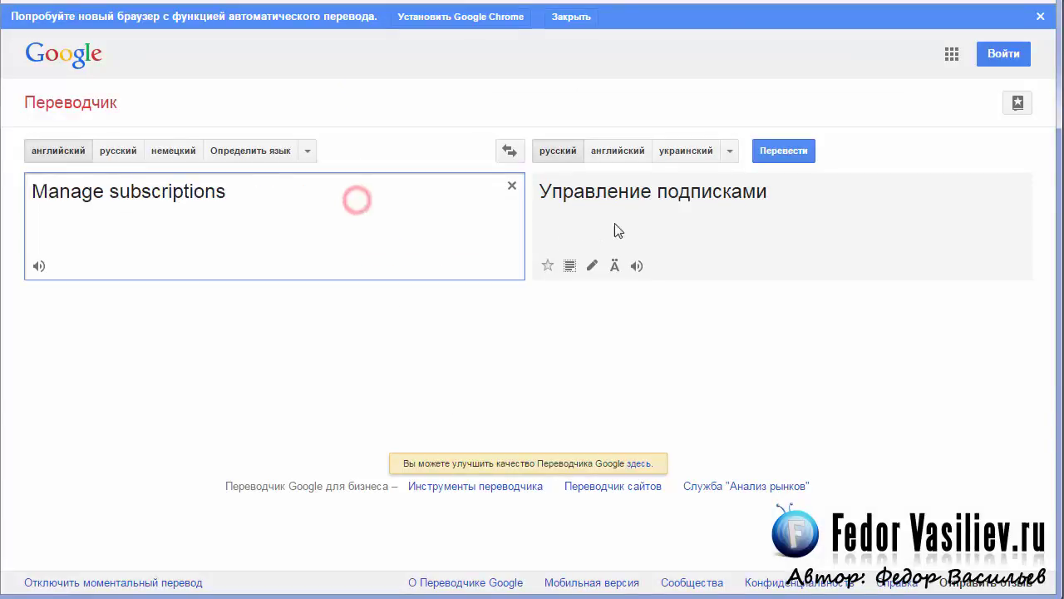
Step: Replace the link text in the plugin's "Entry Author" message with the copied translation "Управление подписками", keeping the link tags
left_click_drag(776, 200, 571, 193)
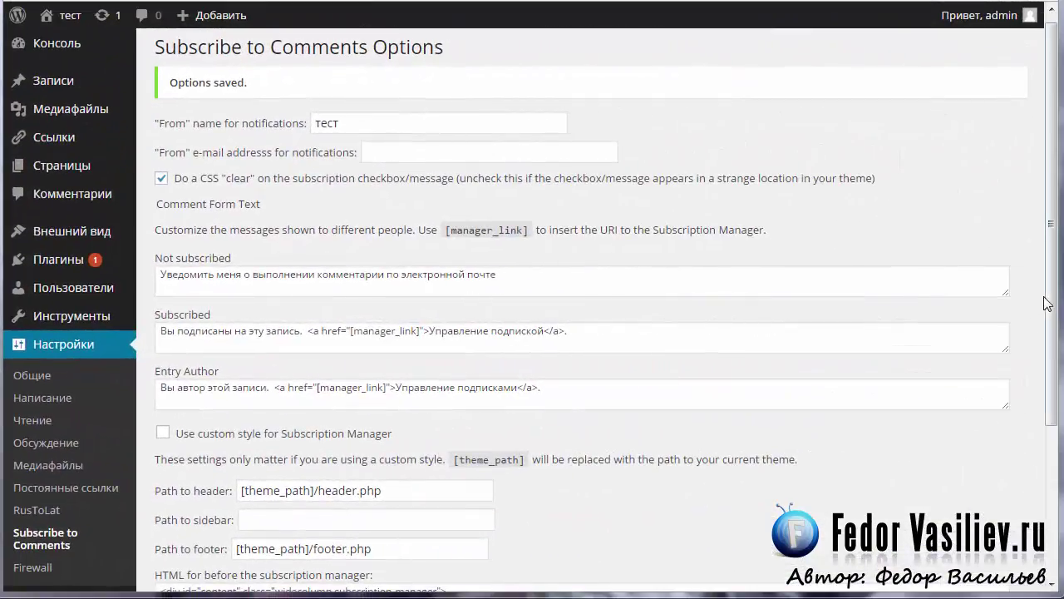
left_click_drag(1051, 289, 1052, 440)
scroll(292, 139, "up", 3)
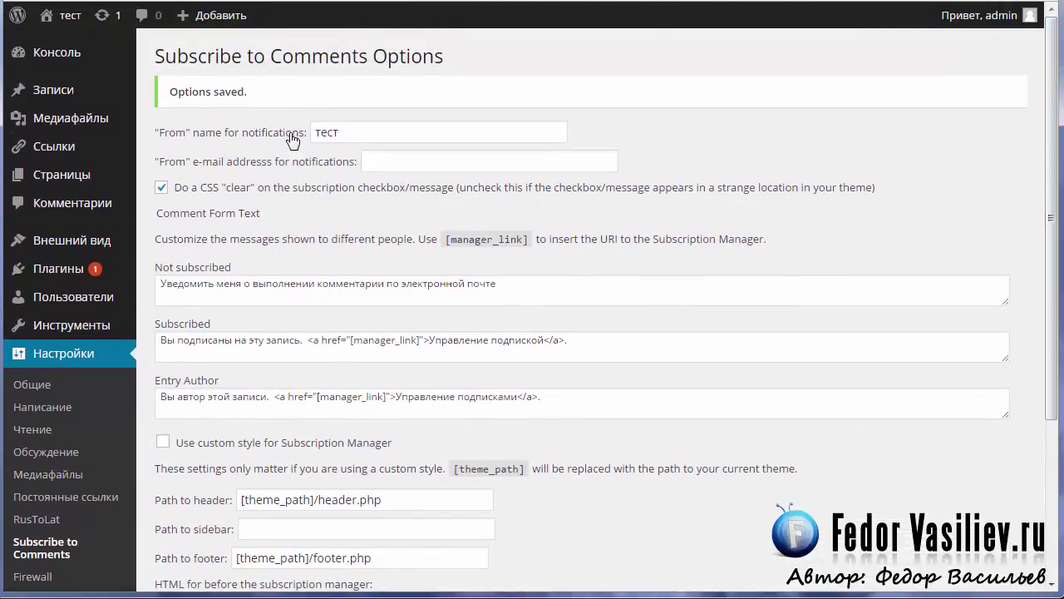
Step: Review the sender name and e-mail fields for notifications, leaving the e-mail empty, and save the Subscribe to Comments options
double_click(360, 130)
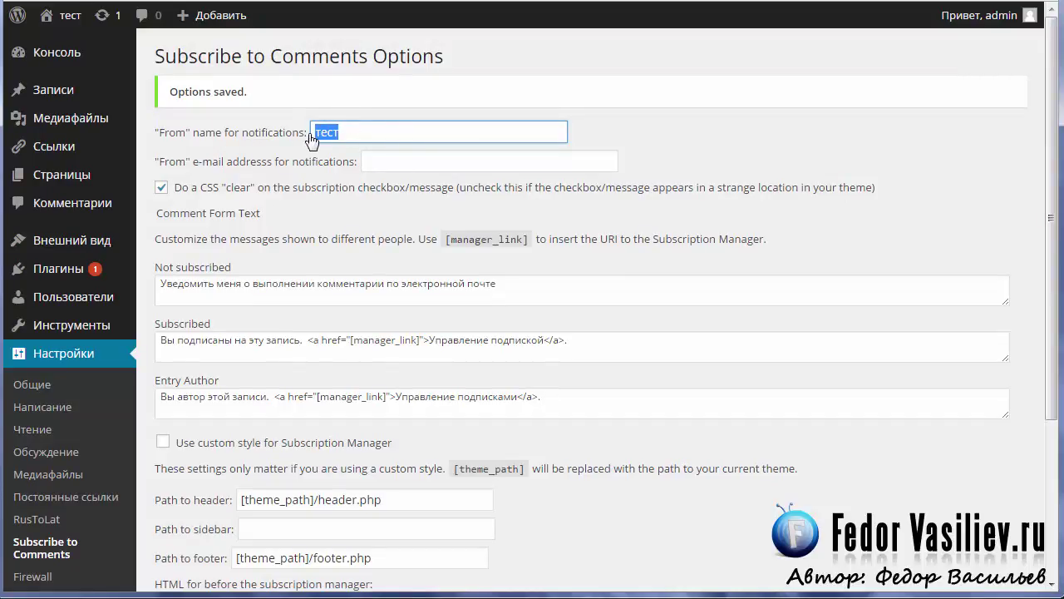
left_click(380, 160)
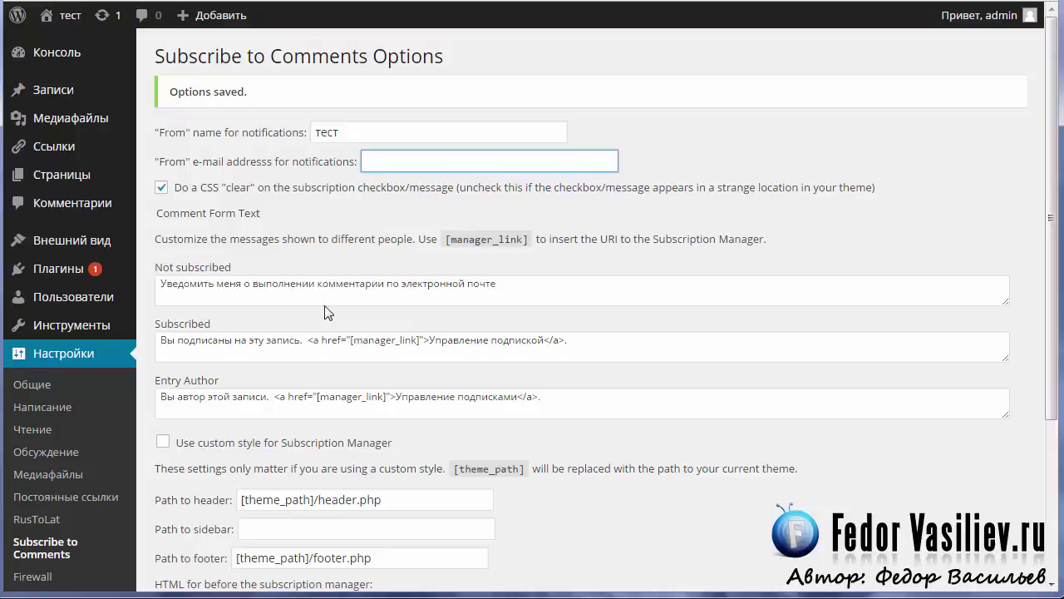
left_click(399, 162)
left_click(503, 161)
left_click(432, 157)
scroll(488, 159, "down", 3)
key("Return")
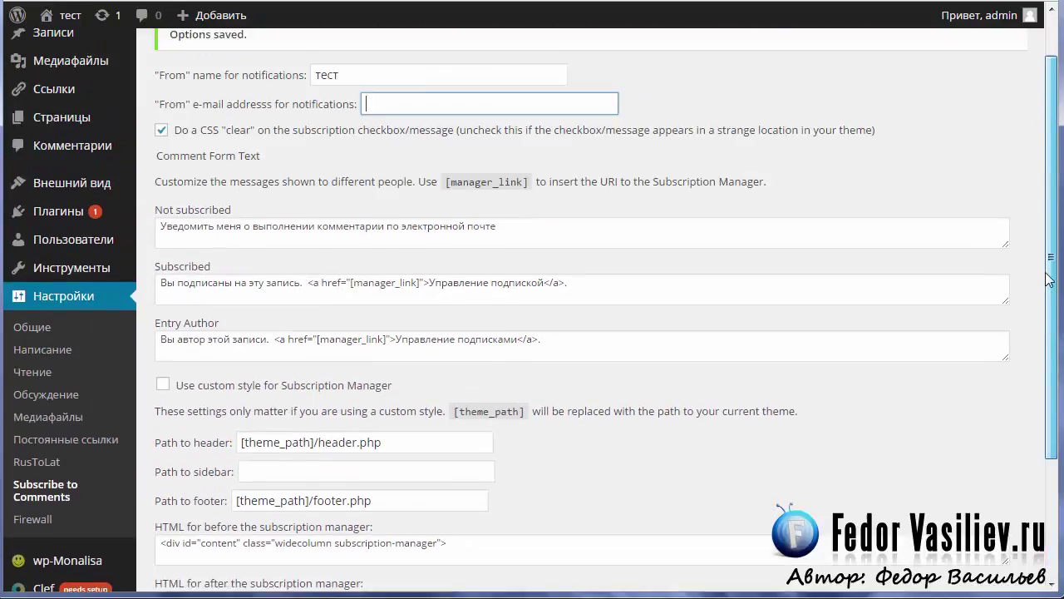
scroll(1039, 239, "up", 1)
scroll(1039, 238, "down", 3)
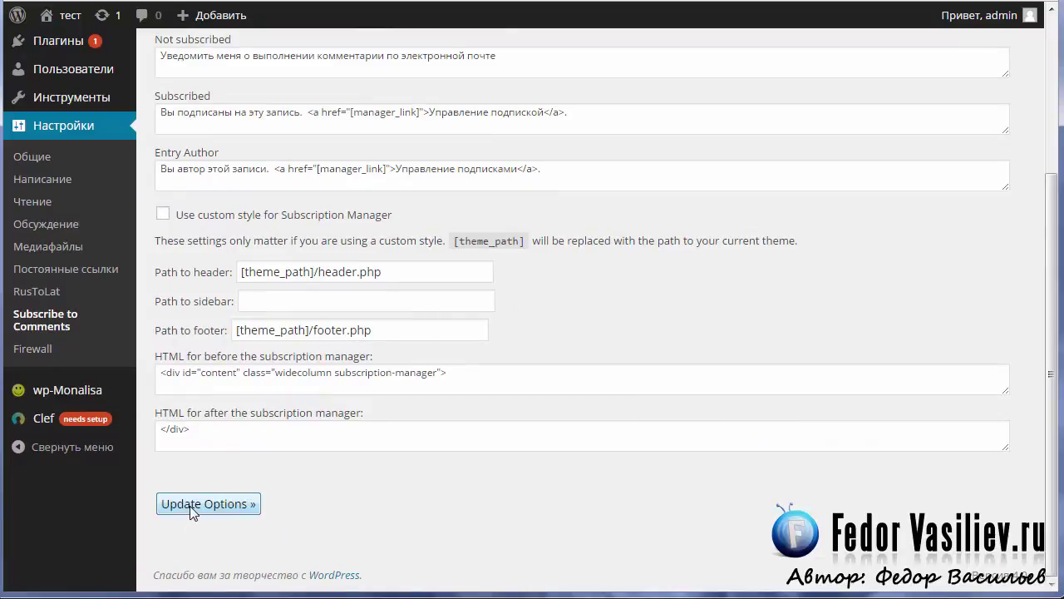
left_click(190, 506)
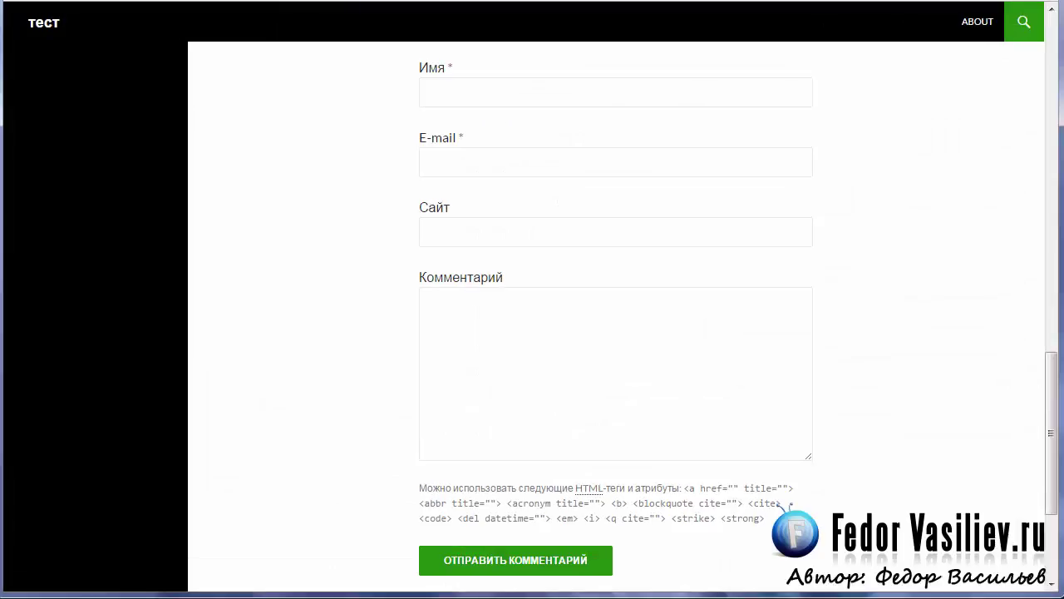
Step: Open the "Hello World!" post on the site while logged in and examine the subscription message below its comment form
scroll(887, 176, "up", 3)
scroll(888, 175, "up", 10)
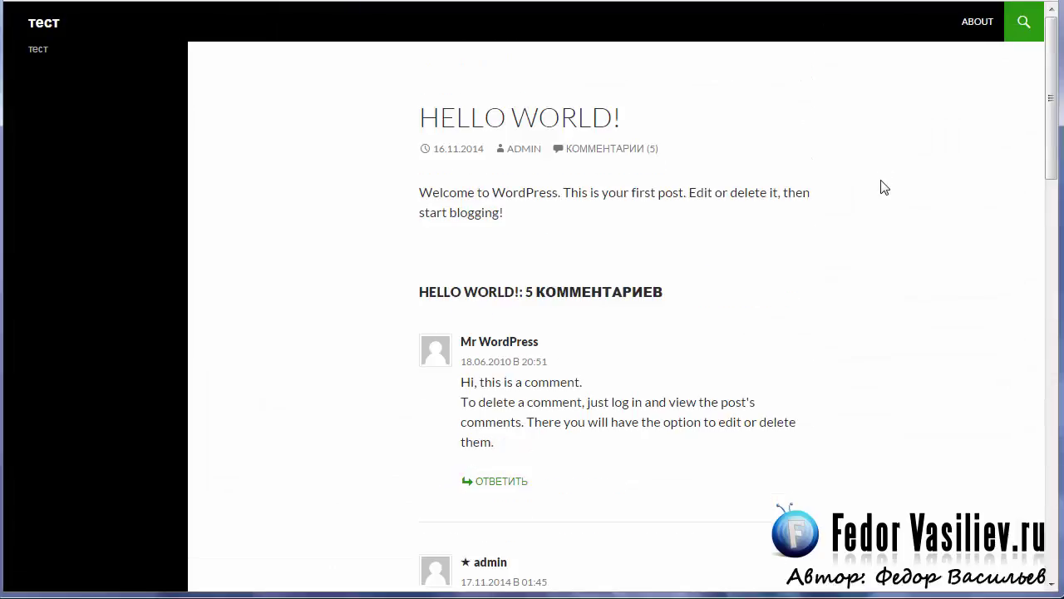
mouse_move(1051, 124)
left_mouse_down()
mouse_move(1056, 249)
mouse_move(1052, 125)
left_mouse_up()
left_click(38, 23)
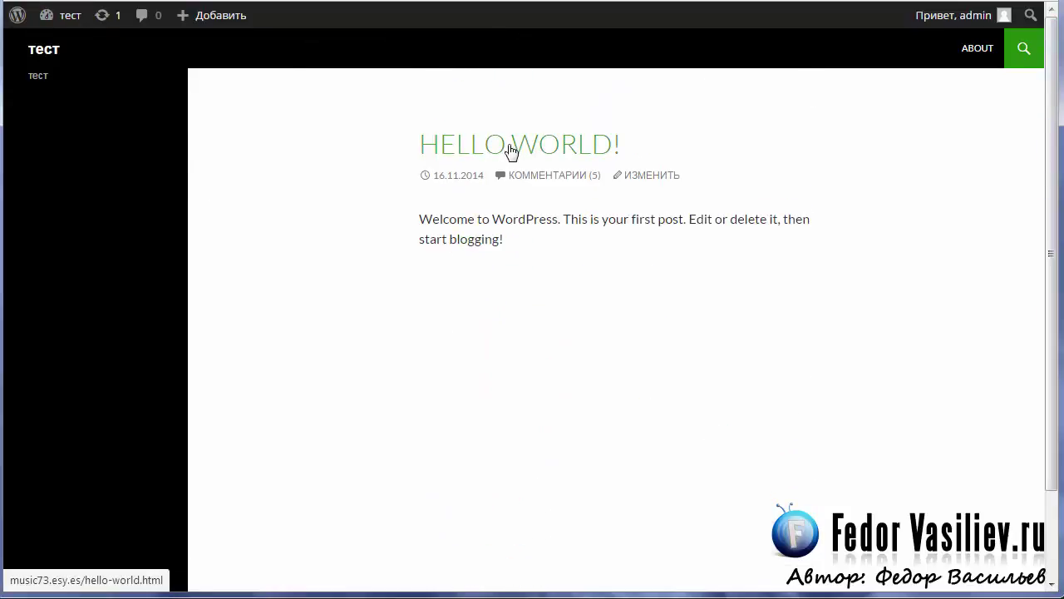
left_click(506, 146)
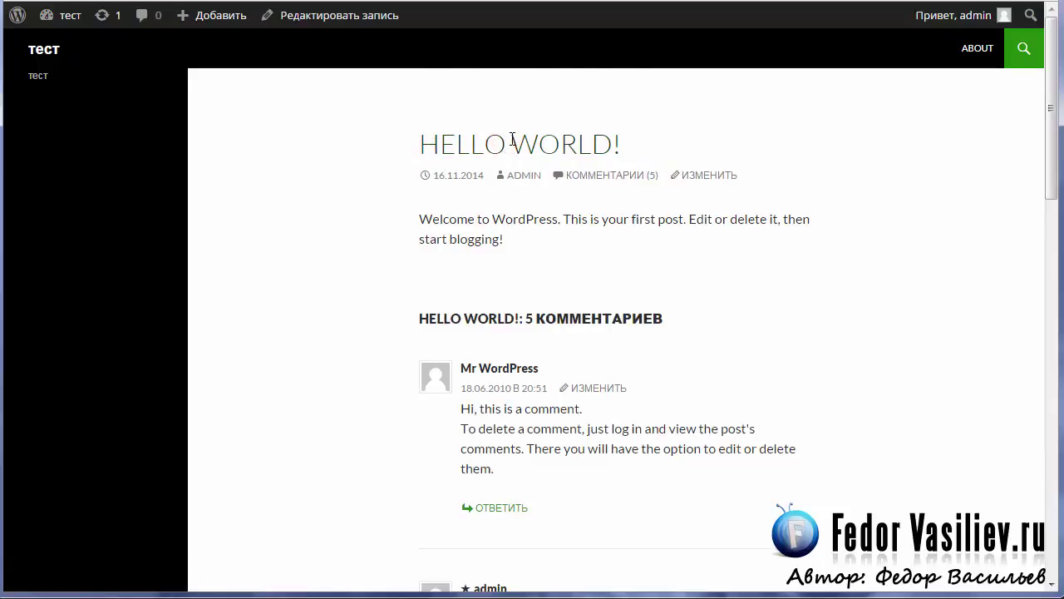
scroll(505, 146, "down", 20)
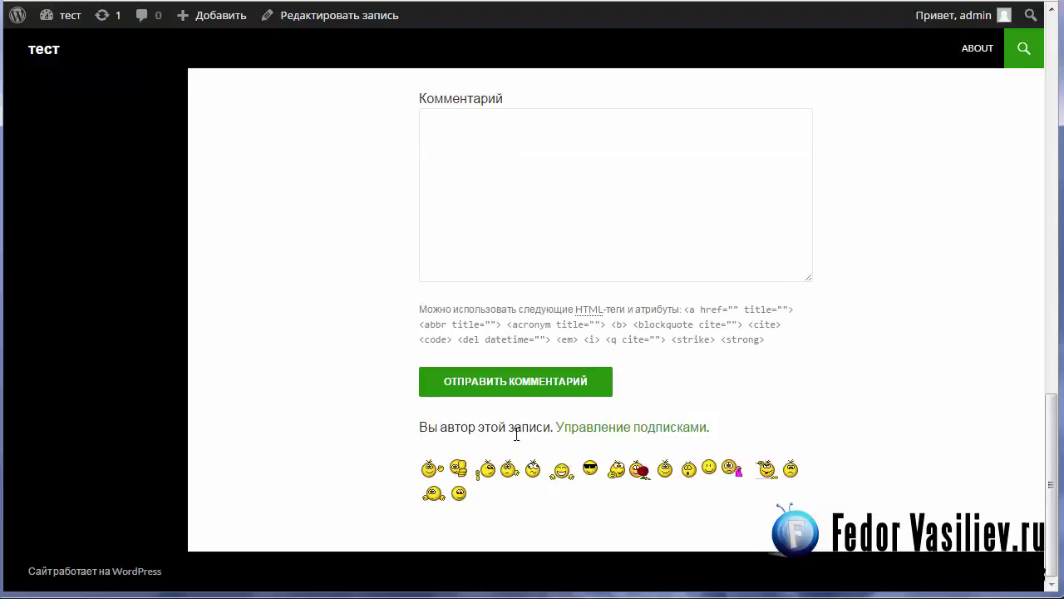
left_click_drag(736, 425, 404, 434)
left_click(386, 423)
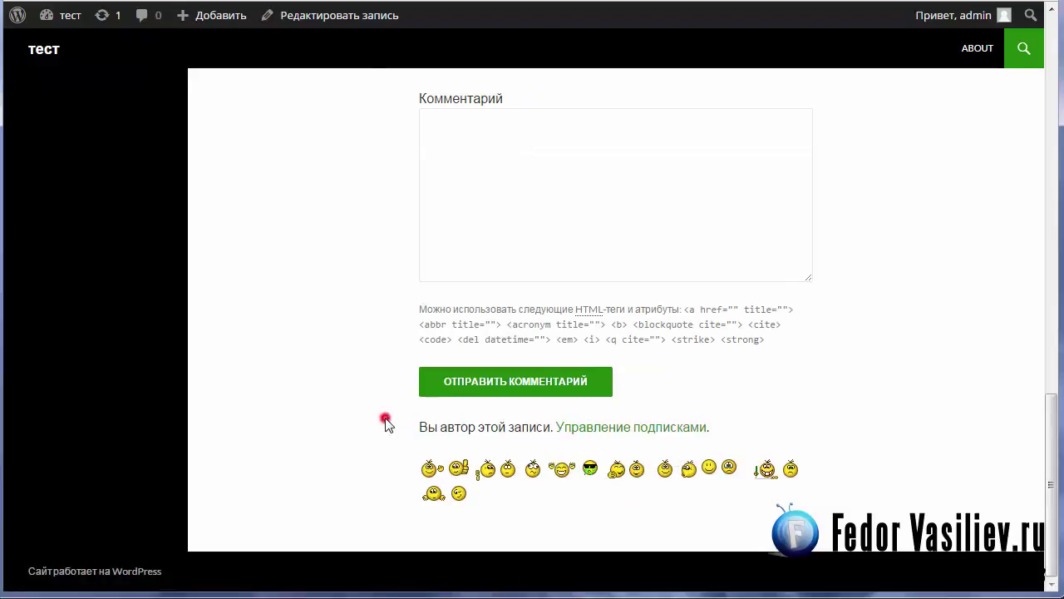
Step: Log out of the admin account and return to the site's home page as a visitor
mouse_move(977, 21)
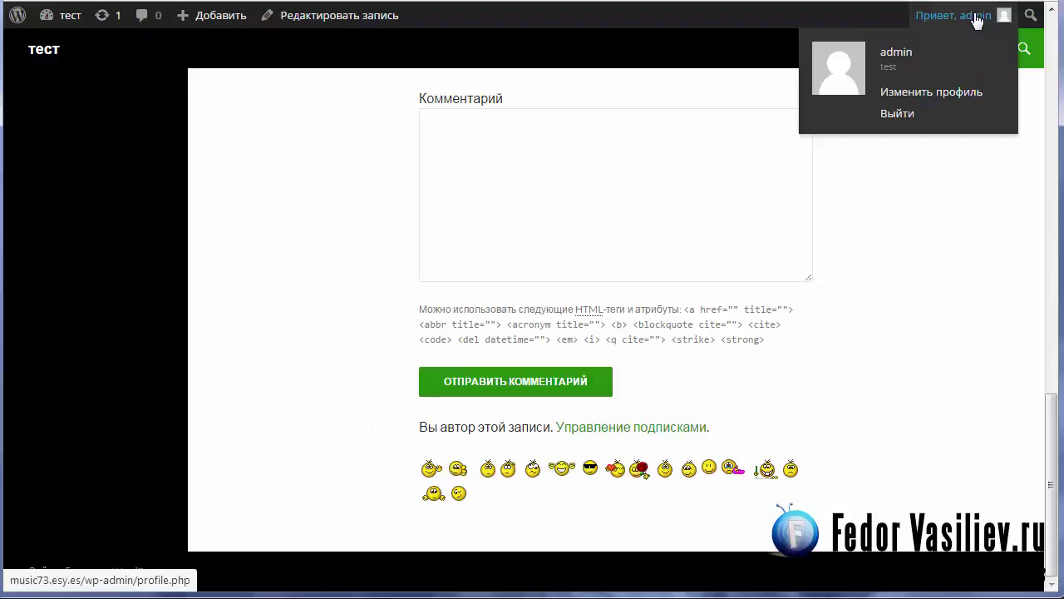
left_click(894, 122)
left_click(556, 3)
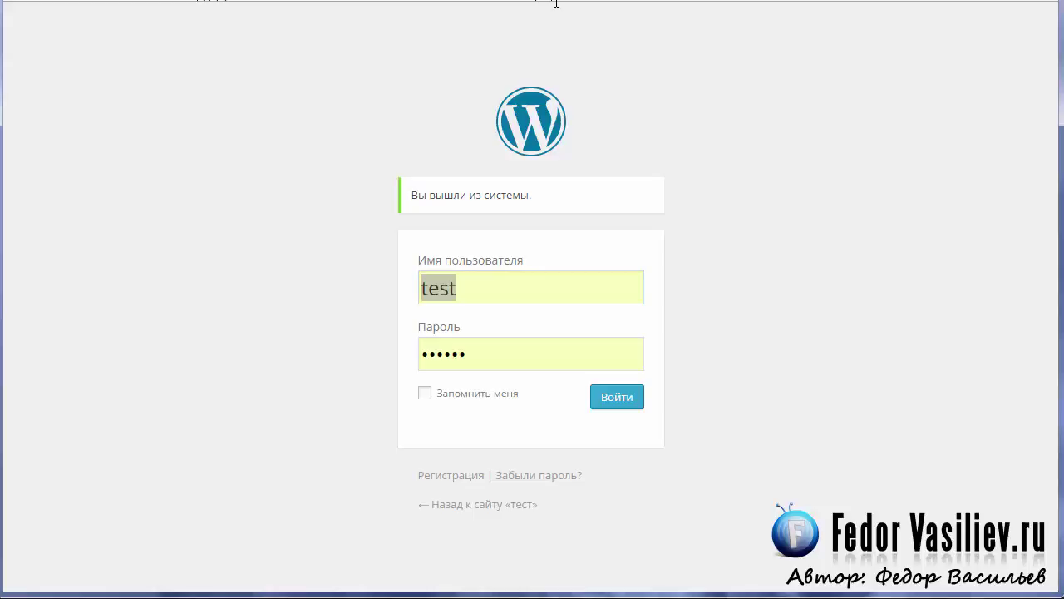
left_click(556, 3)
key("Return")
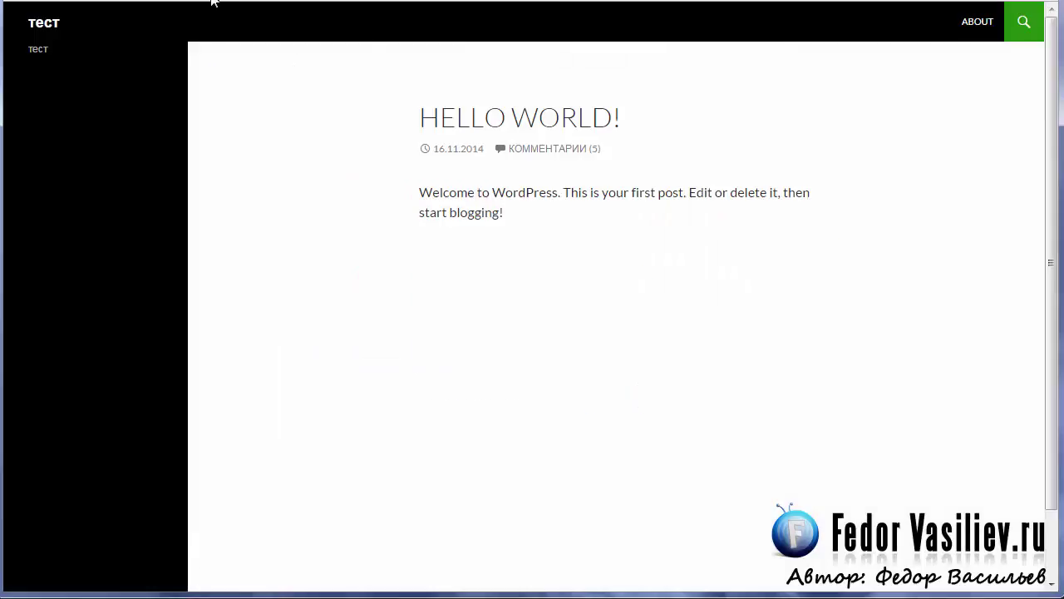
Step: Open the "Hello World!" post as a visitor and enable e-mail notification of comments below the comment form
left_click(524, 122)
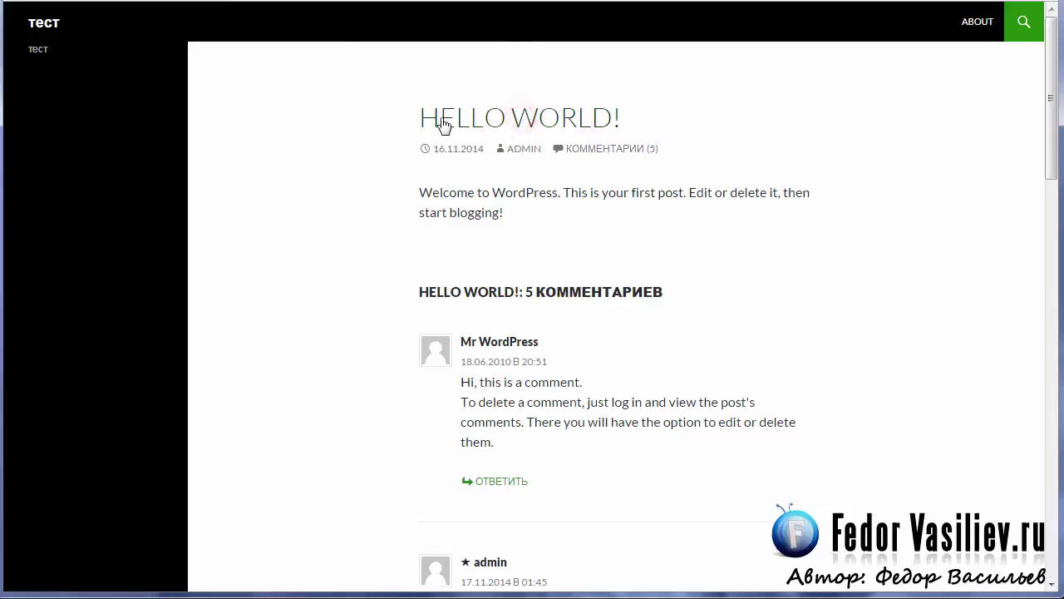
scroll(618, 183, "down", 10)
scroll(618, 183, "down", 6)
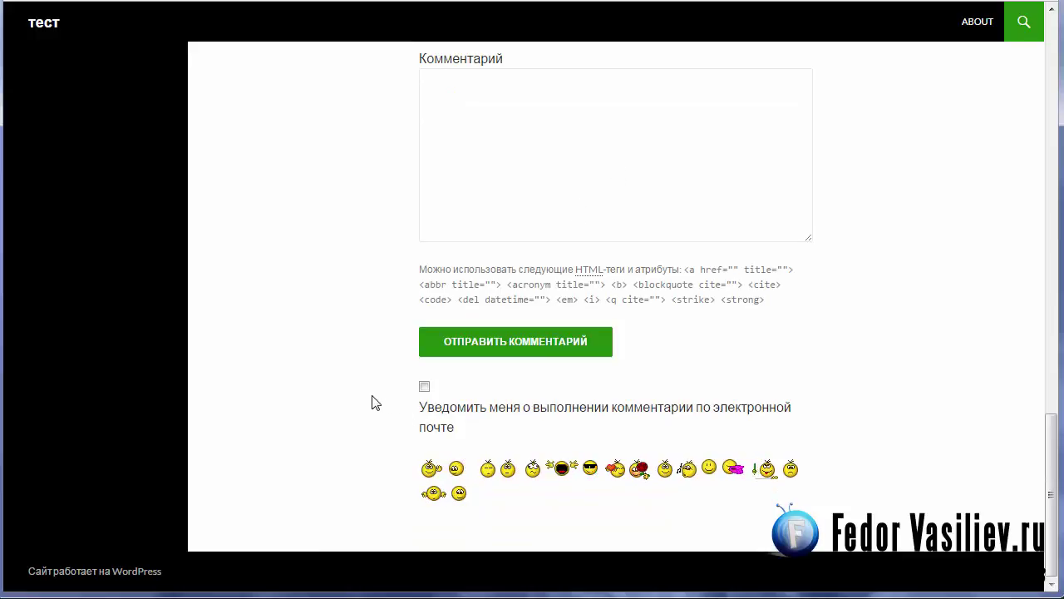
mouse_move(1051, 470)
left_mouse_down()
mouse_move(1028, 349)
mouse_move(1049, 482)
mouse_move(1040, 340)
mouse_move(1040, 471)
left_mouse_up()
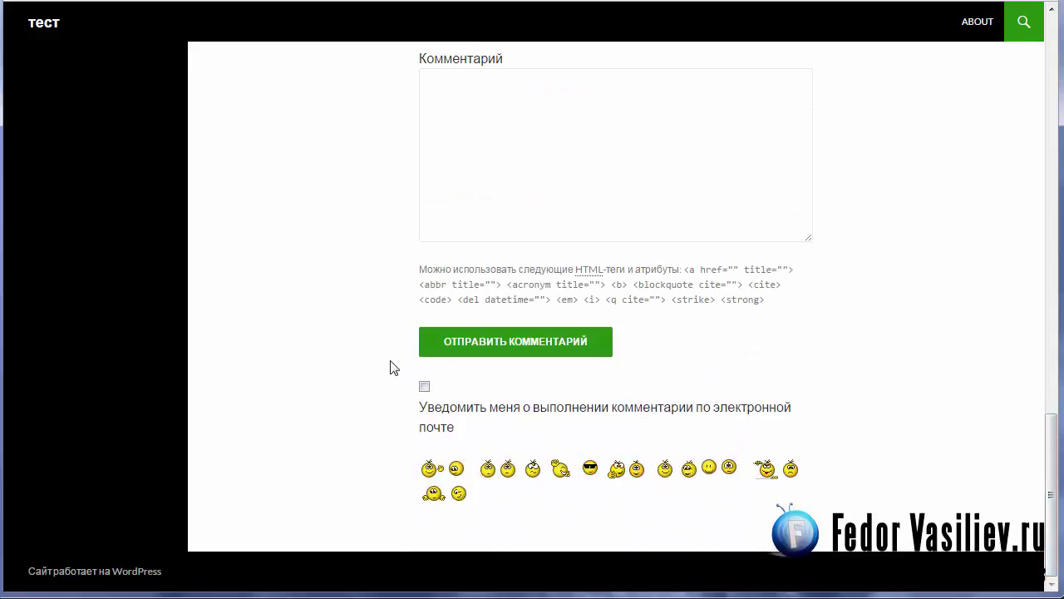
scroll(392, 368, "up", 3)
left_click(475, 373)
scroll(476, 373, "down", 3)
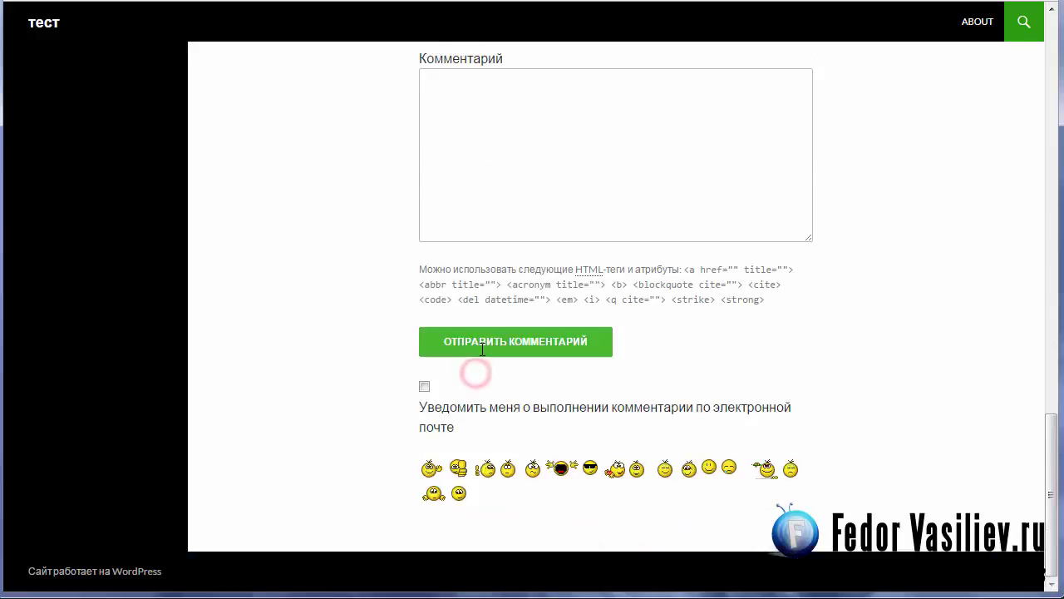
left_click(424, 386)
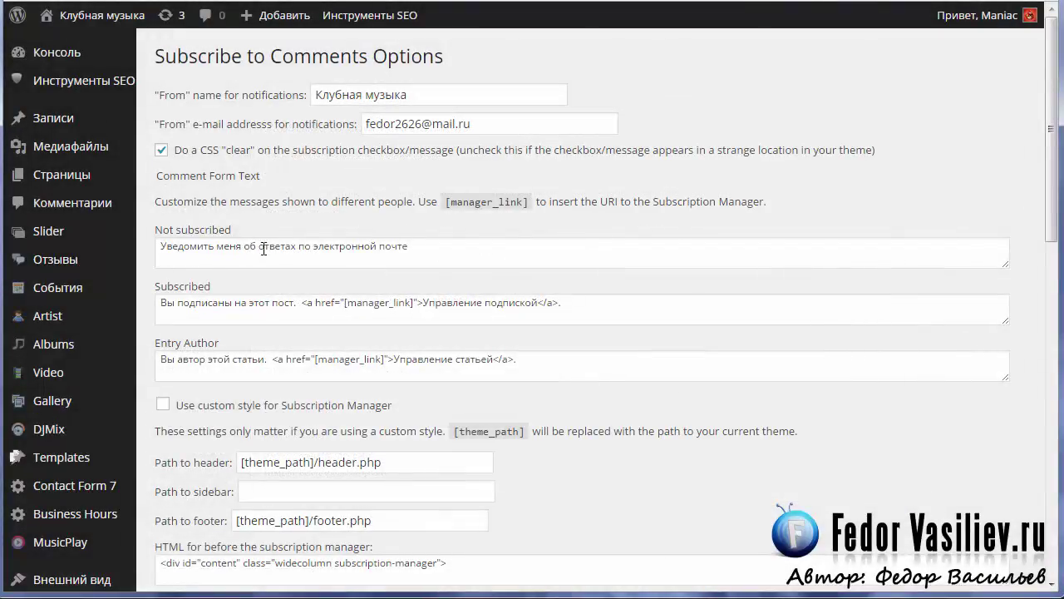
Step: Compare the "Not subscribed" message in the "Клубная музыка" site's plugin settings with the notification option on the test site's comment form
left_click_drag(413, 247, 161, 247)
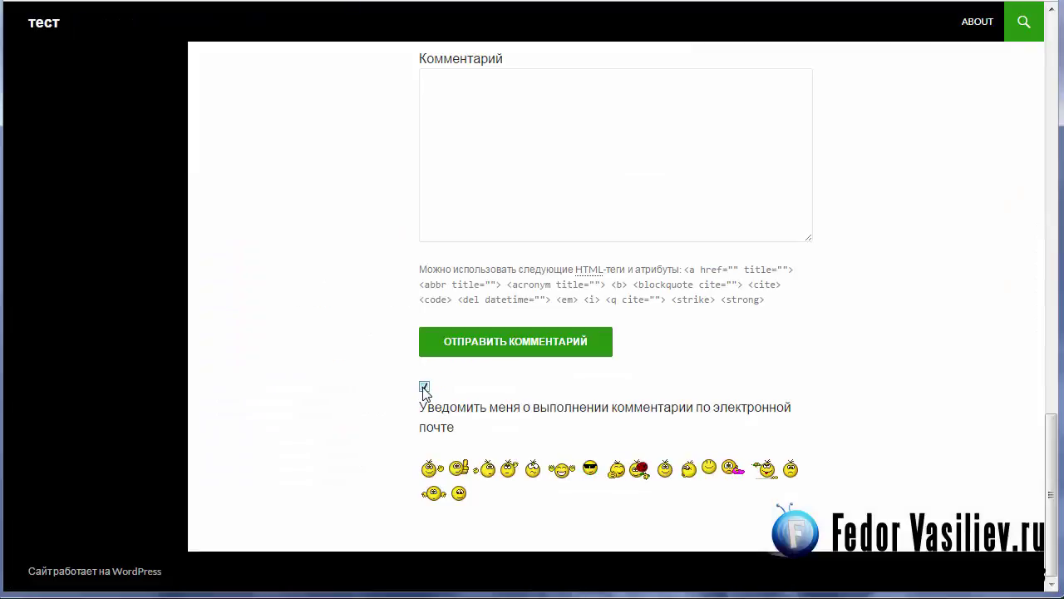
scroll(442, 371, "up", 2)
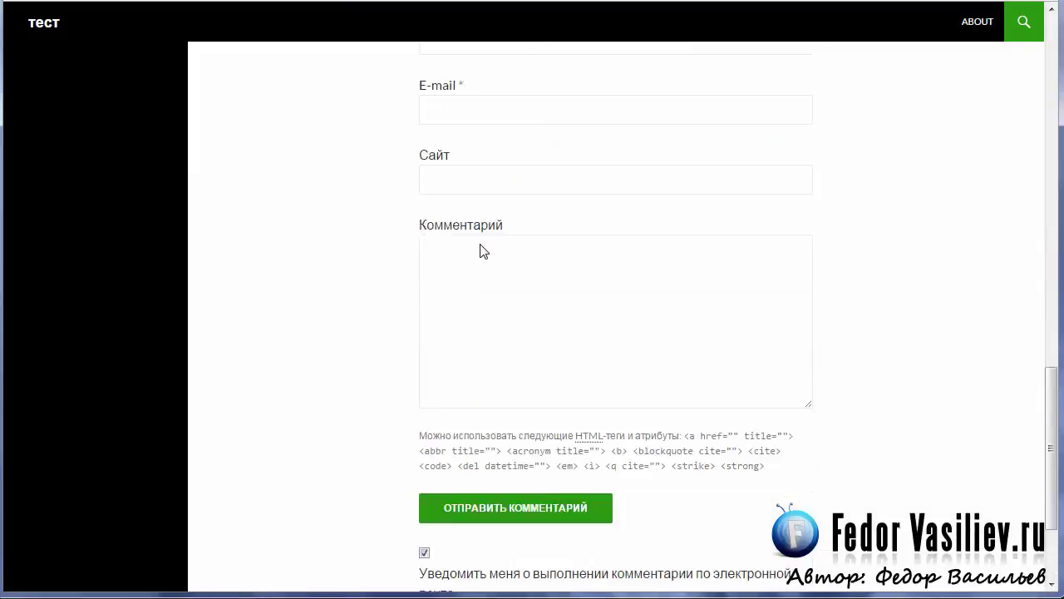
scroll(482, 250, "down", 2)
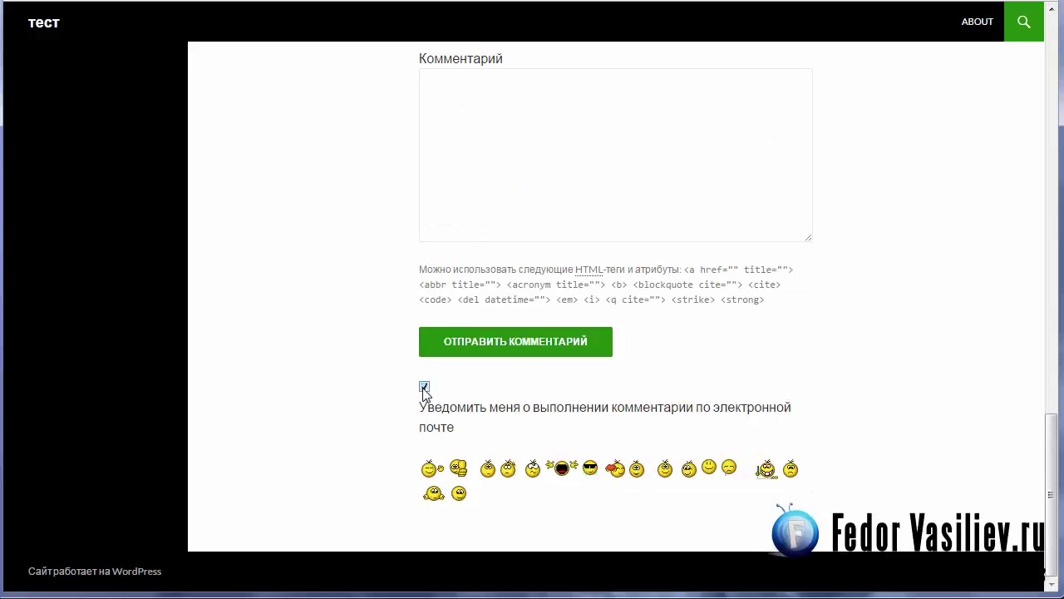
scroll(499, 374, "up", 3)
left_click(499, 366)
scroll(480, 266, "up", 2)
scroll(482, 266, "down", 3)
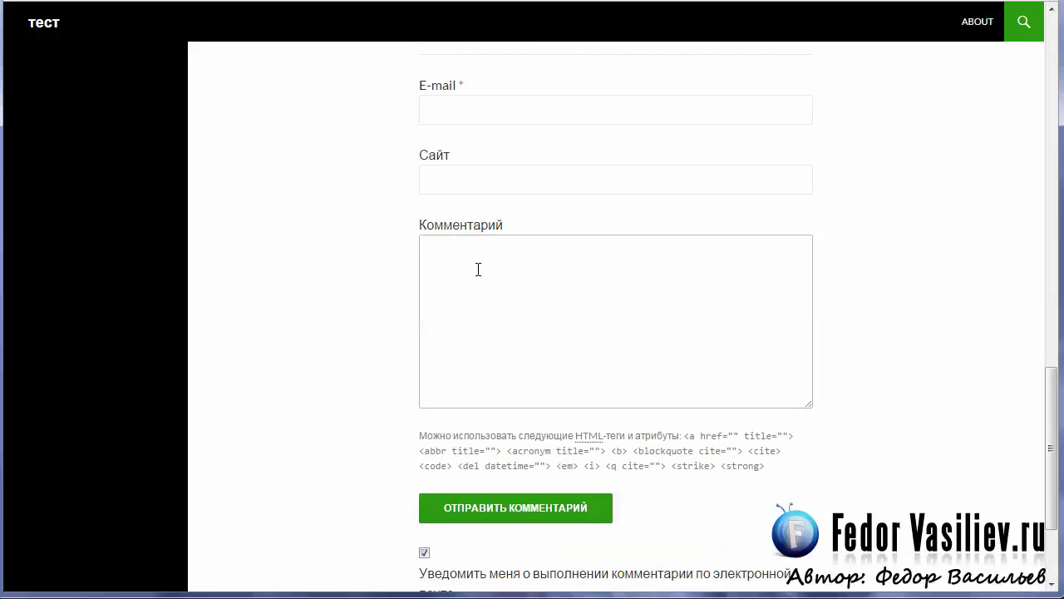
scroll(551, 256, "down", 3)
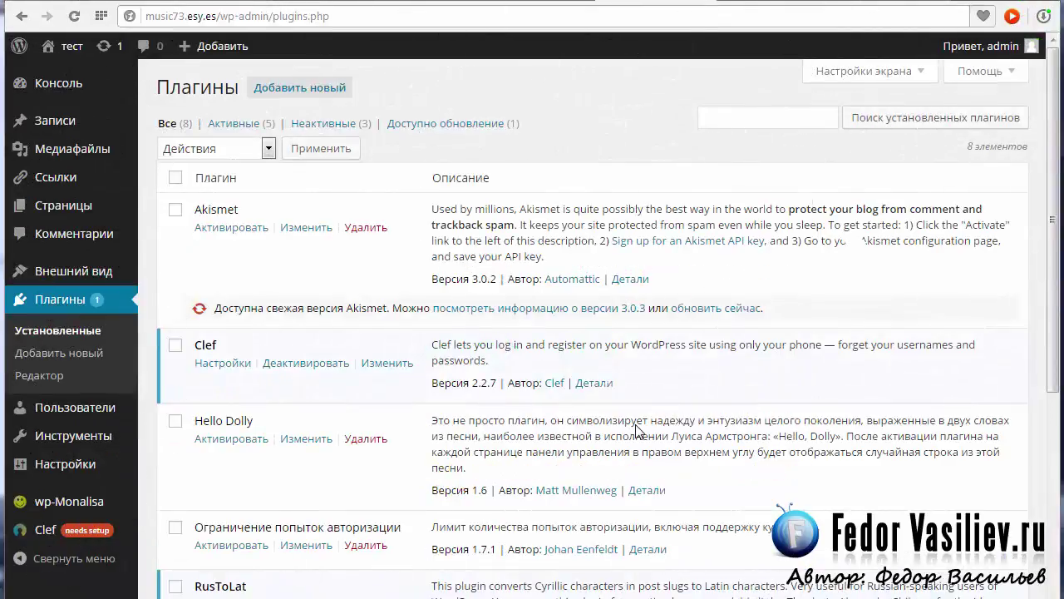
Step: Open the page for adding new plugins and copy the name "Hyper Cache" from the plugin list in Notepad
left_click(58, 353)
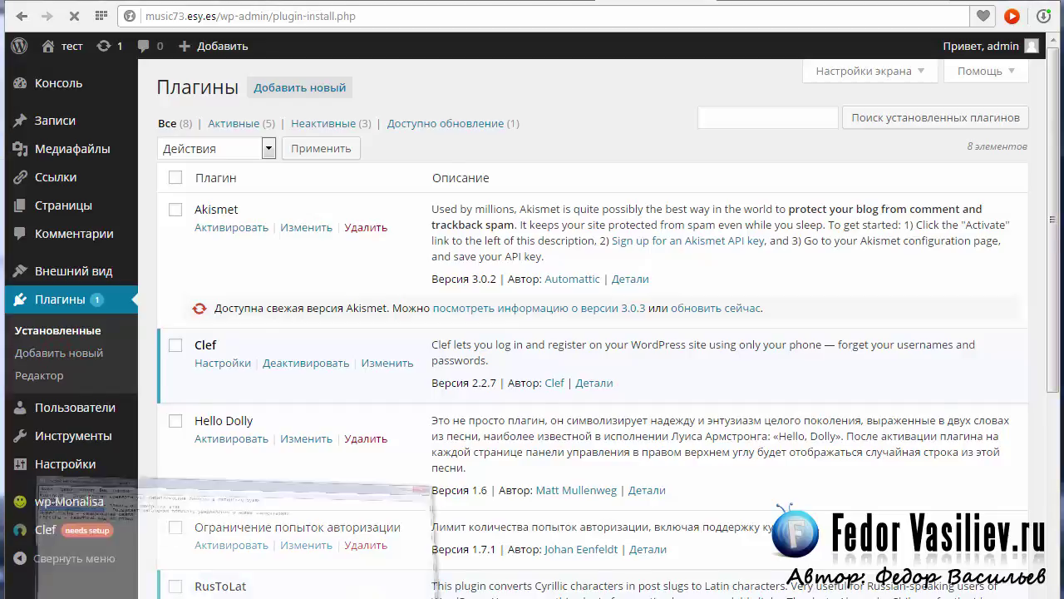
key("alt+Tab")
left_click_drag(97, 94, 177, 94)
right_click(120, 95)
left_click(166, 150)
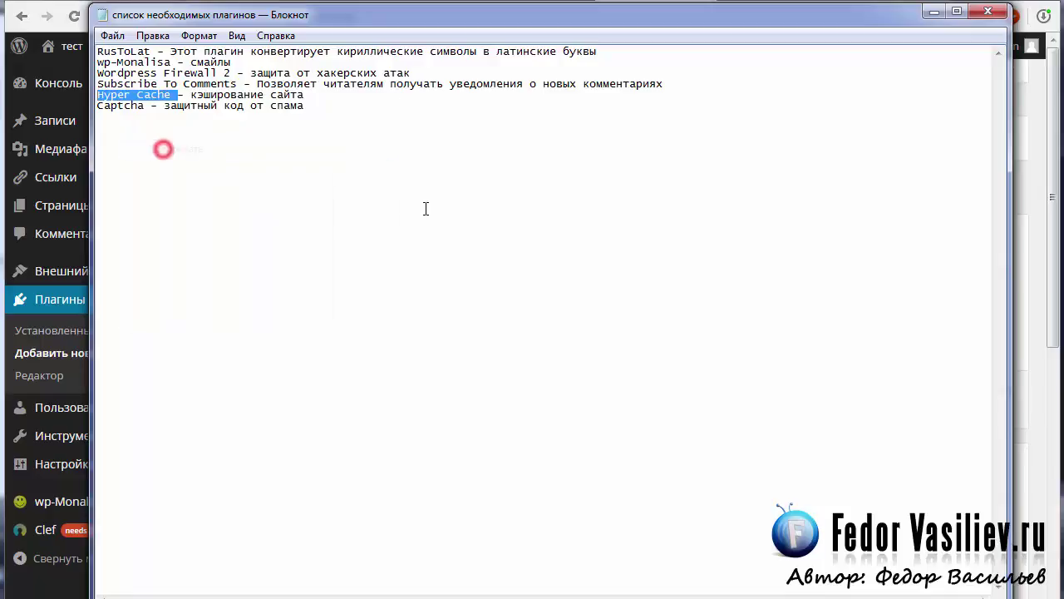
left_click(934, 11)
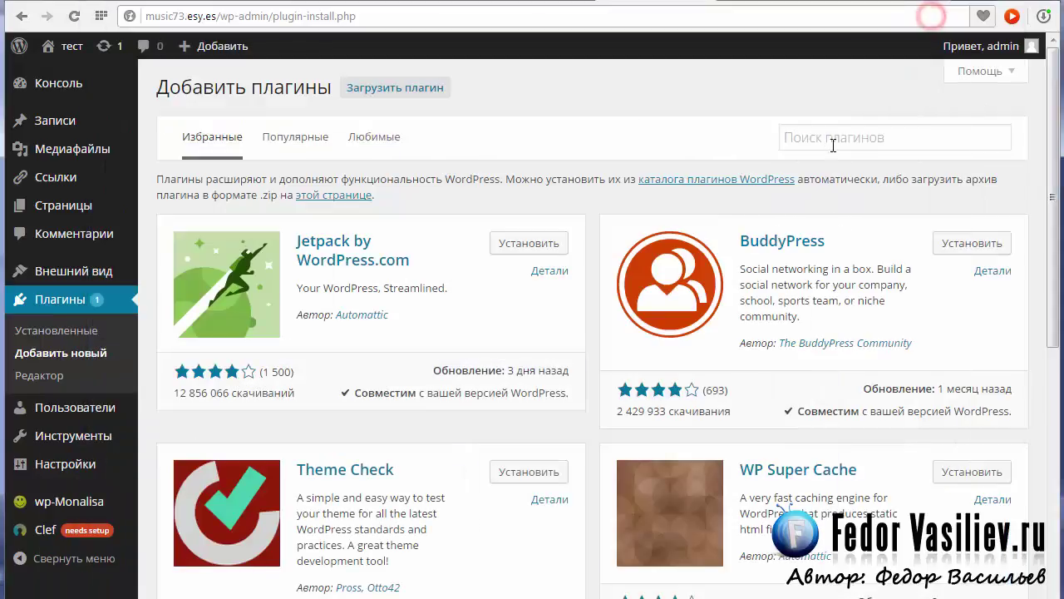
Step: Search the plugin directory for the copied name "Hyper Cache" and install the Hyper Cache plugin
right_click(832, 138)
left_click(869, 227)
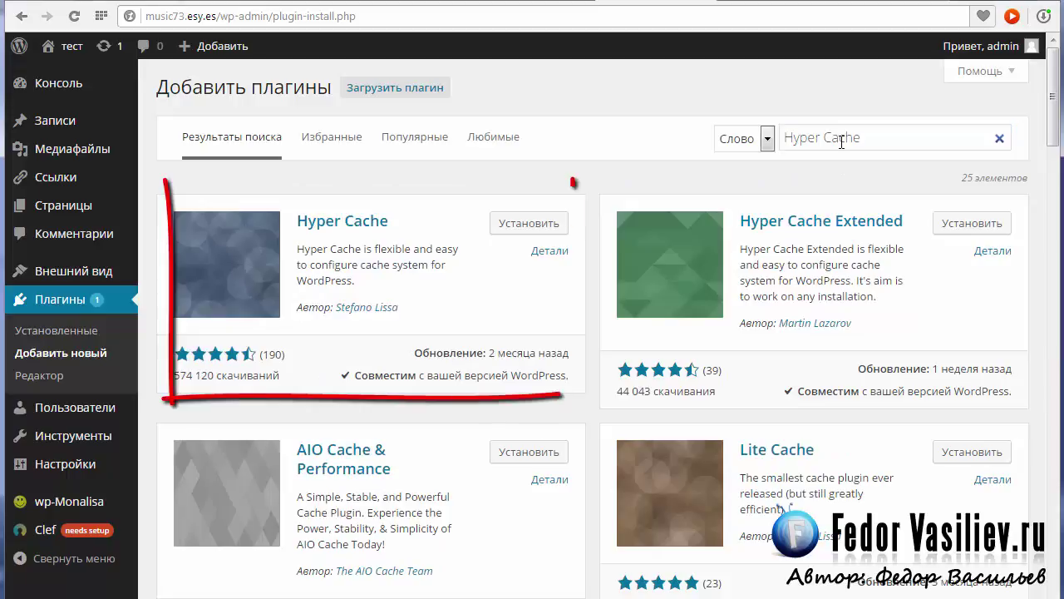
left_click(512, 225)
left_click(577, 115)
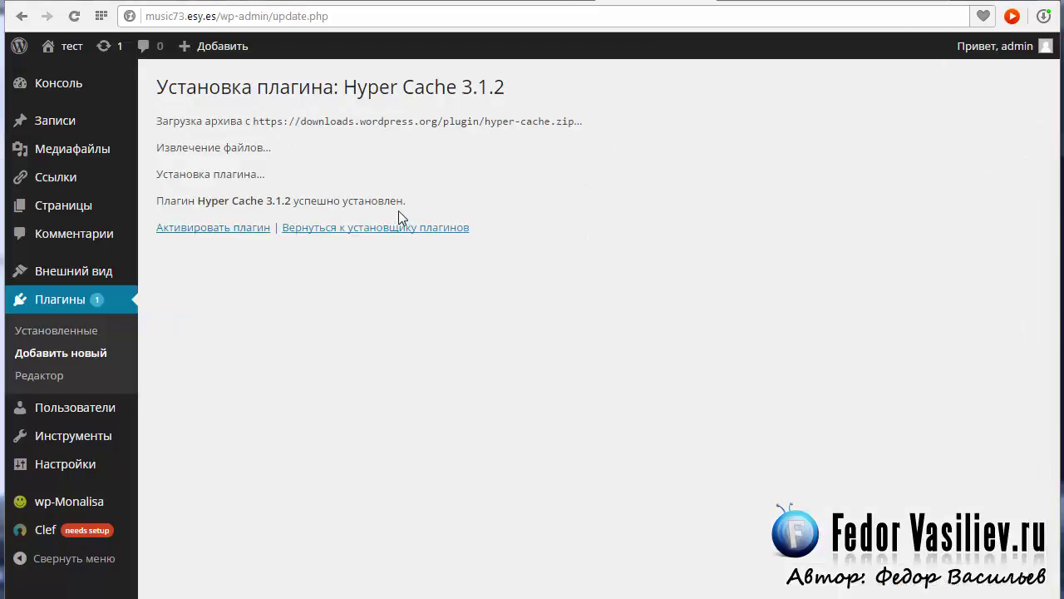
Step: Activate the installed Hyper Cache plugin and open its settings page
left_click_drag(425, 201, 307, 210)
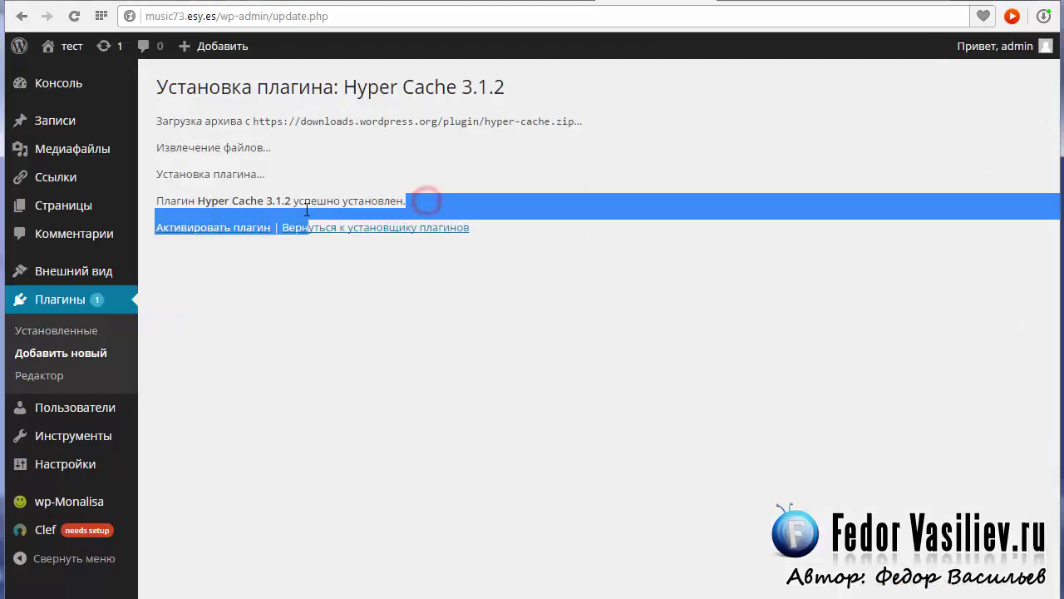
left_click_drag(420, 200, 347, 202)
left_click(284, 260)
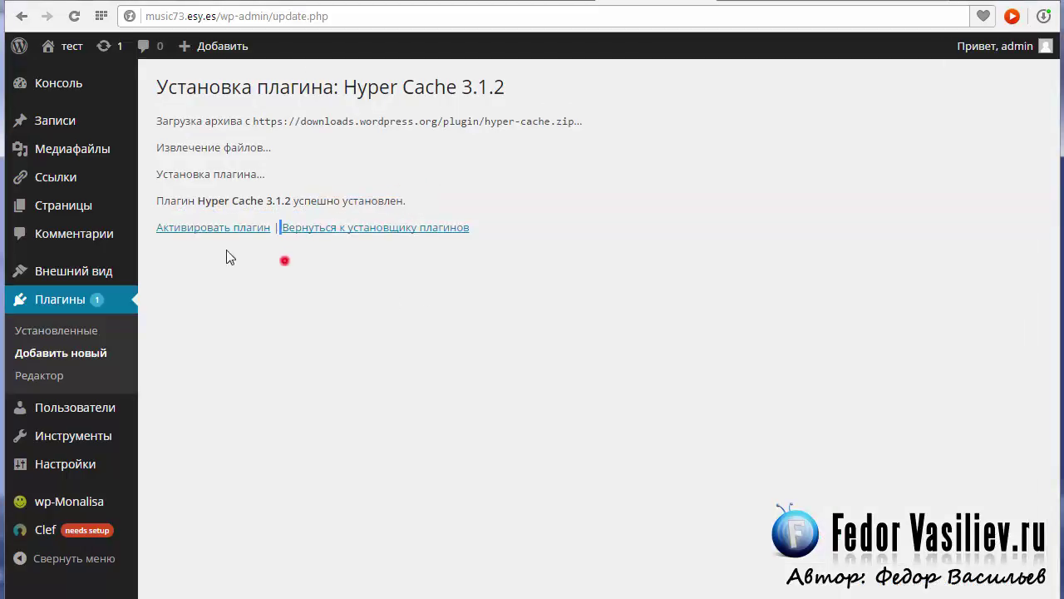
left_click(190, 228)
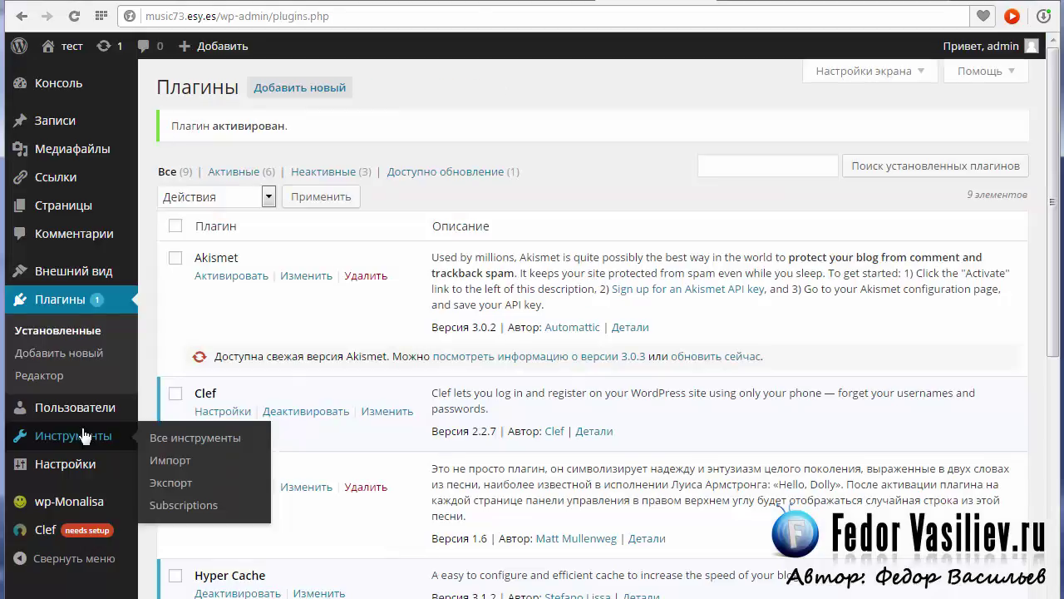
mouse_move(84, 413)
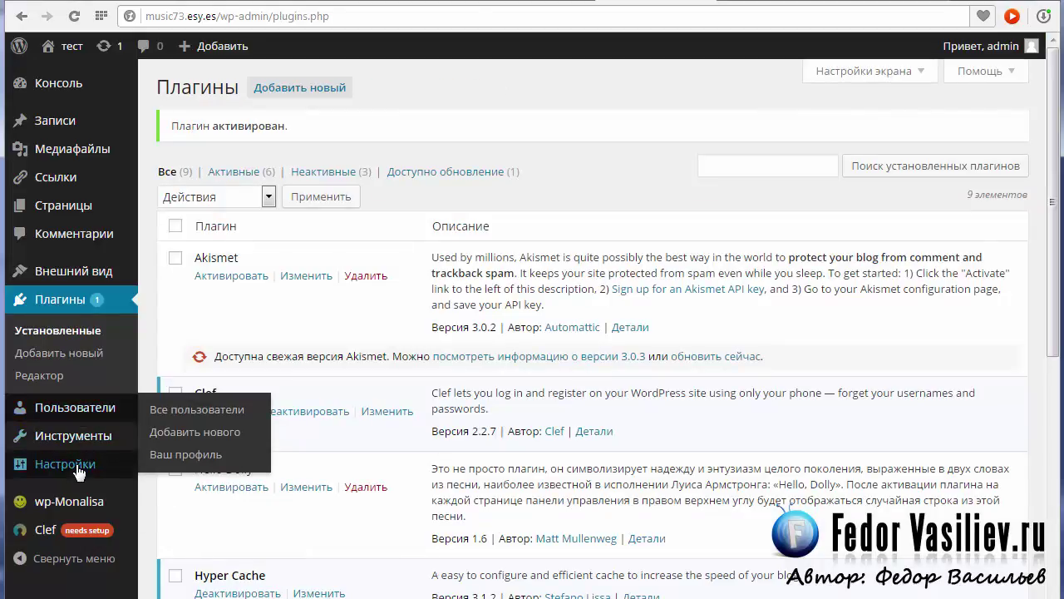
mouse_move(79, 468)
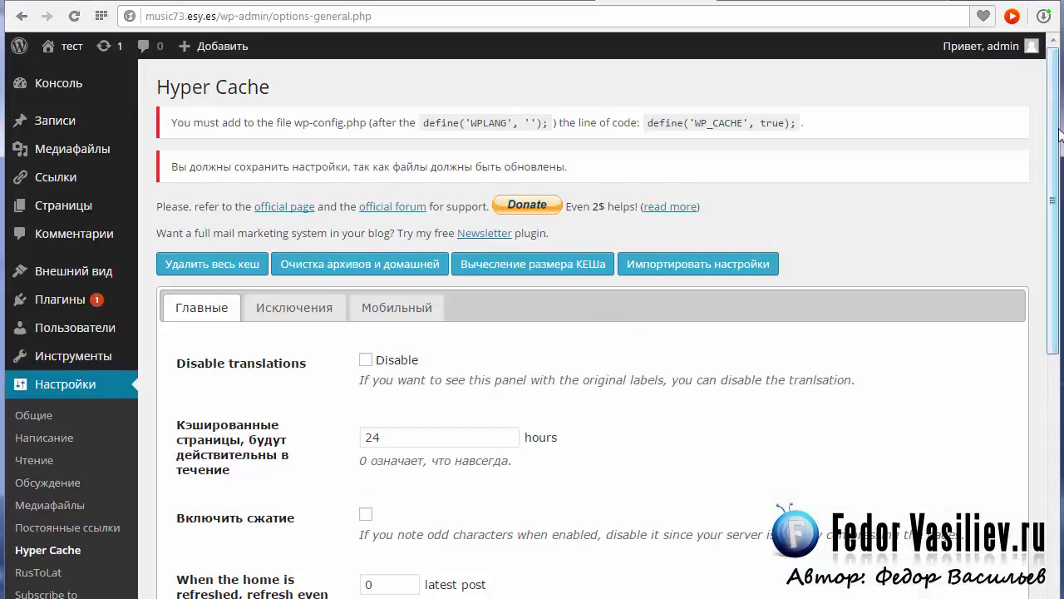
Step: Look over the Hyper Cache settings page and copy the name "Captcha" from the plugin list in Notepad
left_click_drag(1058, 135, 1046, 407)
scroll(1046, 408, "up", 6)
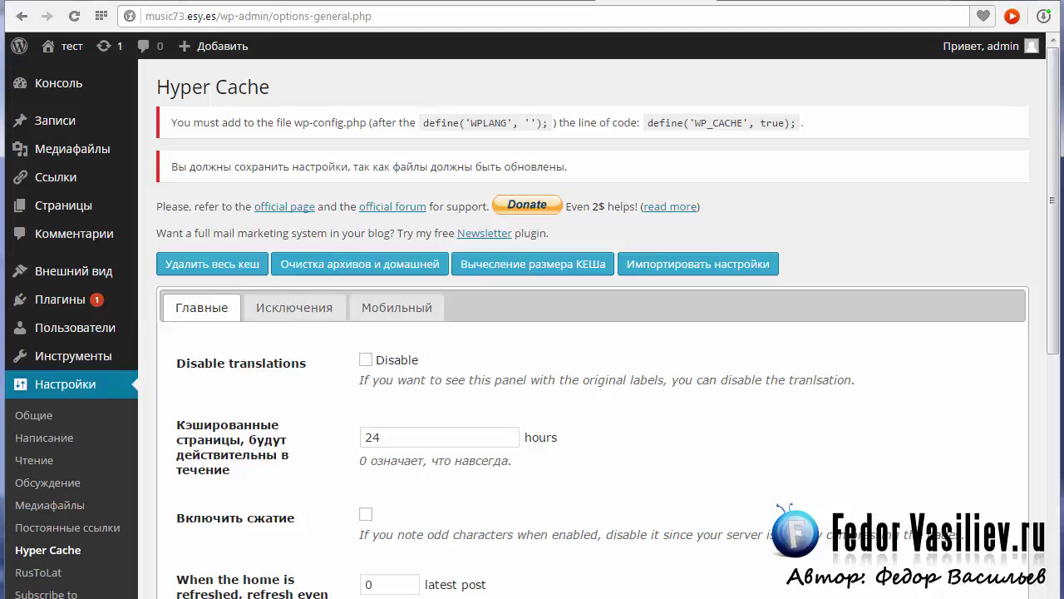
key("alt+Tab")
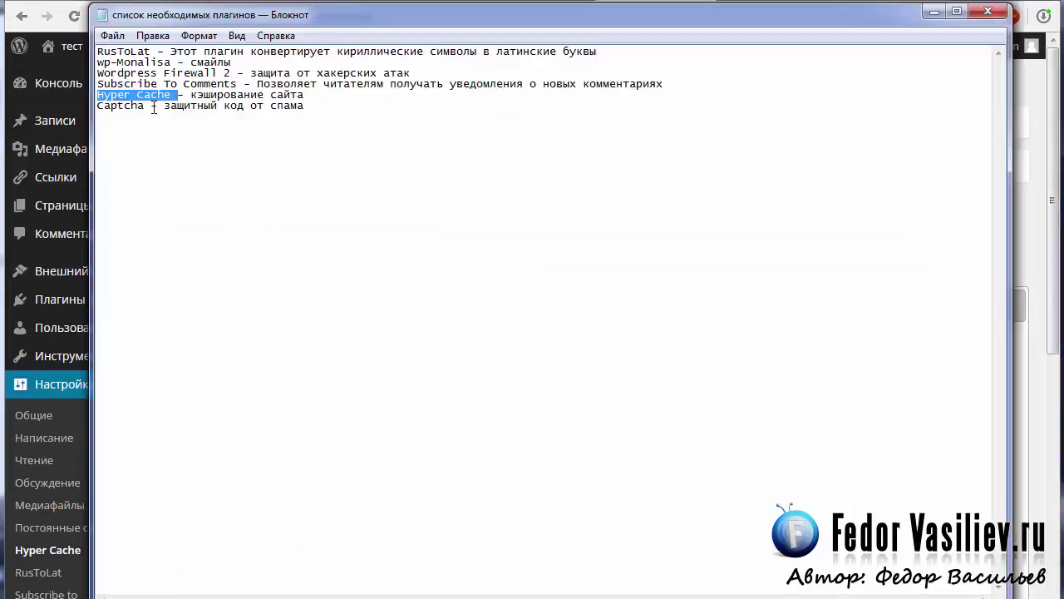
double_click(124, 106)
left_click(935, 11)
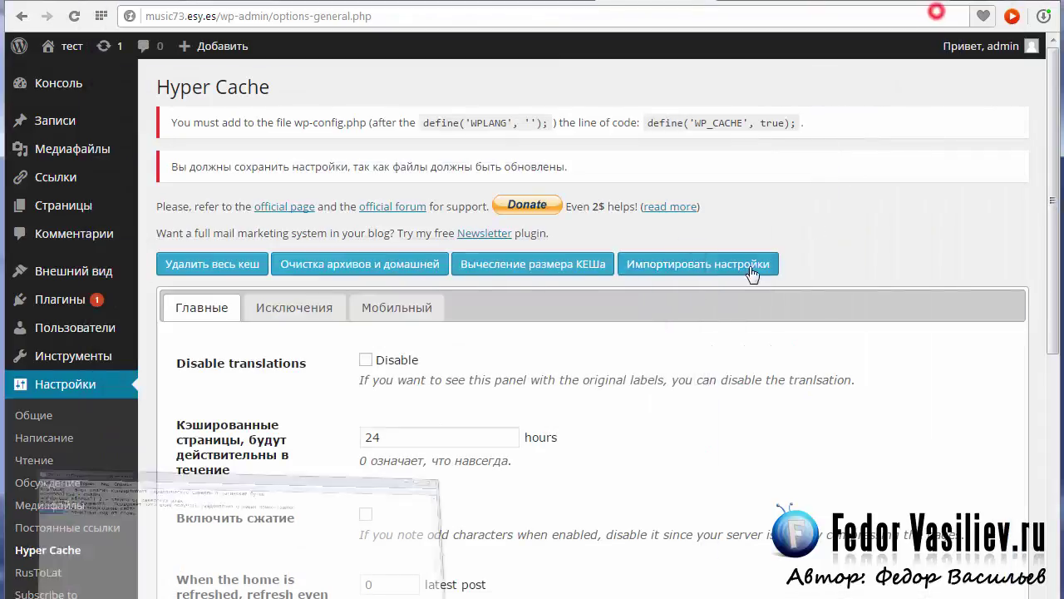
Step: Search the plugin directory for the copied name "Captcha", and install and activate the Captcha plugin by BestWebSoft
mouse_move(83, 301)
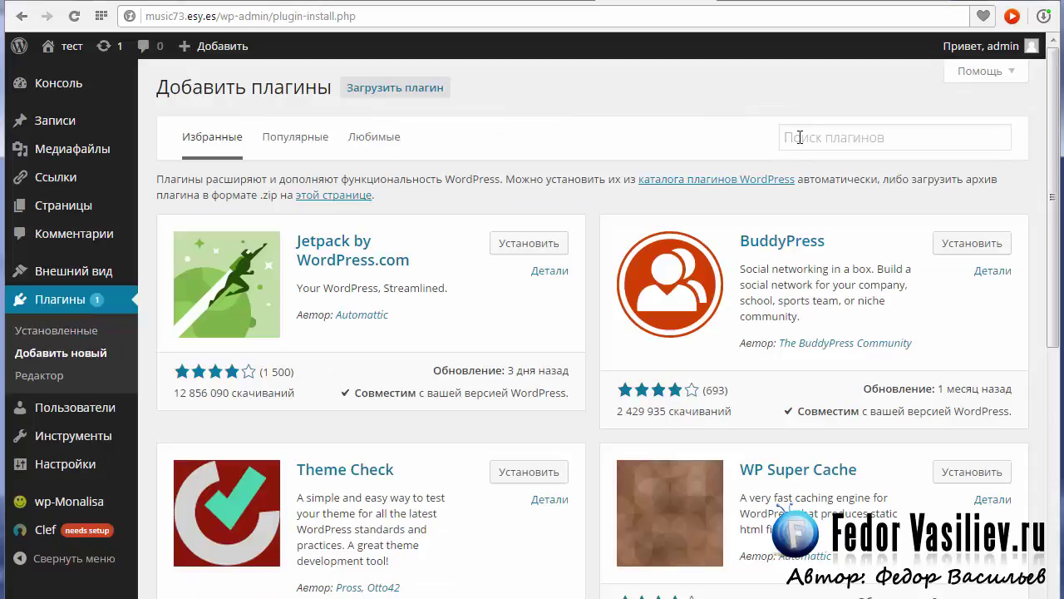
right_click(798, 136)
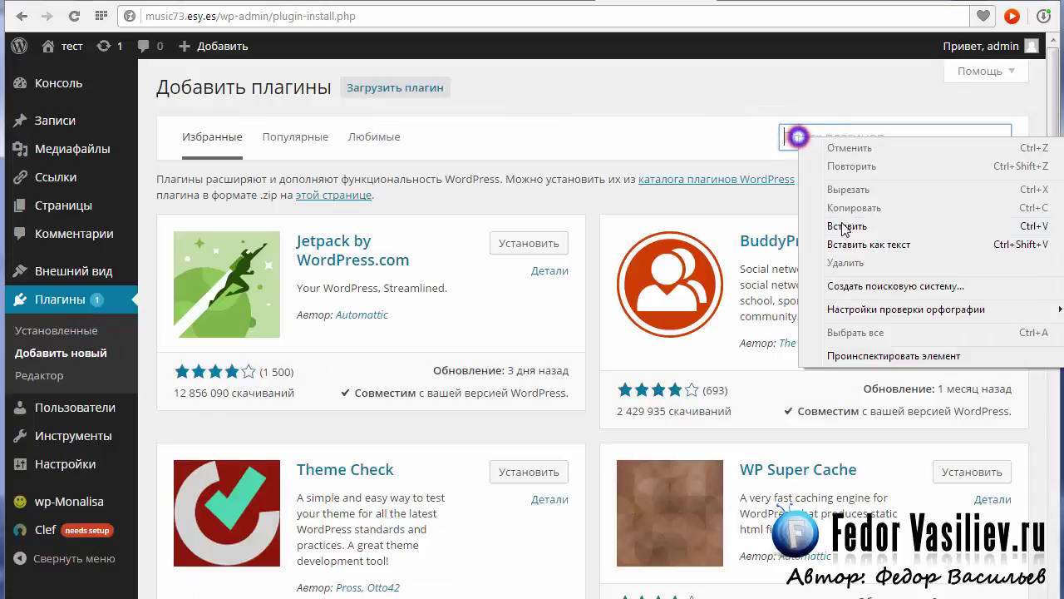
left_click(847, 227)
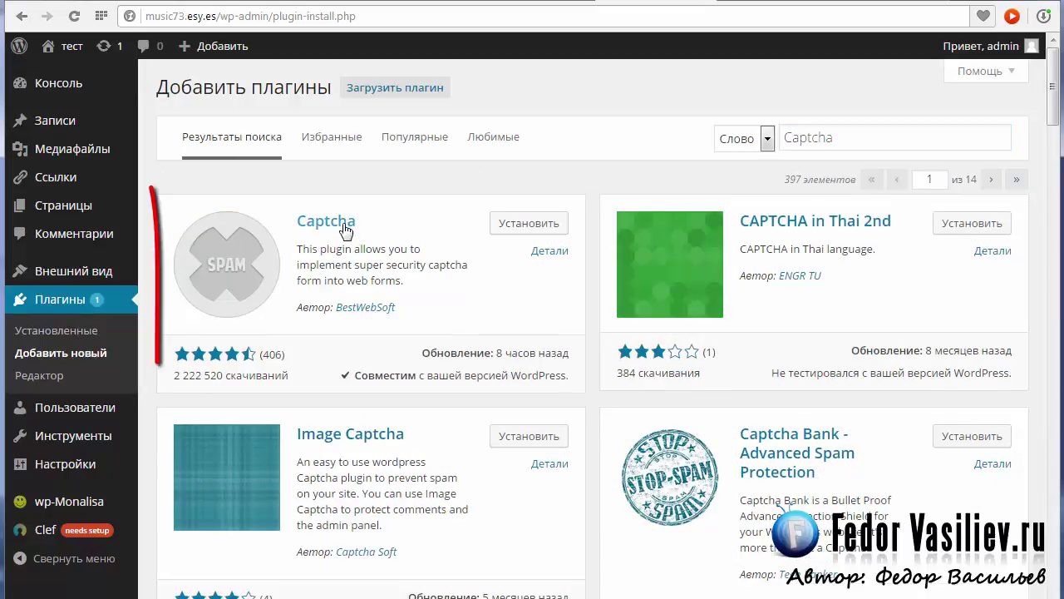
left_click(522, 224)
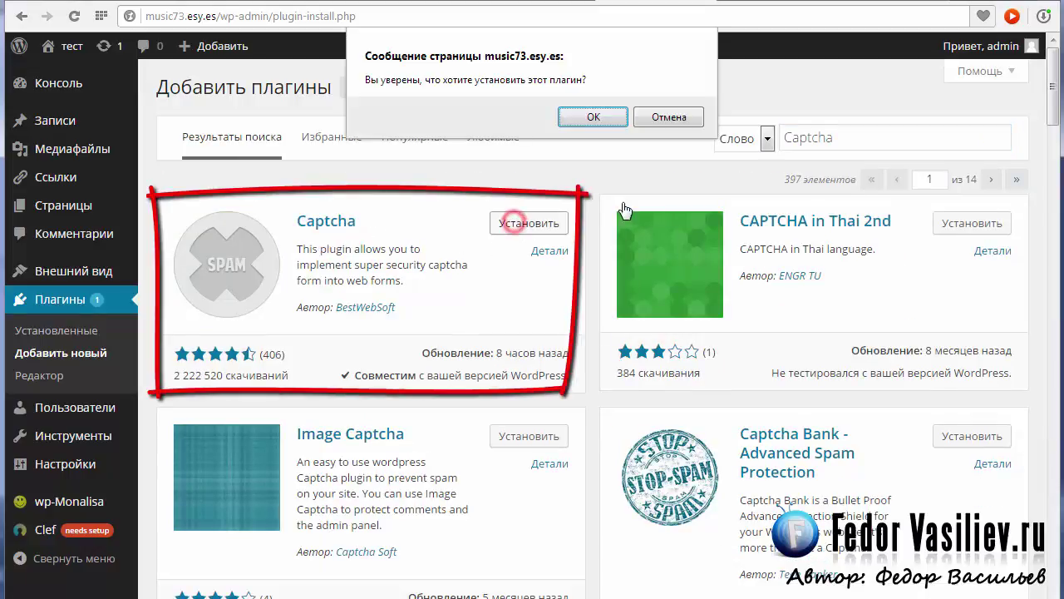
left_click(605, 120)
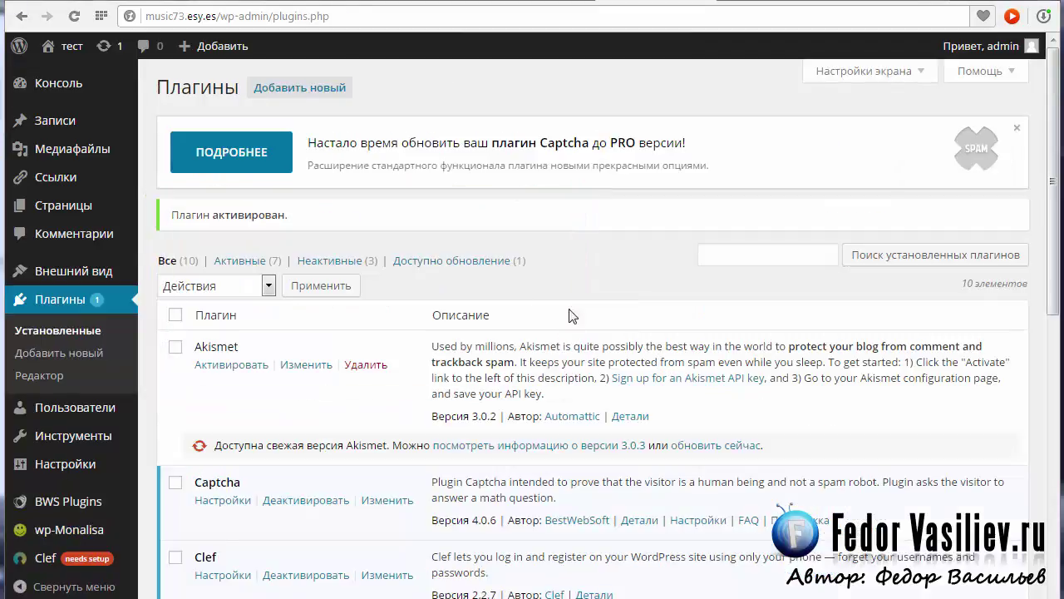
Step: Open the Captcha plugin's settings and set the CAPTCHA heading in the form to "Введите решение!"
mouse_move(62, 510)
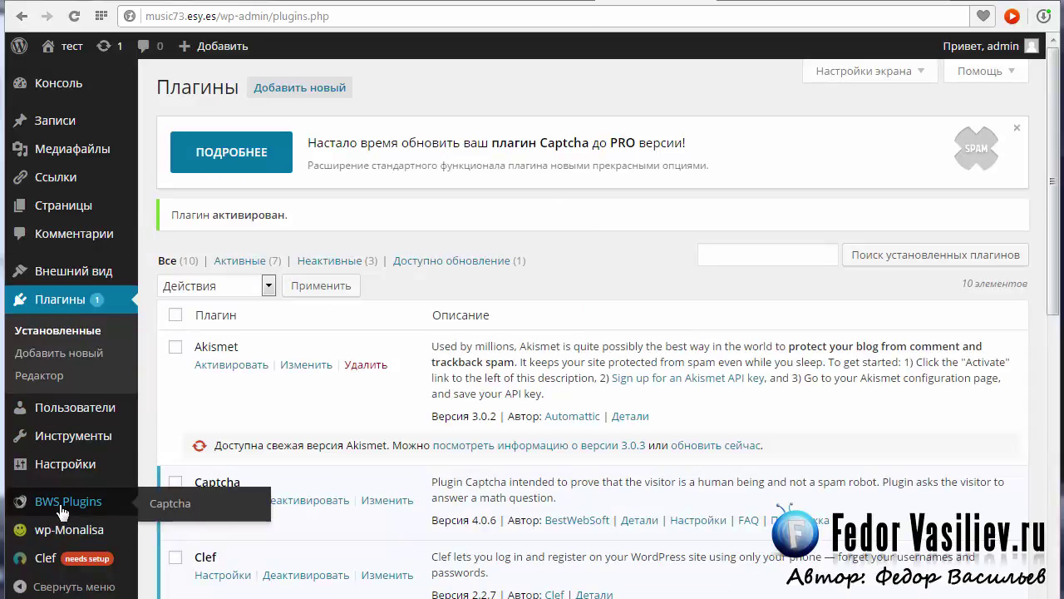
left_click(163, 504)
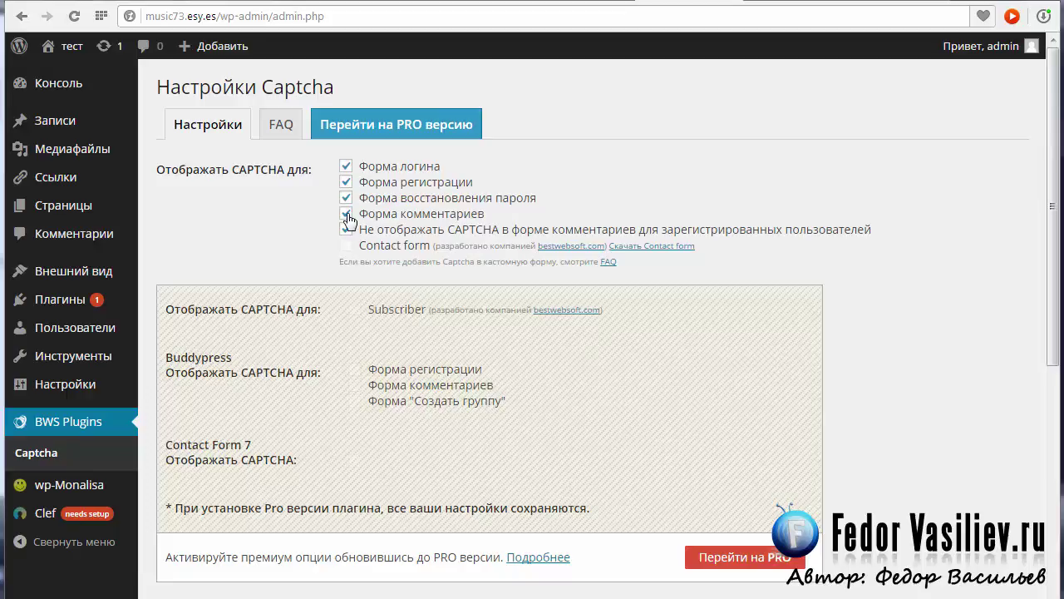
scroll(1049, 329, "down", 5)
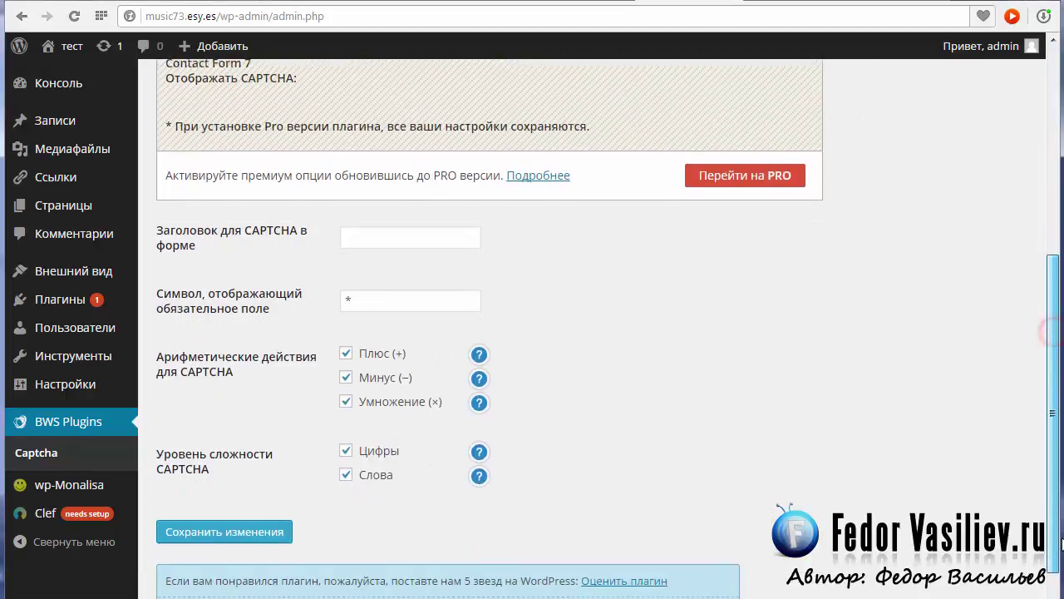
left_click(392, 237)
scroll(383, 237, "up", 1)
right_click(380, 231)
left_click(363, 280)
right_click(358, 279)
left_click(413, 367)
left_click(544, 320)
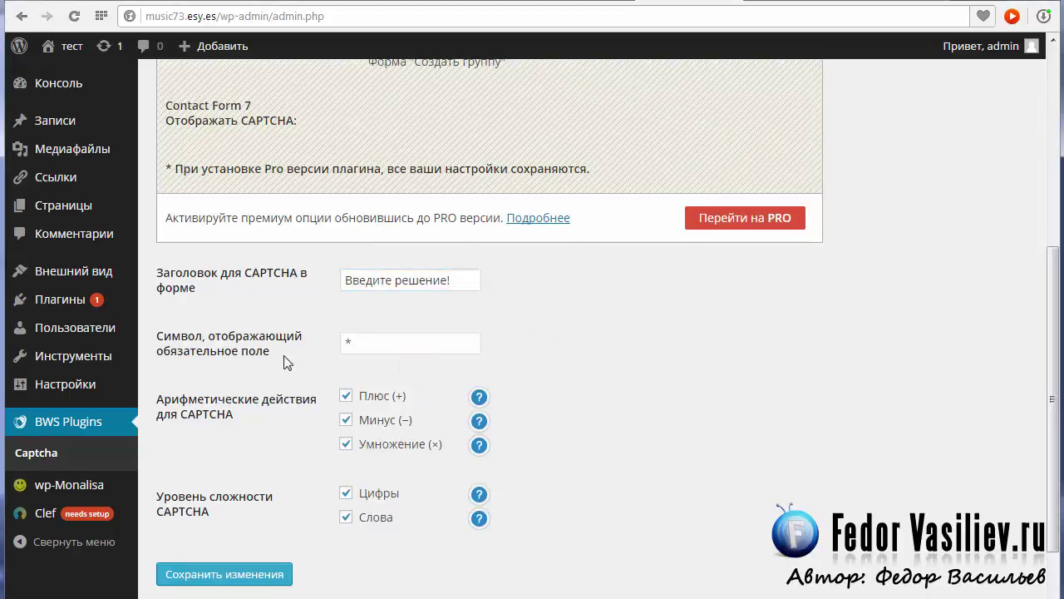
Step: Review the required-field symbol and the example tasks for each arithmetic action and difficulty level in the Captcha settings
left_click(360, 343)
scroll(279, 339, "down", 2)
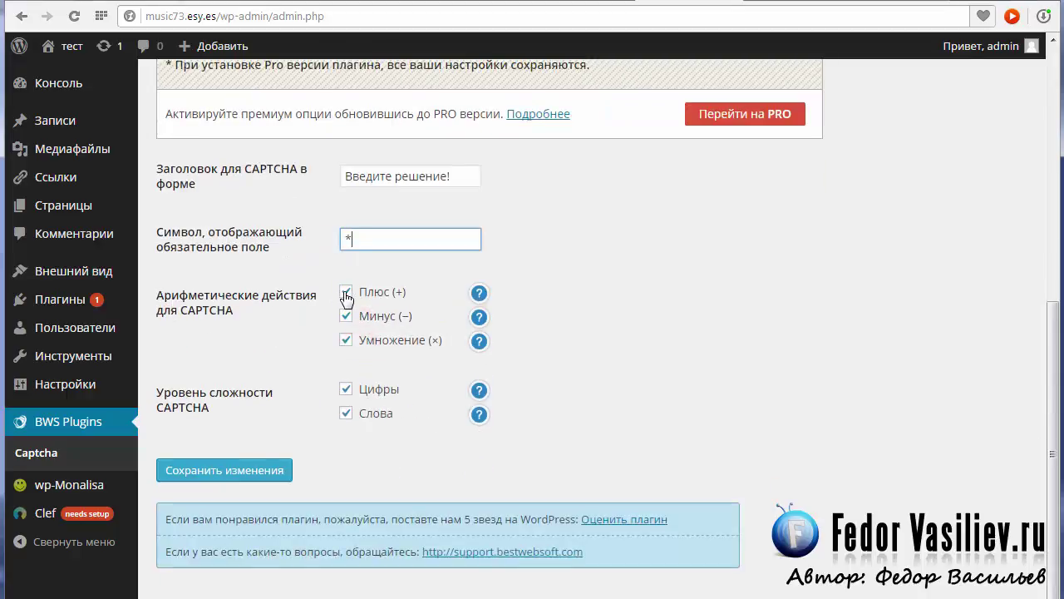
mouse_move(478, 295)
mouse_move(479, 320)
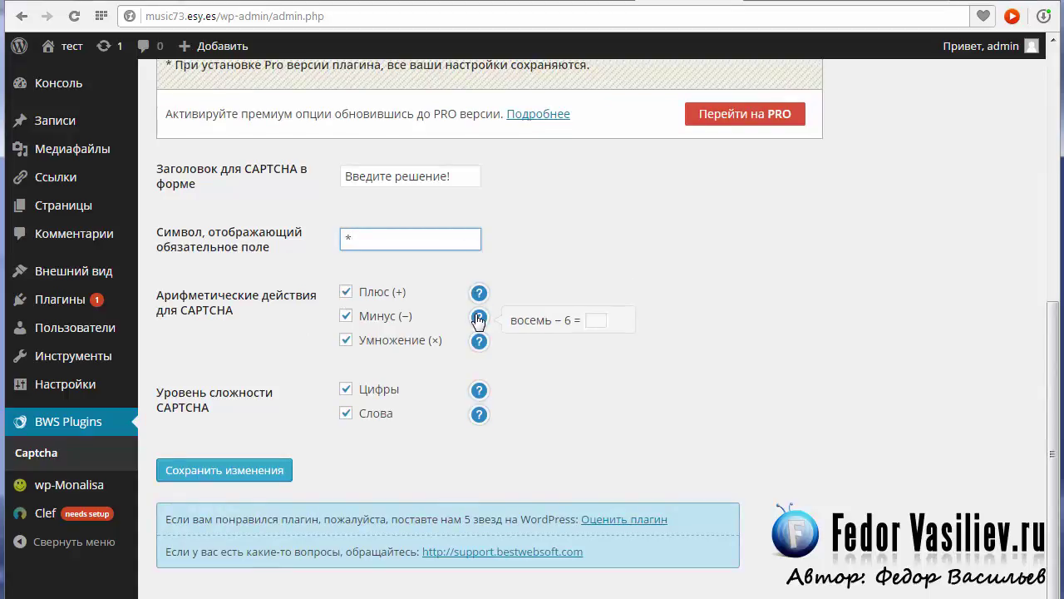
mouse_move(480, 344)
mouse_move(479, 393)
mouse_move(478, 419)
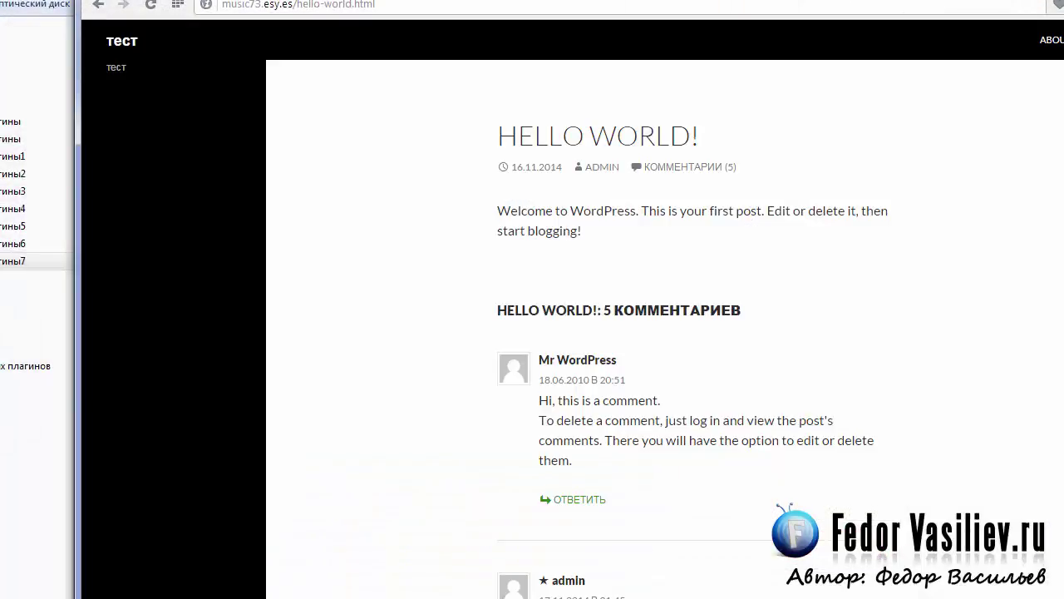
Step: Examine the captcha field in the "Hello World!" comment form as a logged-out visitor, and check the form again while logged in
scroll(666, 333, "down", 10)
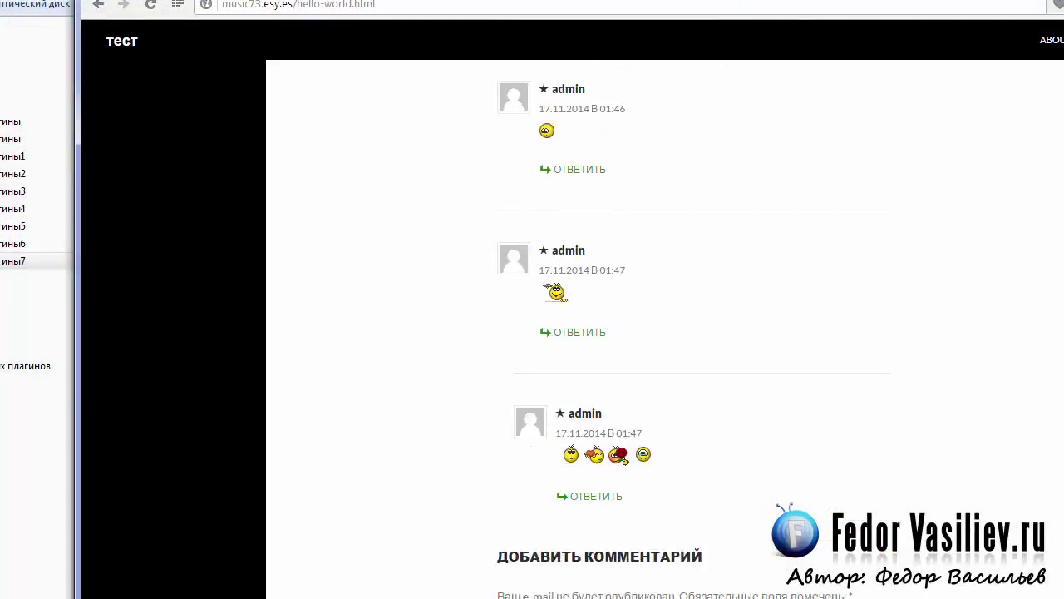
scroll(694, 333, "down", 2)
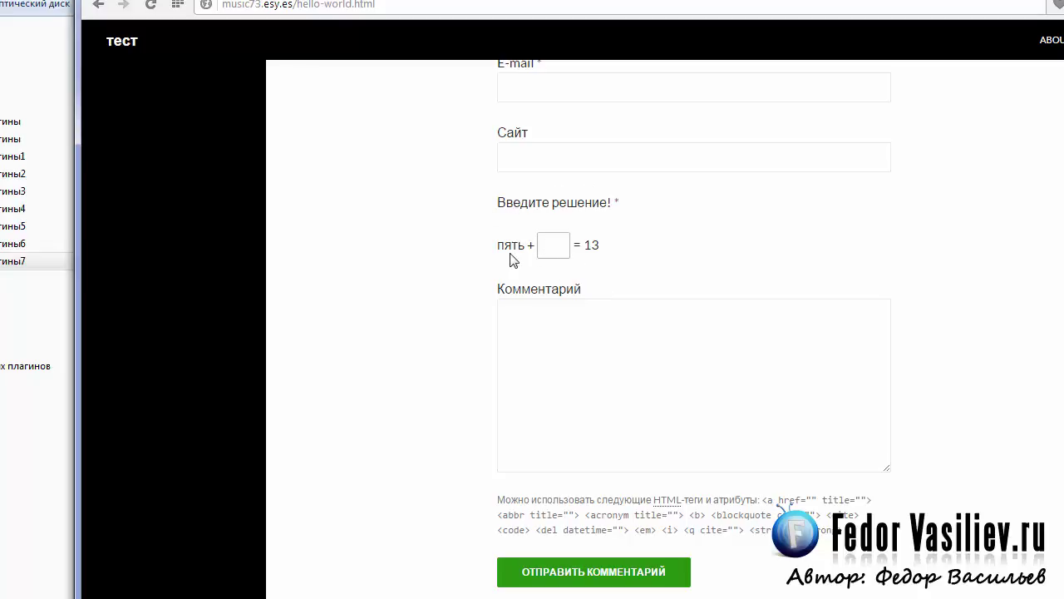
left_click(550, 244)
left_click(562, 312)
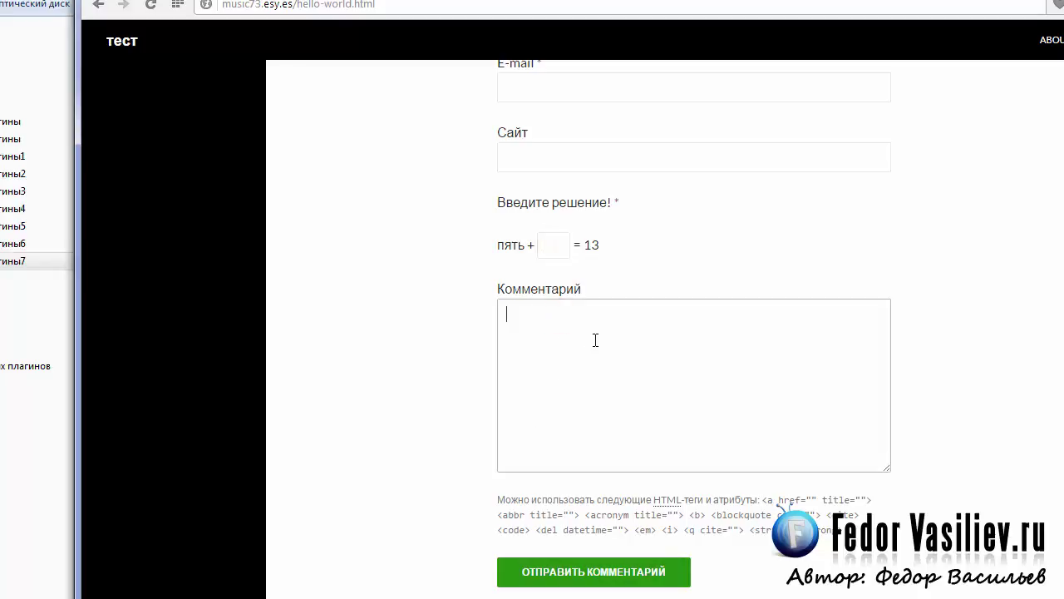
key("F5")
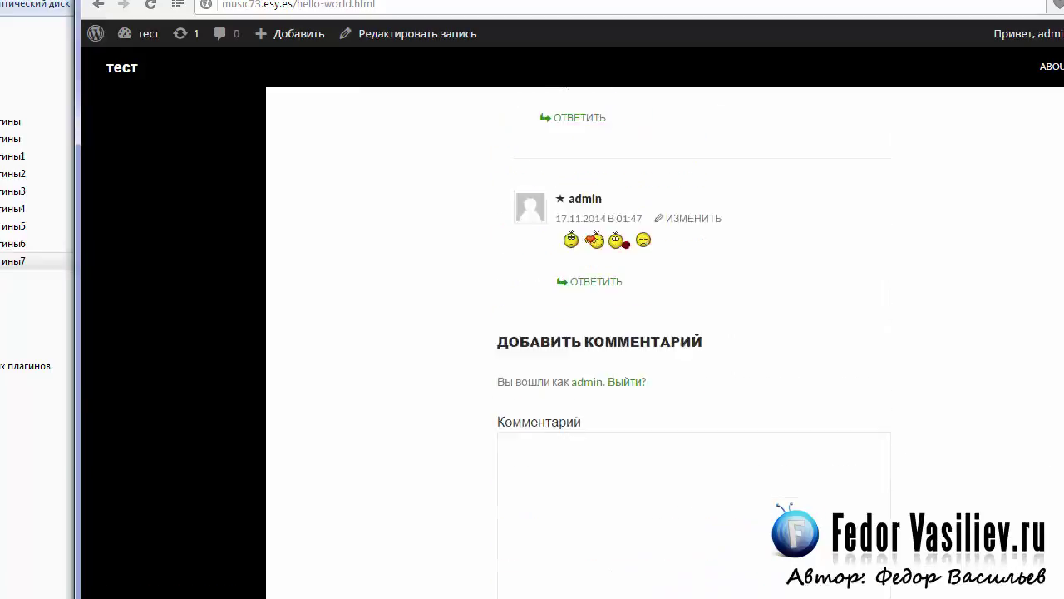
scroll(507, 356, "down", 1)
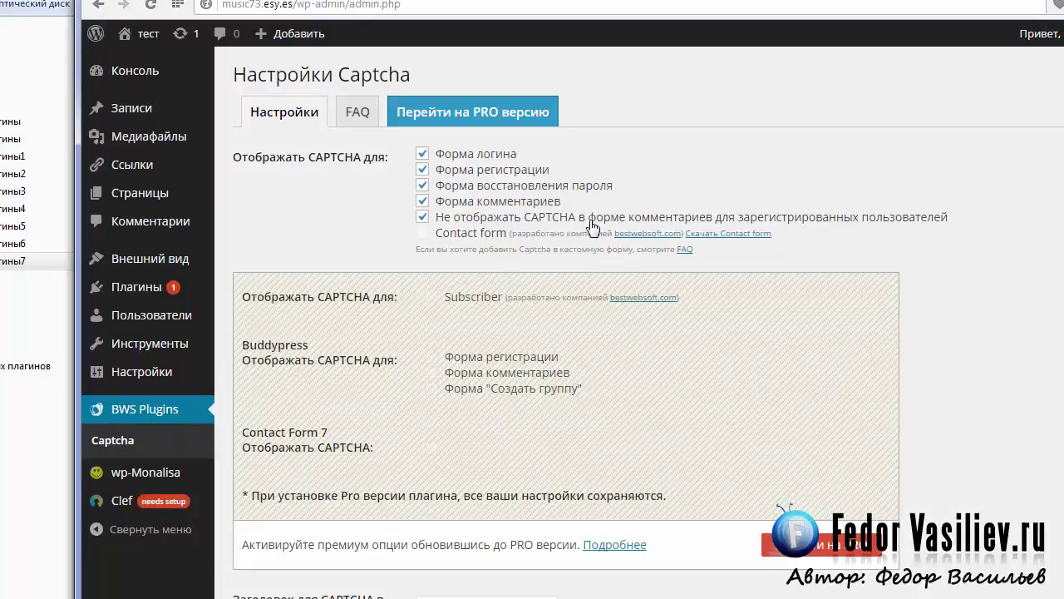
Step: Save the Captcha plugin settings and return to the comment form of the "Hello World!" post
scroll(592, 227, "down", 5)
left_click(281, 460)
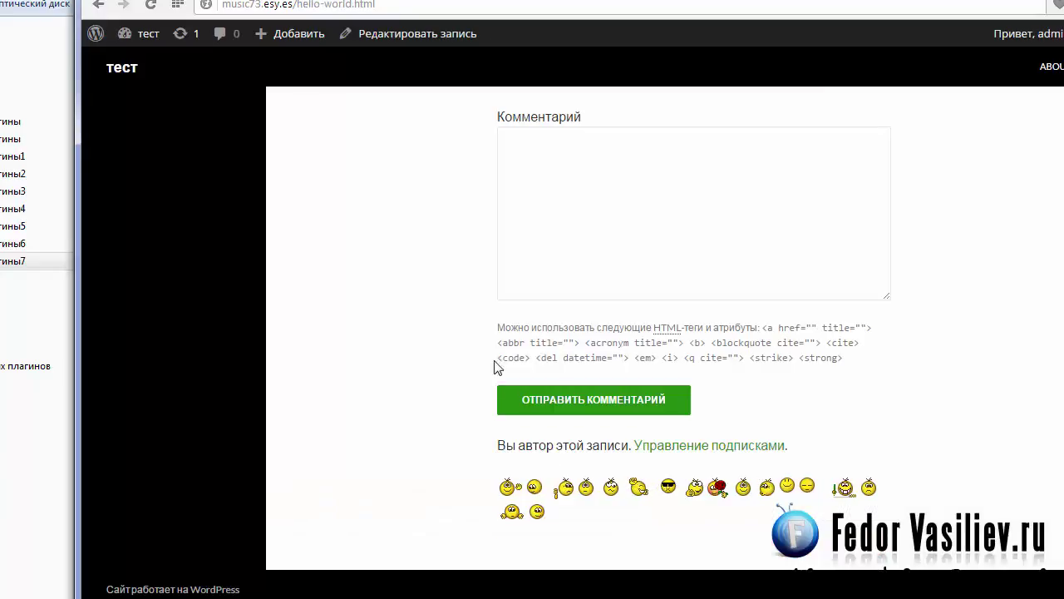